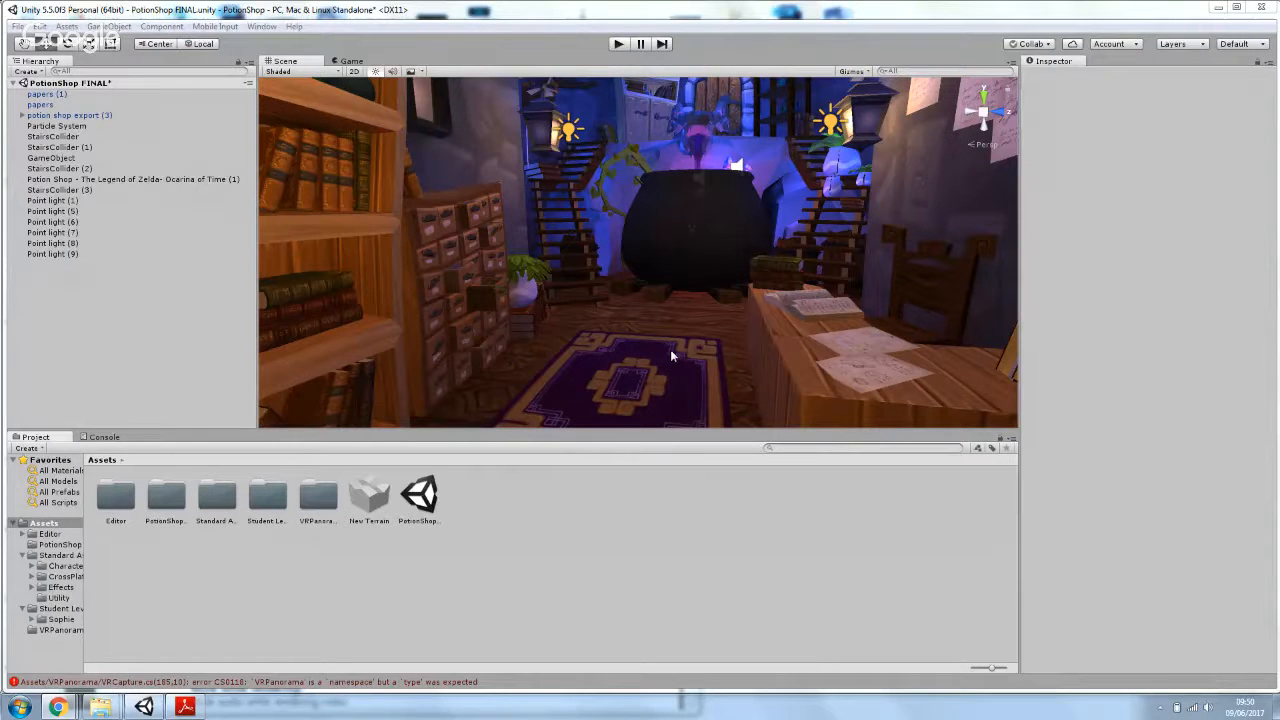
{"action": "mouse_move", "coordinate": [697, 307]}
{"action": "left_mouse_down", "text": "alt"}
{"action": "mouse_move", "coordinate": [649, 277]}
{"action": "mouse_move", "coordinate": [685, 296]}
{"action": "left_mouse_up", "text": "alt"}
{"action": "left_click_drag", "start_coordinate": [659, 337], "coordinate": [1194, 289], "text": "alt"}
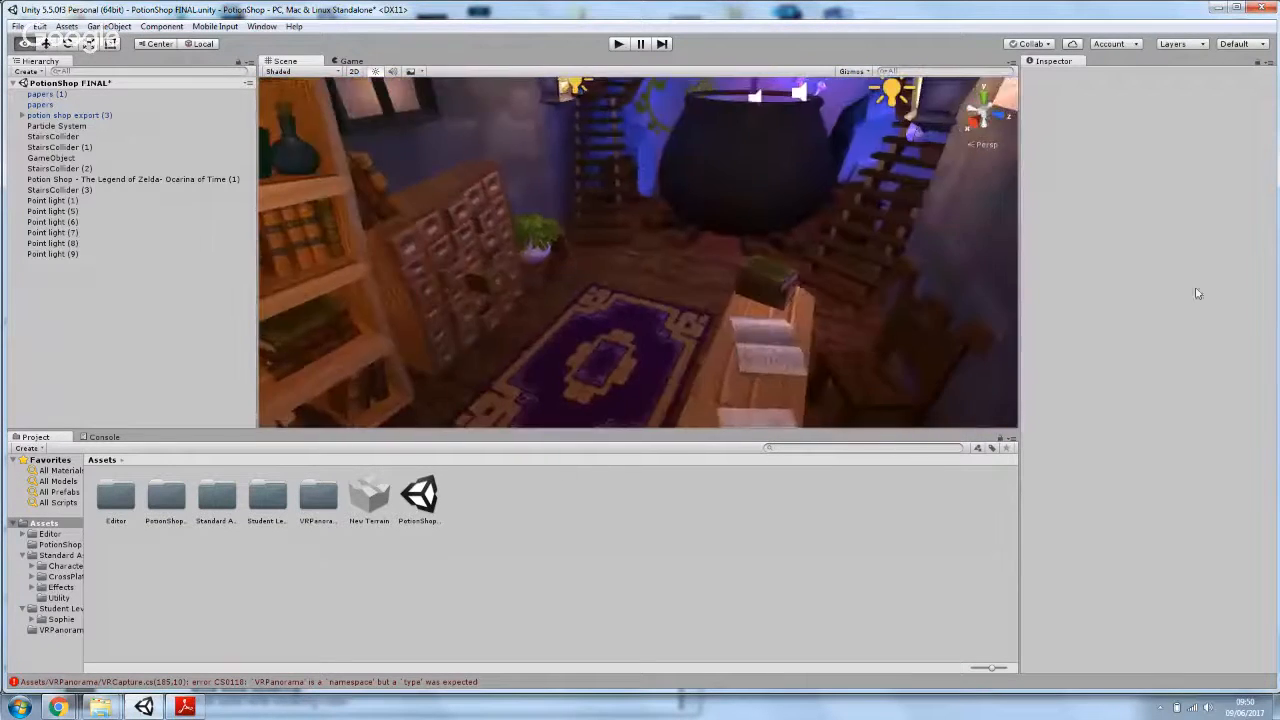
{"action": "left_click_drag", "start_coordinate": [629, 309], "coordinate": [513, 241], "text": "alt"}
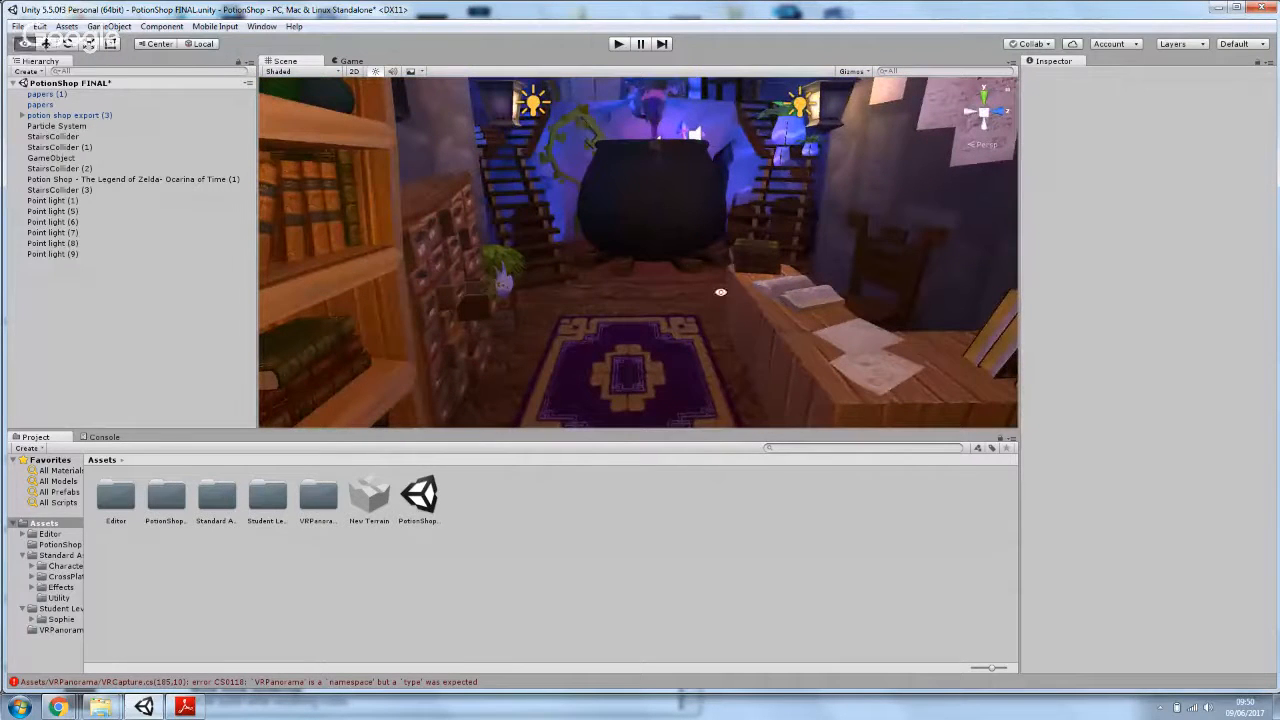
{"action": "left_click_drag", "start_coordinate": [749, 286], "coordinate": [671, 263], "text": "alt"}
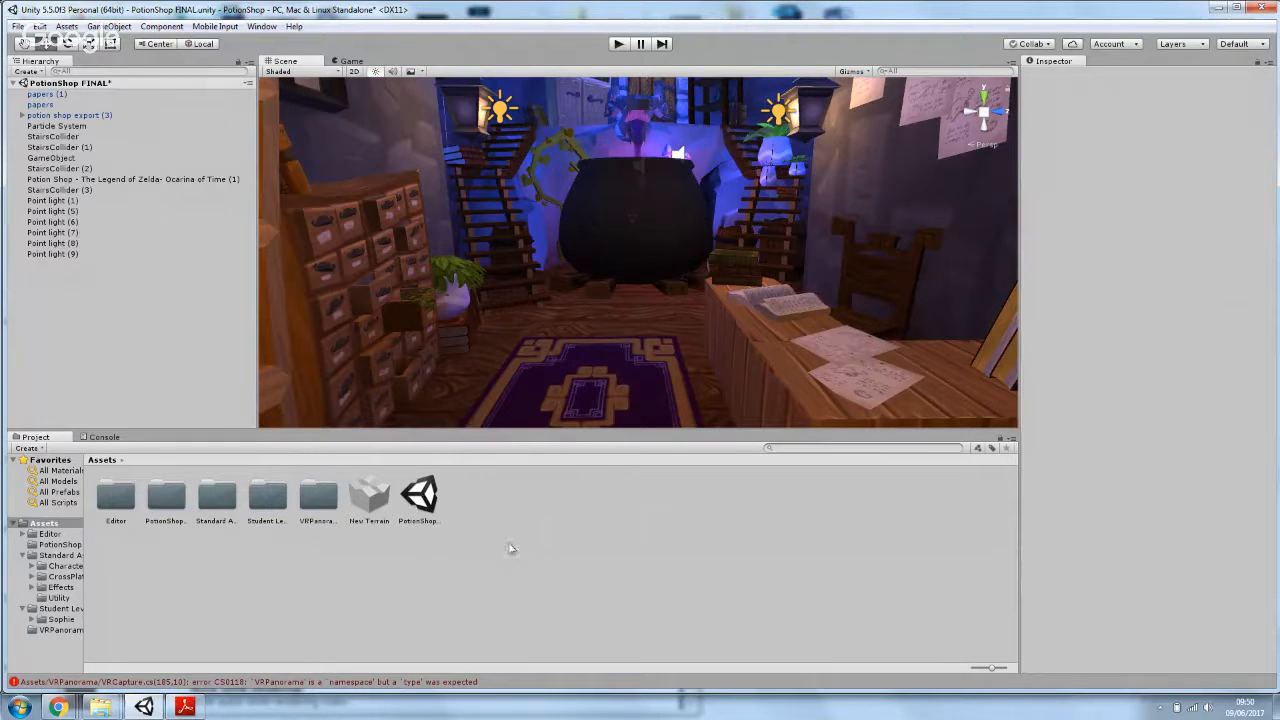
- Delete the existing VRPanorama folder from the project's Assets
{"action": "left_click", "coordinate": [322, 497]}
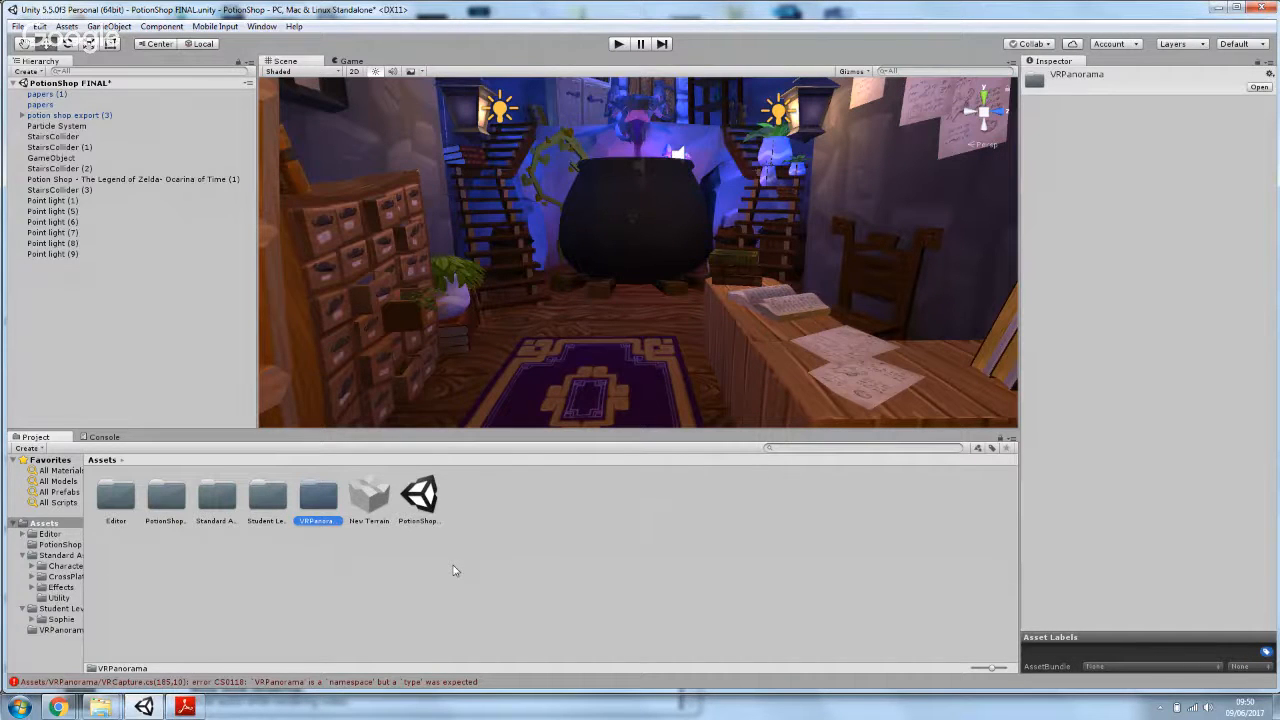
{"action": "key", "text": "Delete"}
{"action": "left_click", "coordinate": [680, 378]}
{"action": "right_click", "coordinate": [478, 548]}
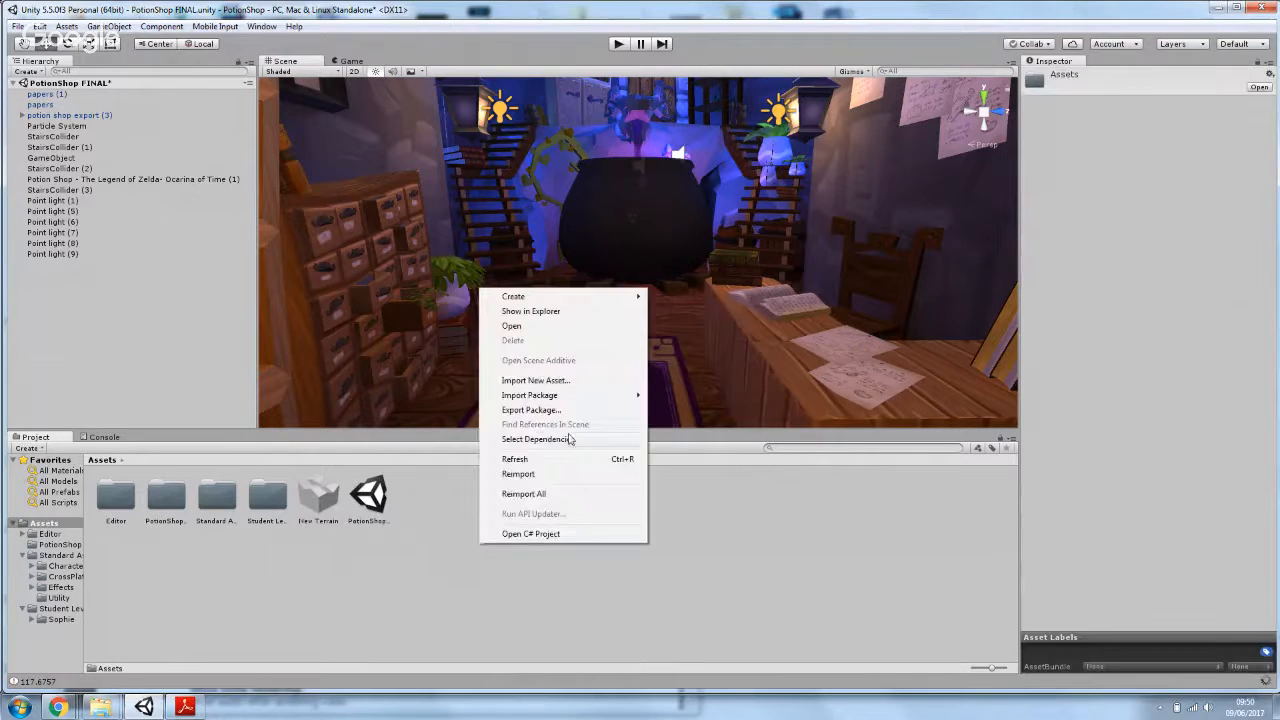
{"action": "left_click", "coordinate": [550, 381]}
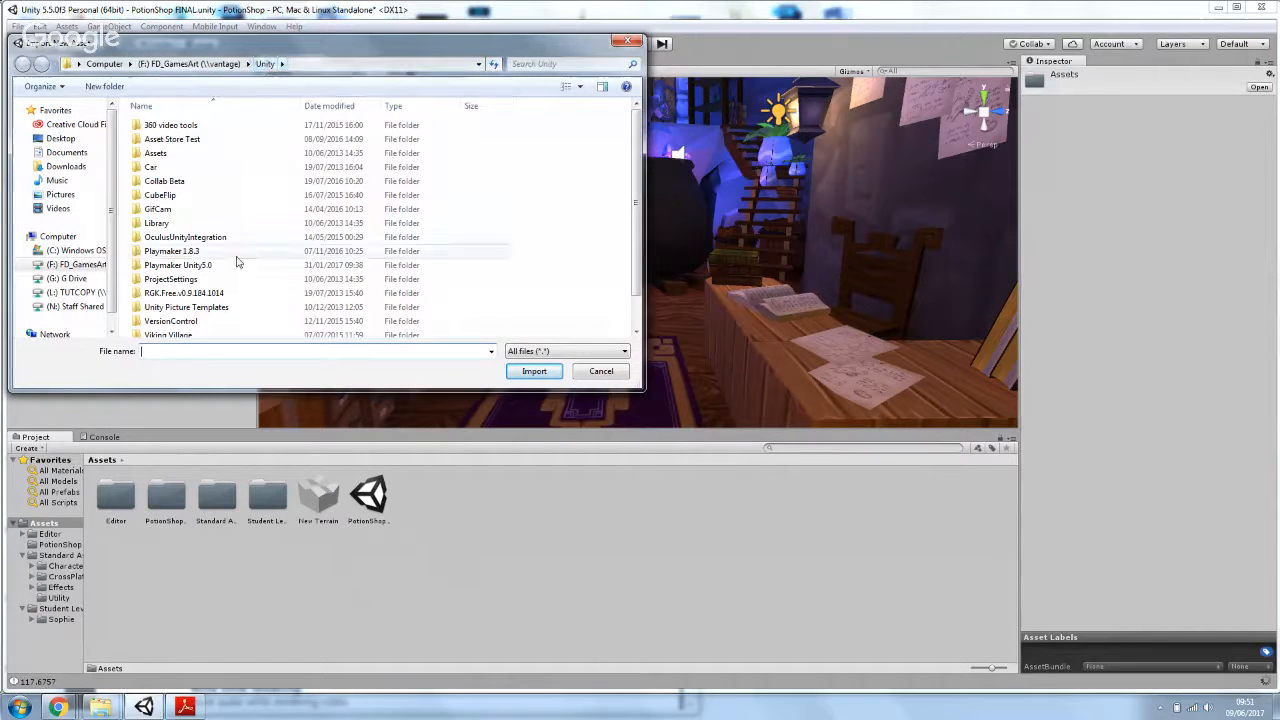
{"action": "left_click_drag", "start_coordinate": [636, 200], "coordinate": [634, 300]}
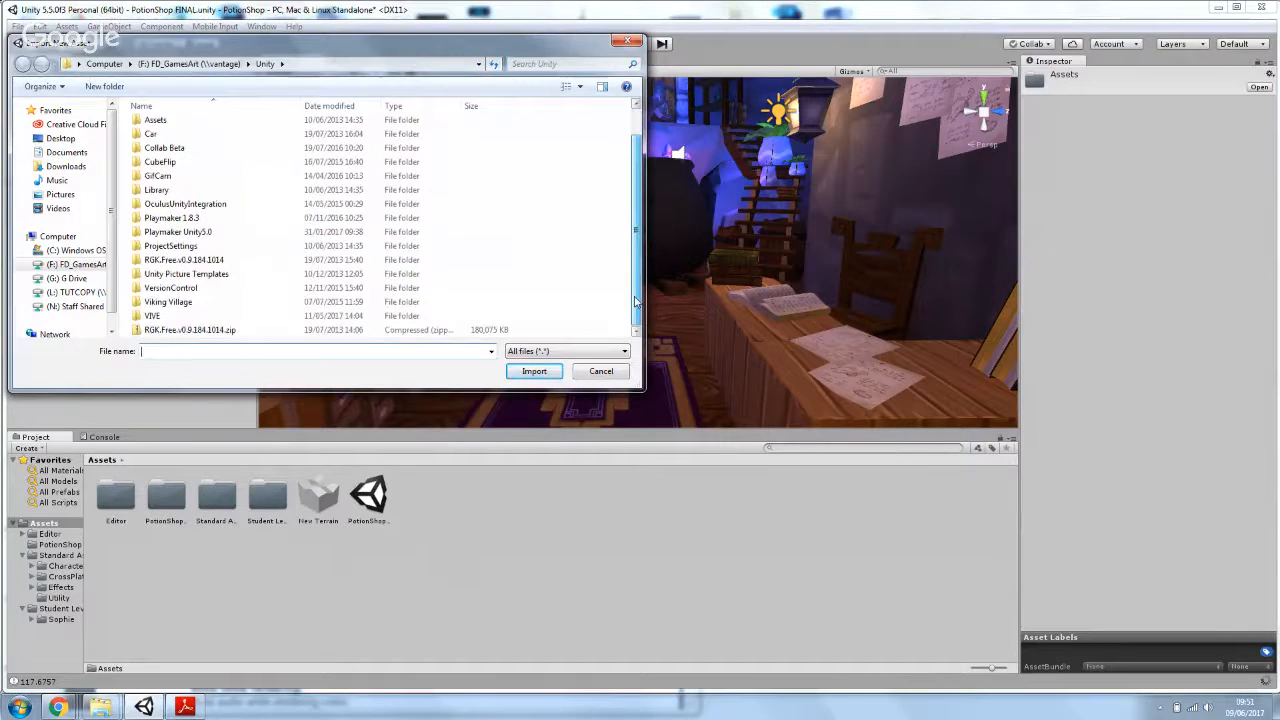
{"action": "scroll", "coordinate": [634, 300], "scroll_direction": "up", "scroll_amount": 3}
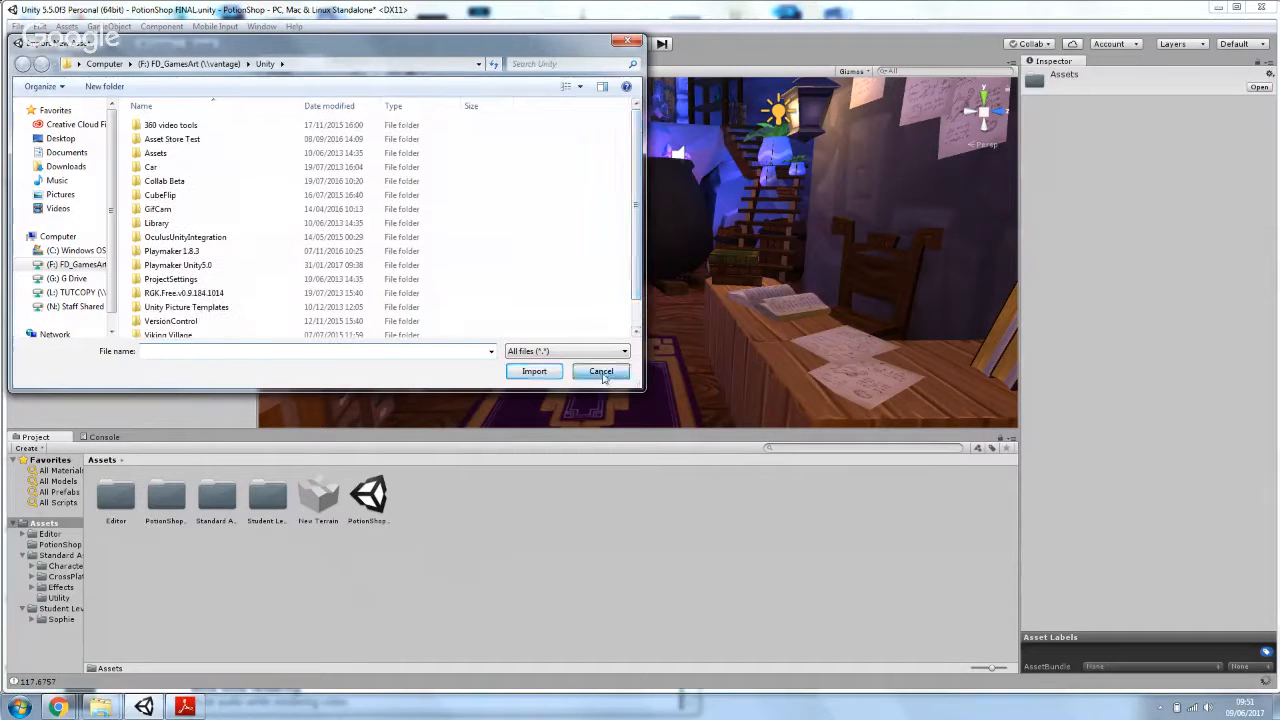
{"action": "left_click", "coordinate": [601, 371]}
- Start a custom package import into Assets using VRCameraPackage.unitypackage from the Unity folder
{"action": "right_click", "coordinate": [438, 586]}
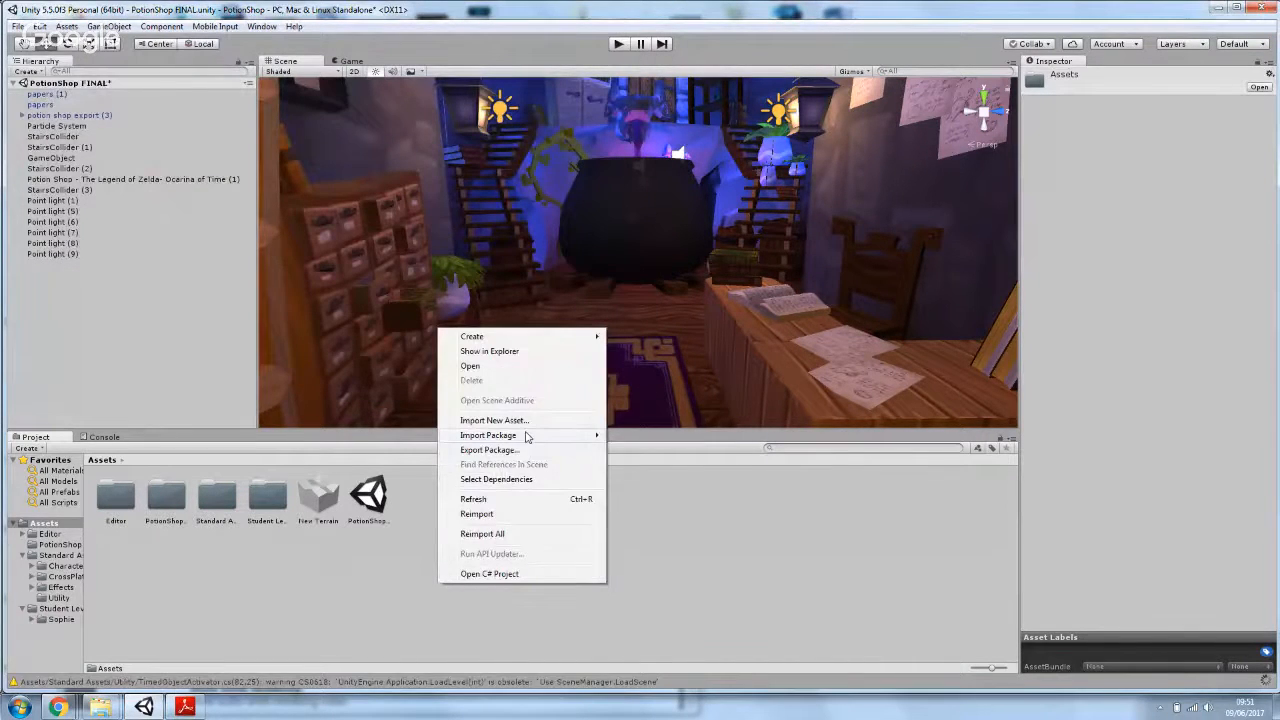
{"action": "mouse_move", "coordinate": [528, 436]}
{"action": "left_click", "coordinate": [650, 437]}
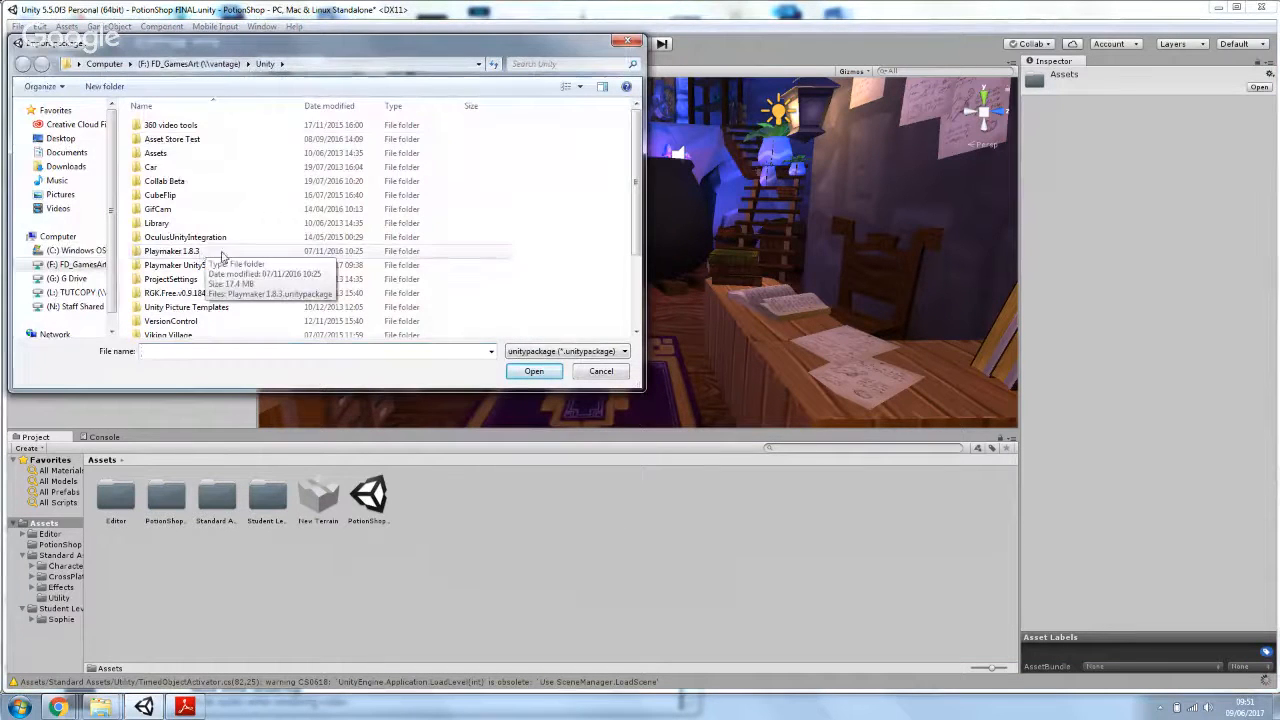
{"action": "scroll", "coordinate": [638, 176], "scroll_direction": "down", "scroll_amount": 3}
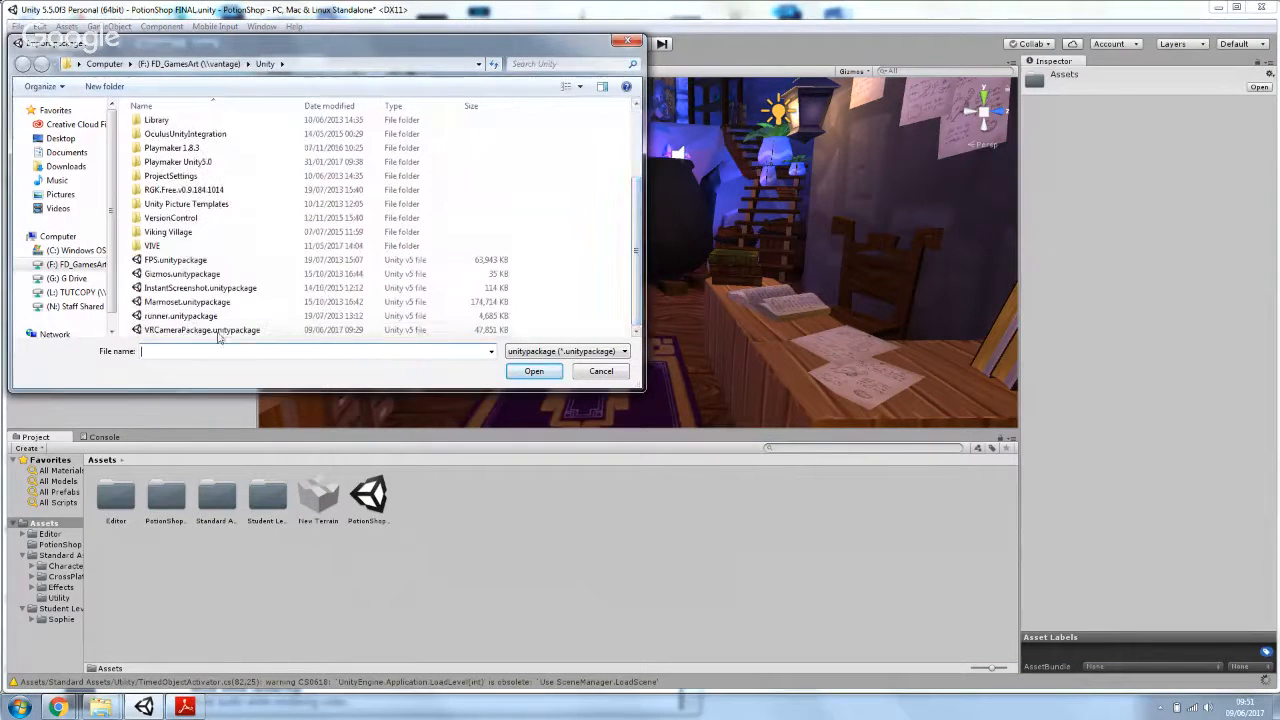
{"action": "left_click", "coordinate": [157, 334]}
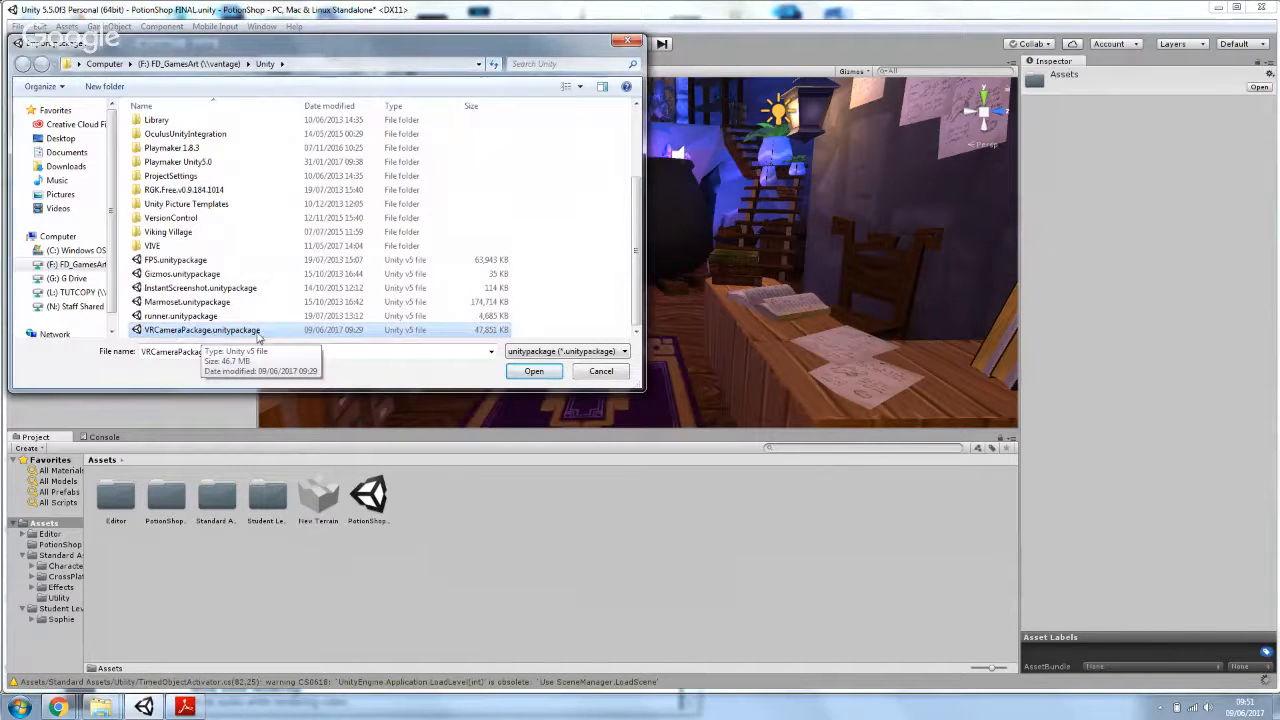
{"action": "left_click", "coordinate": [545, 374]}
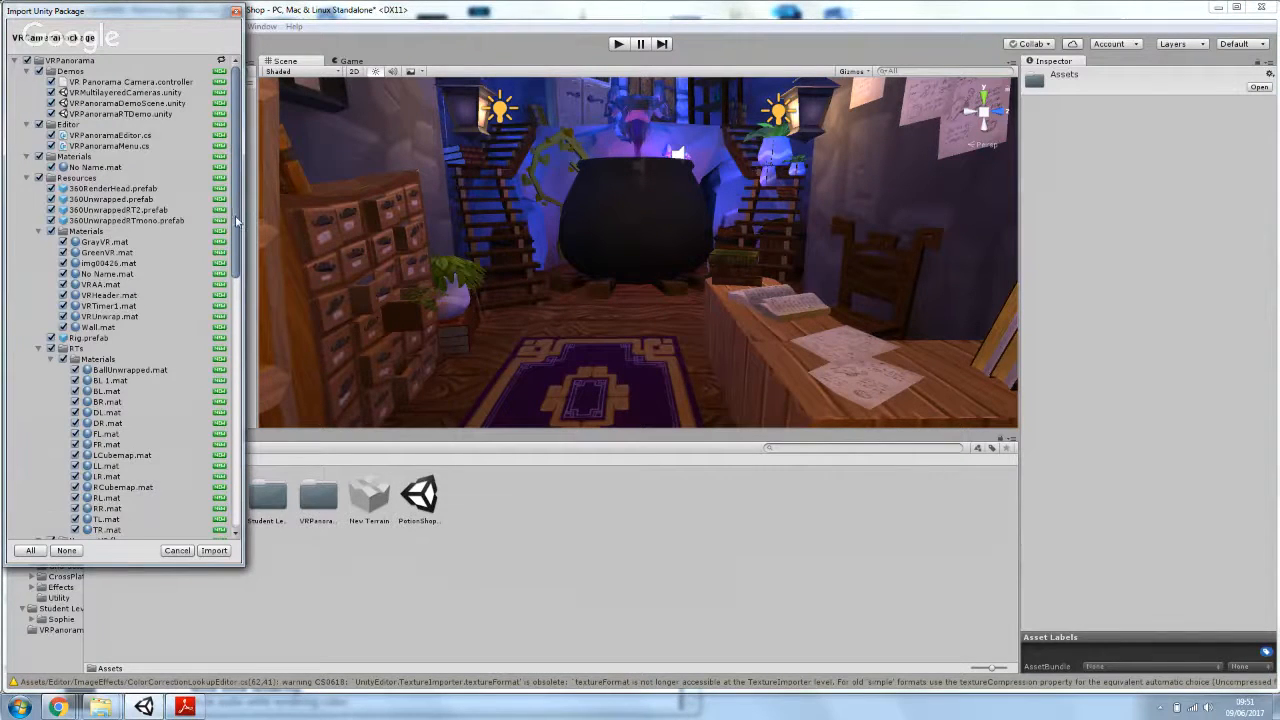
- Review the VRCameraPackage contents and import them all with every item kept ticked
{"action": "left_click_drag", "start_coordinate": [237, 222], "coordinate": [230, 480]}
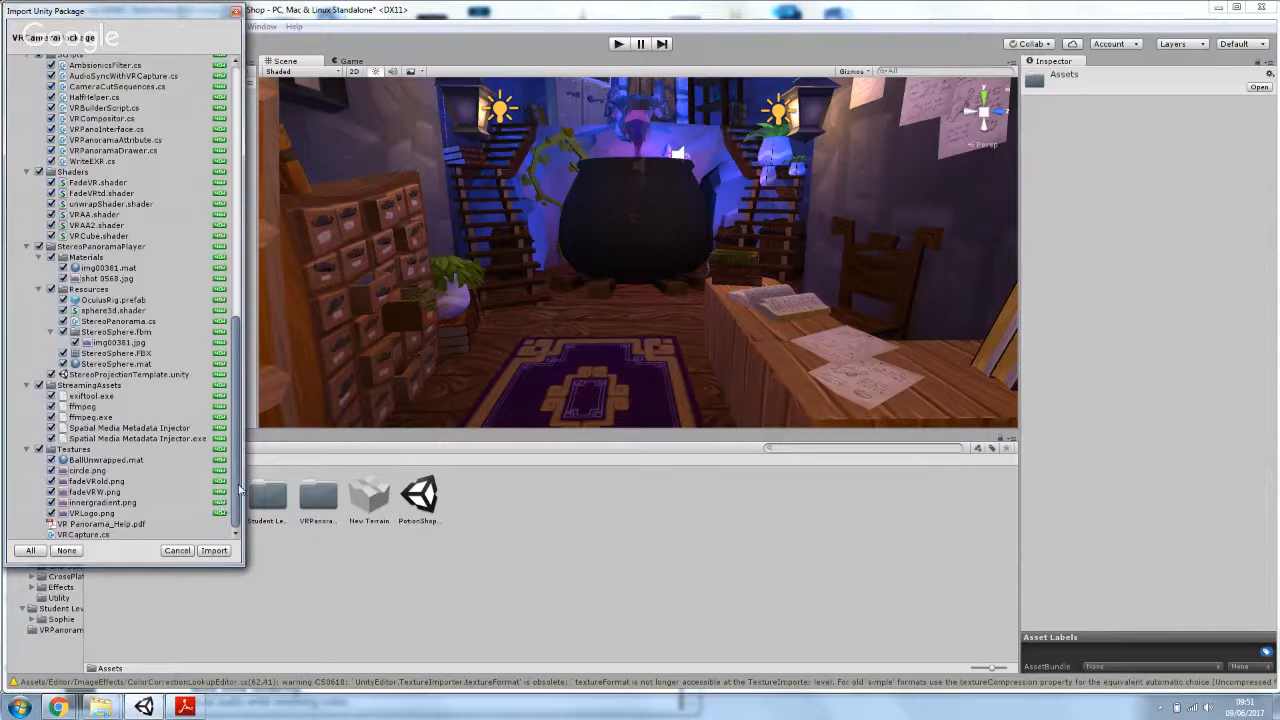
{"action": "left_click_drag", "start_coordinate": [248, 480], "coordinate": [265, 377]}
{"action": "scroll", "coordinate": [265, 377], "scroll_direction": "up", "scroll_amount": 3}
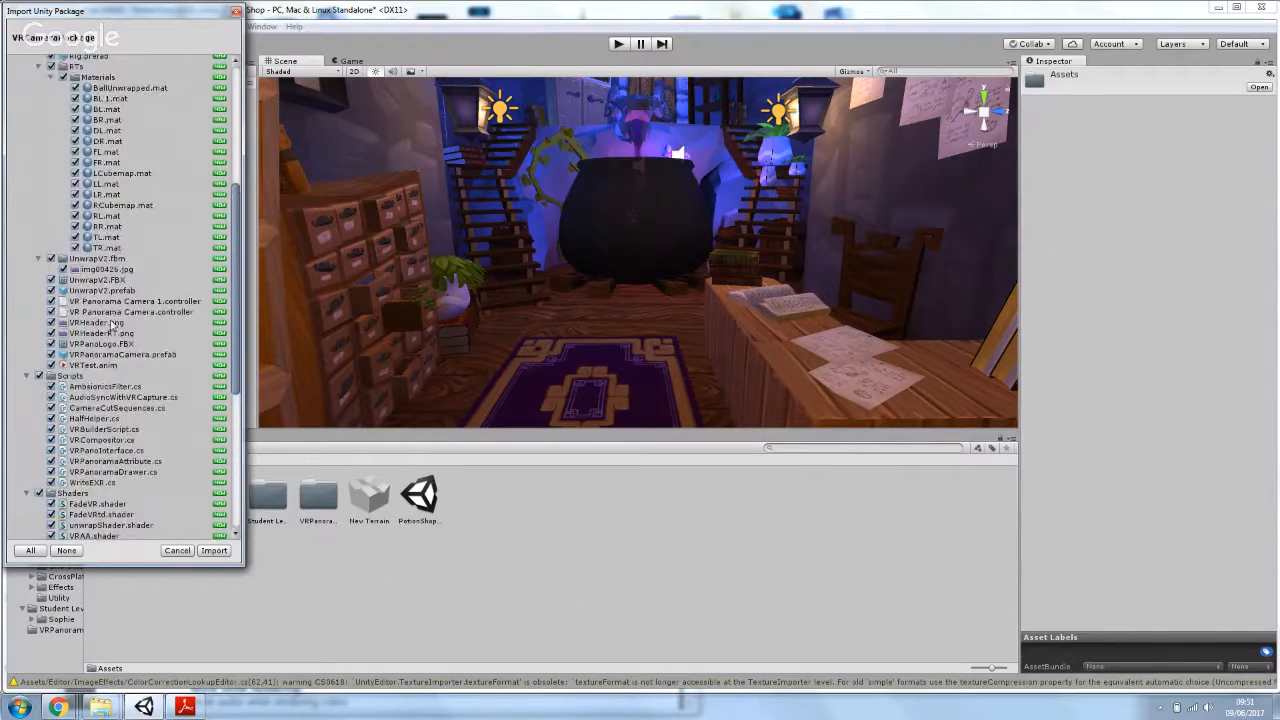
{"action": "scroll", "coordinate": [233, 338], "scroll_direction": "up", "scroll_amount": 9}
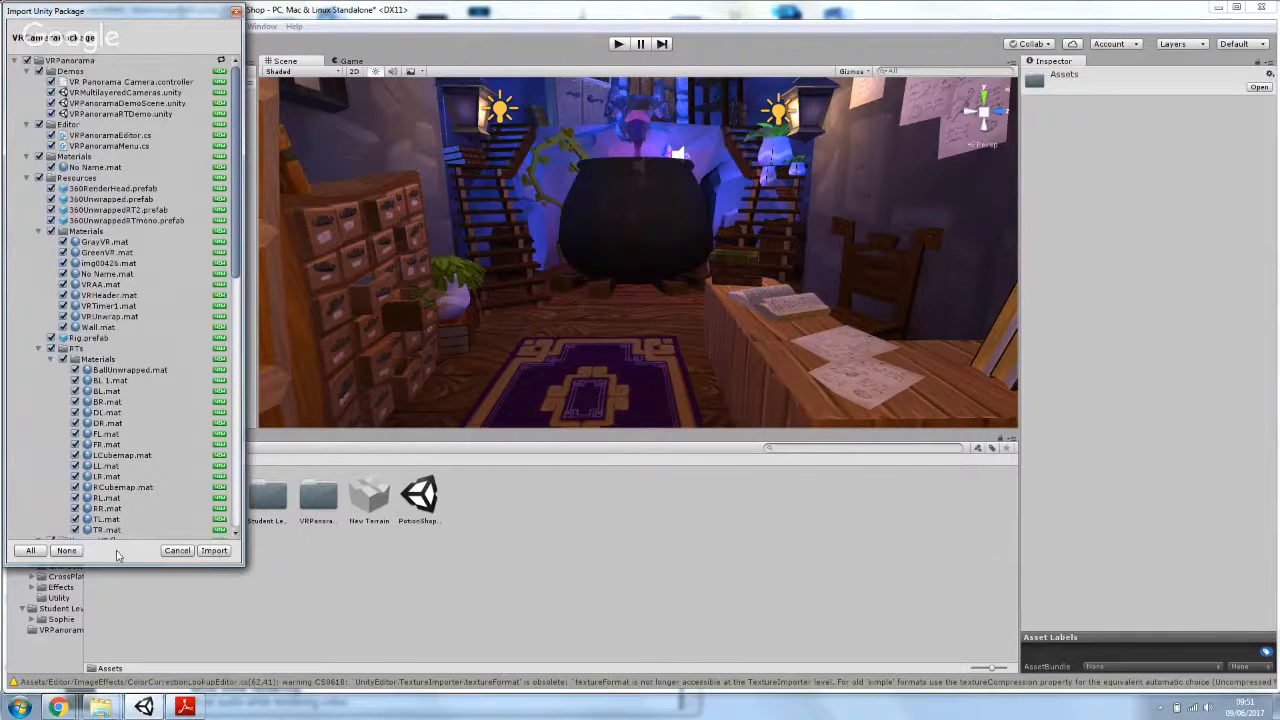
{"action": "left_click", "coordinate": [224, 556]}
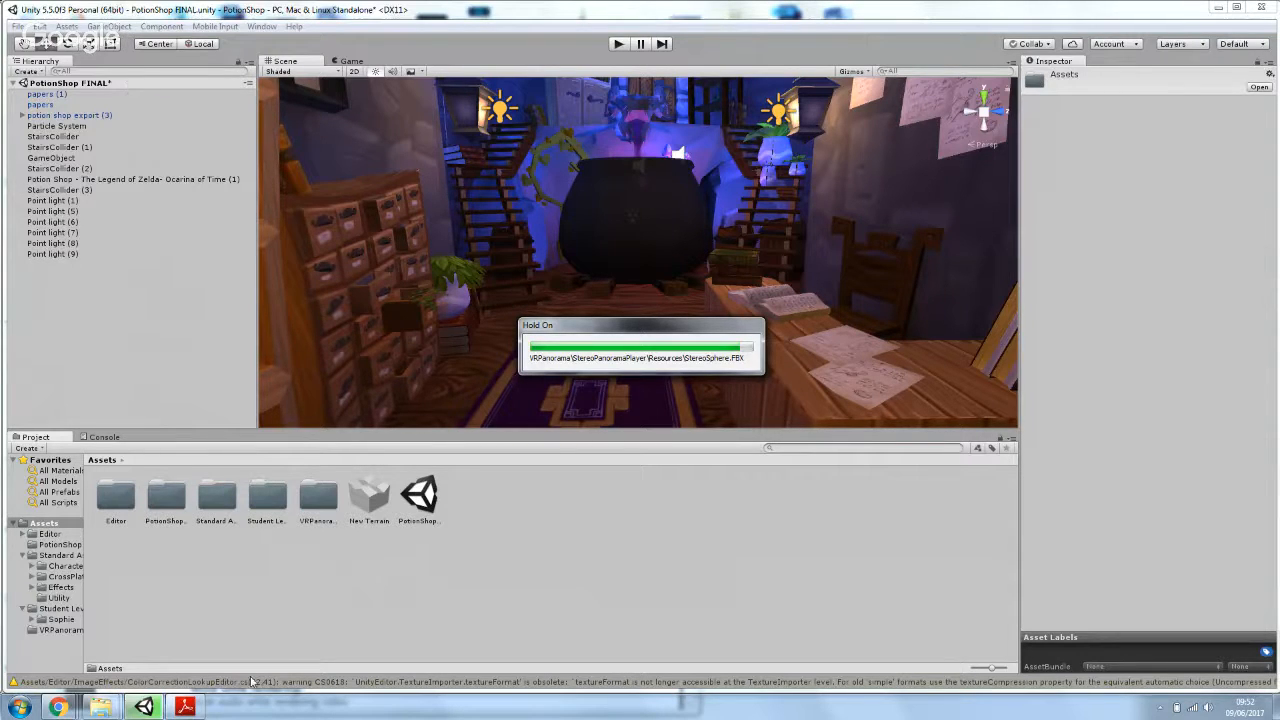
- Switch to Adobe Reader and skim VR Panorama_Help.pdf from the title page to the resolution and panorama settings, then minimize it
{"action": "left_click", "coordinate": [184, 707]}
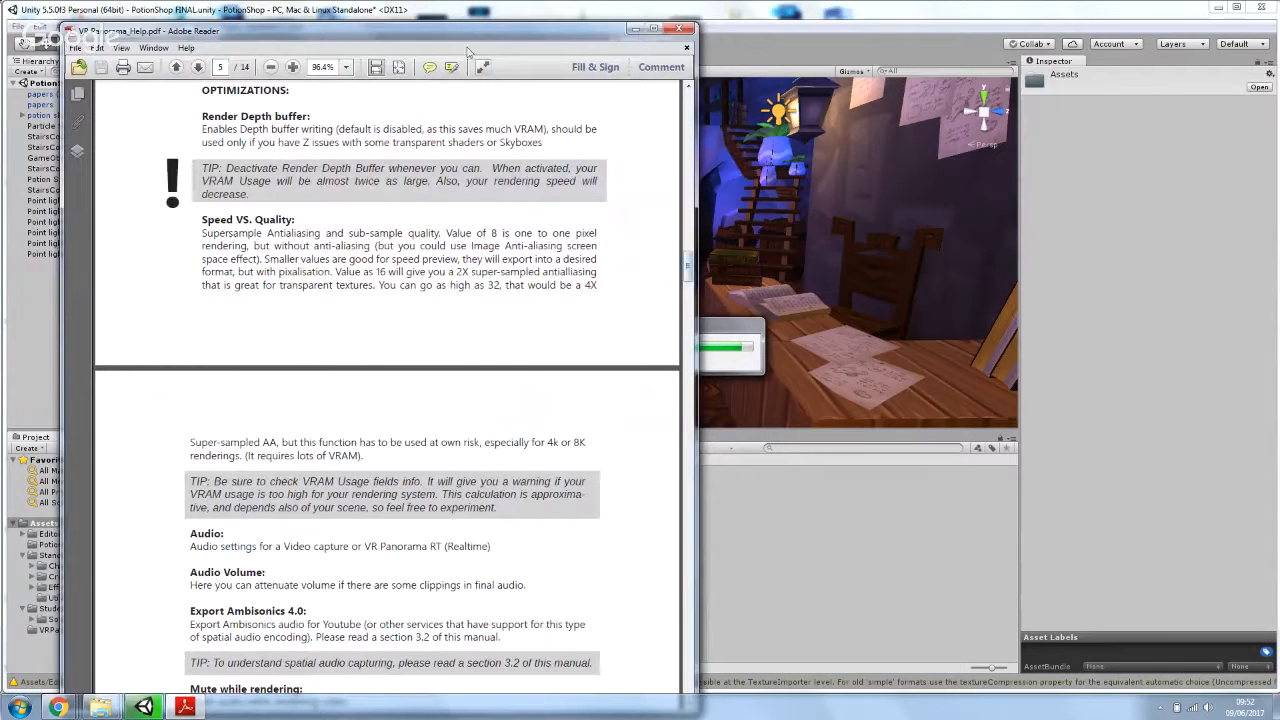
{"action": "left_click_drag", "start_coordinate": [458, 40], "coordinate": [976, 48]}
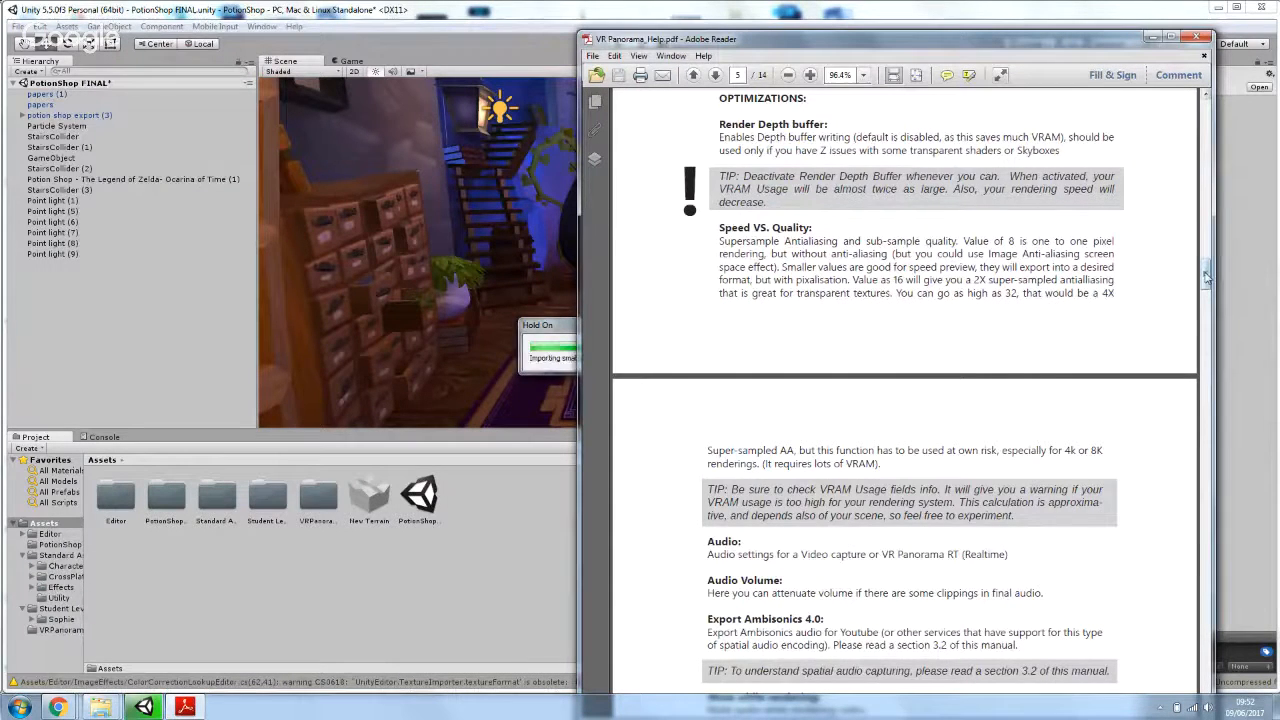
{"action": "left_click_drag", "start_coordinate": [1206, 275], "coordinate": [1206, 90]}
{"action": "scroll", "coordinate": [1207, 115], "scroll_direction": "down", "scroll_amount": 2}
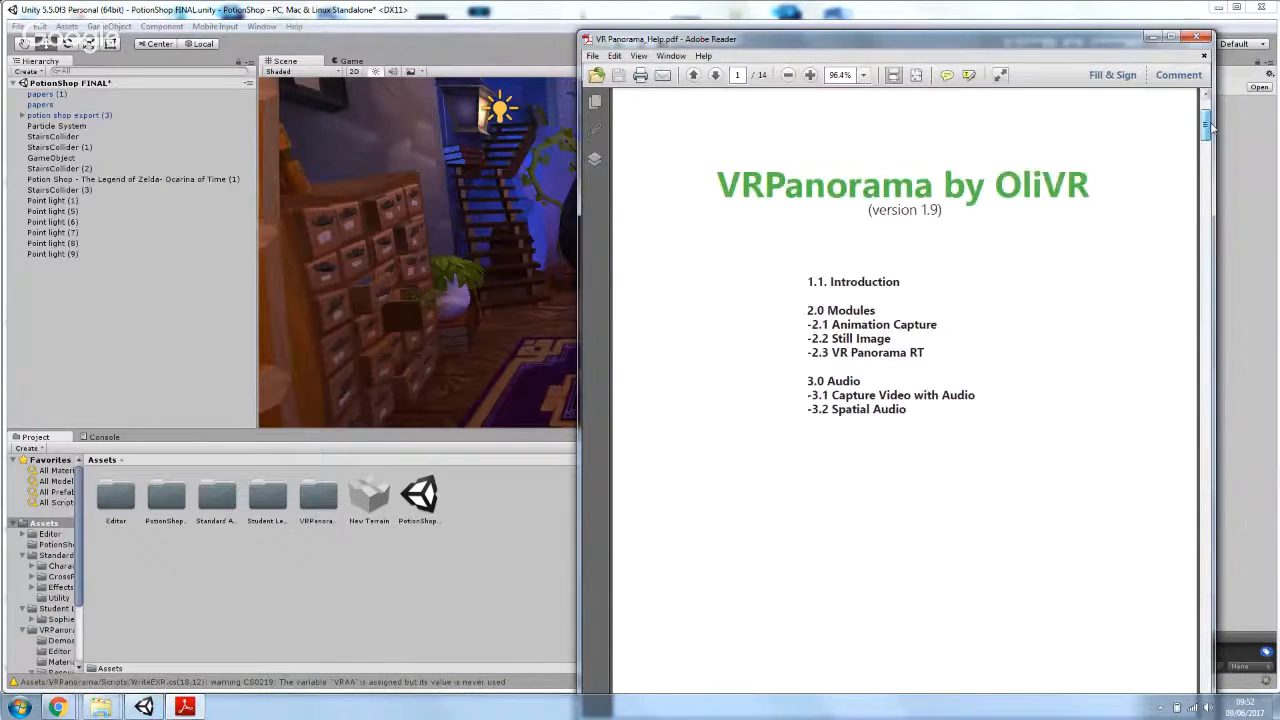
{"action": "triple_click", "coordinate": [931, 249]}
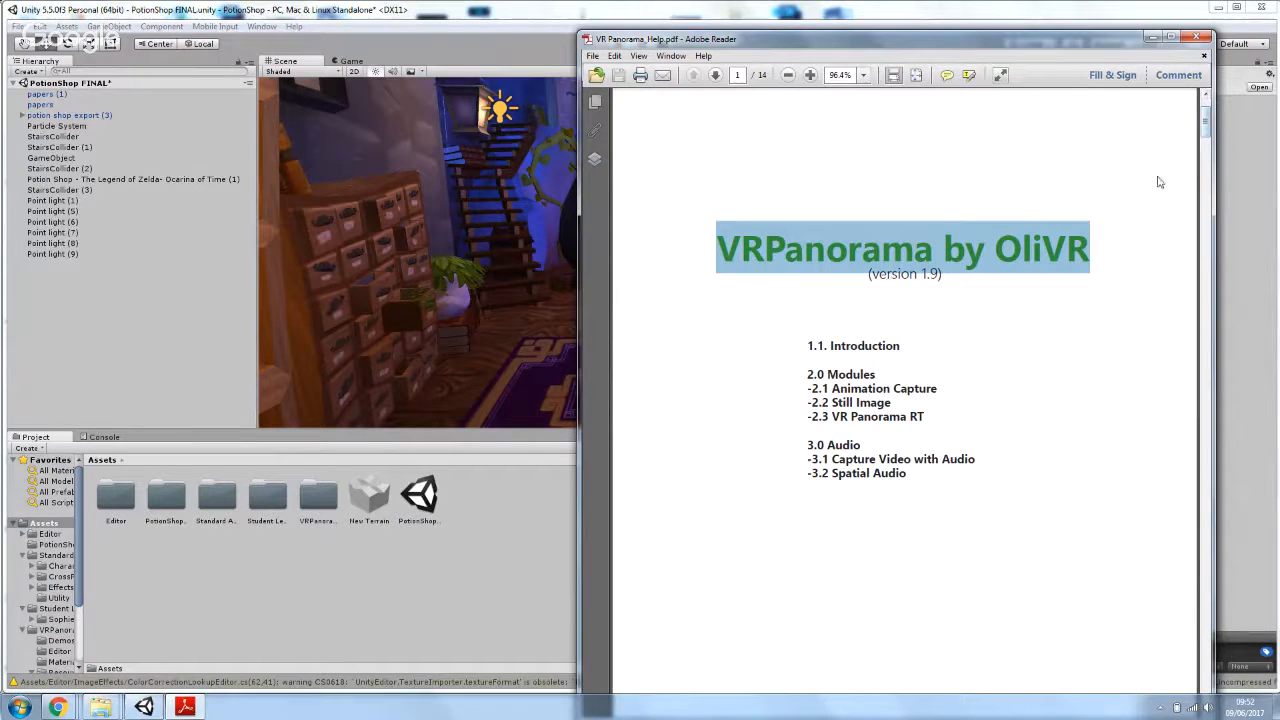
{"action": "mouse_move", "coordinate": [1208, 130]}
{"action": "left_mouse_down"}
{"action": "mouse_move", "coordinate": [1208, 167]}
{"action": "mouse_move", "coordinate": [1208, 120]}
{"action": "left_mouse_up"}
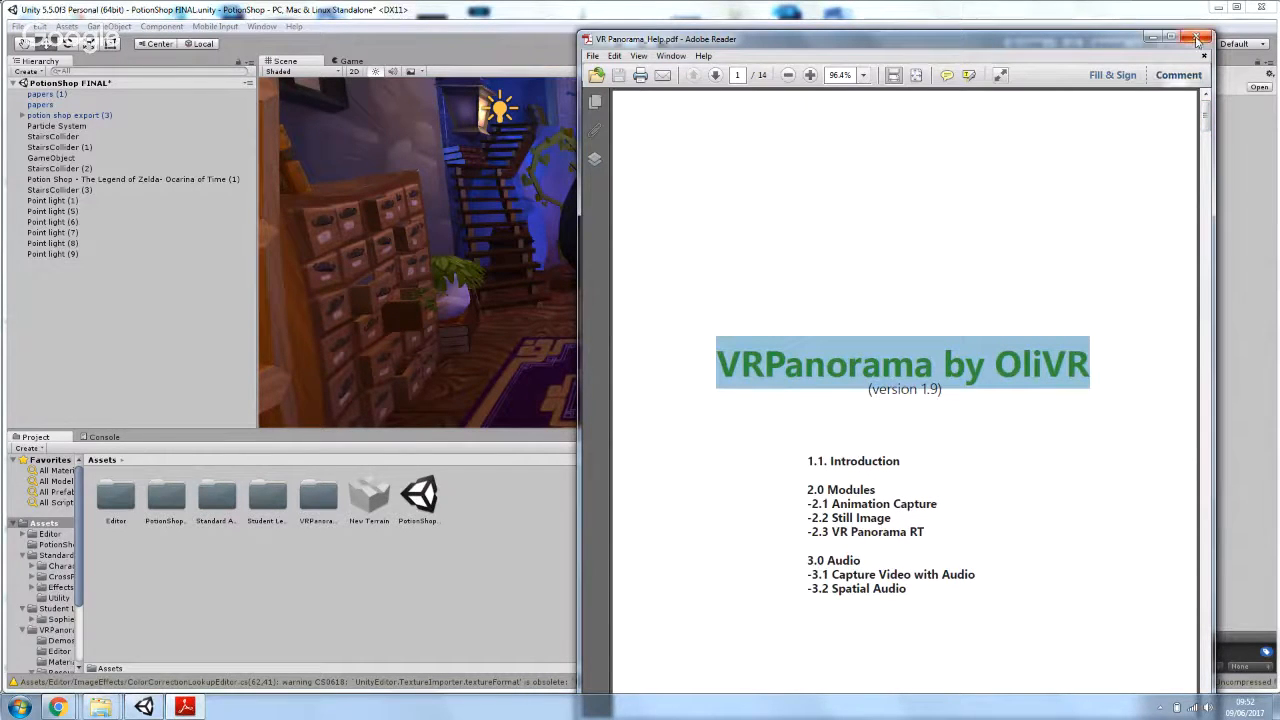
{"action": "left_click_drag", "start_coordinate": [1206, 122], "coordinate": [1213, 372]}
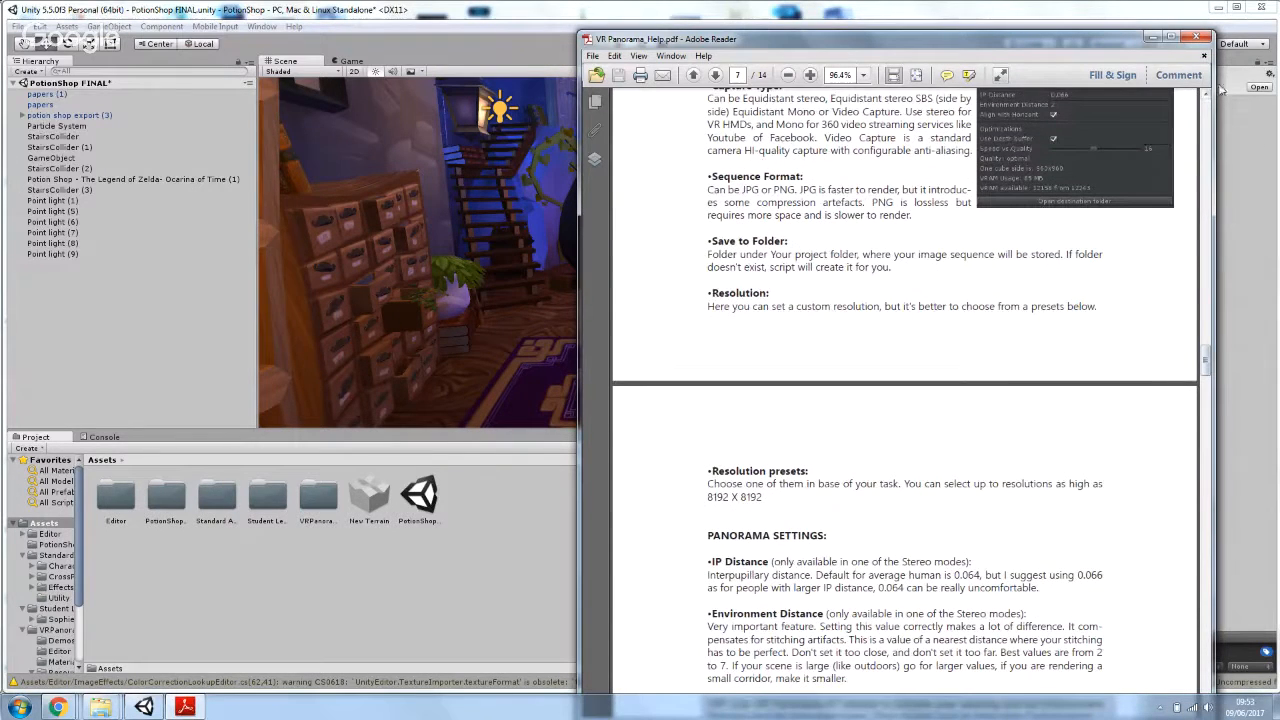
{"action": "left_click", "coordinate": [1153, 38]}
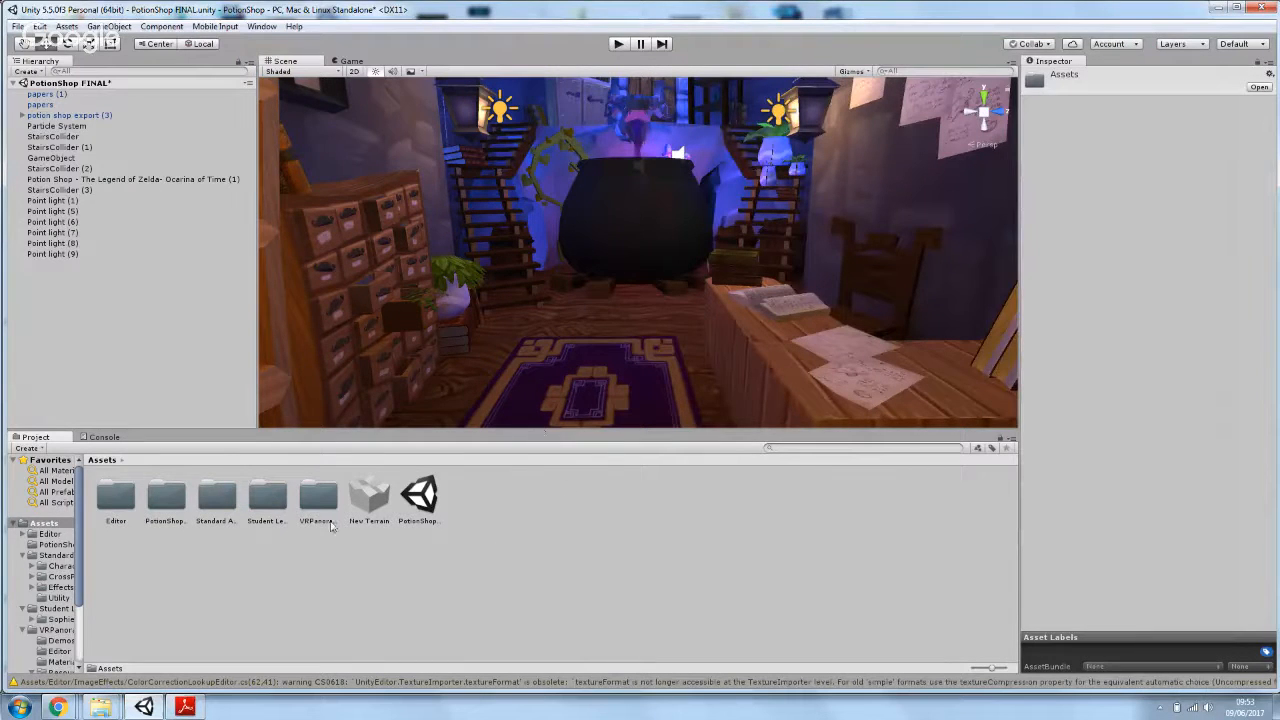
- Open the imported VRPanorama folder in Assets and check the VRCapture script
{"action": "double_click", "coordinate": [317, 500]}
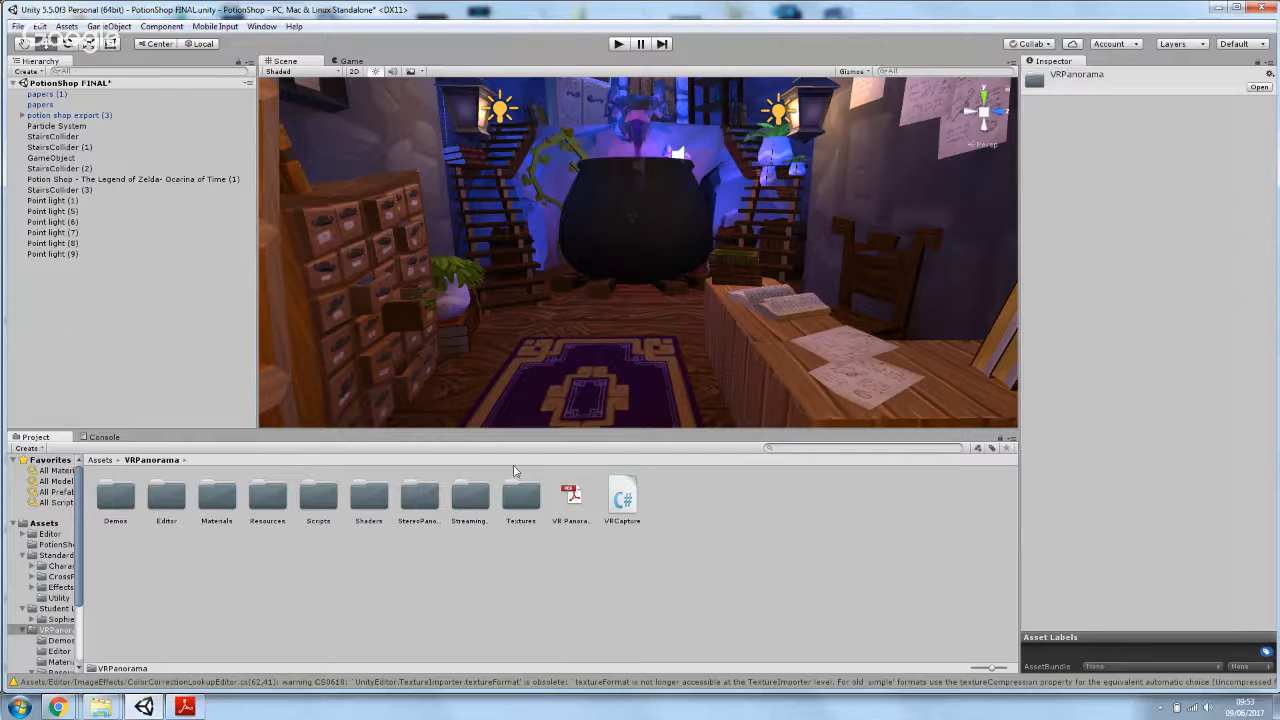
{"action": "left_click", "coordinate": [622, 498]}
{"action": "left_click", "coordinate": [660, 535]}
{"action": "left_click", "coordinate": [58, 256]}
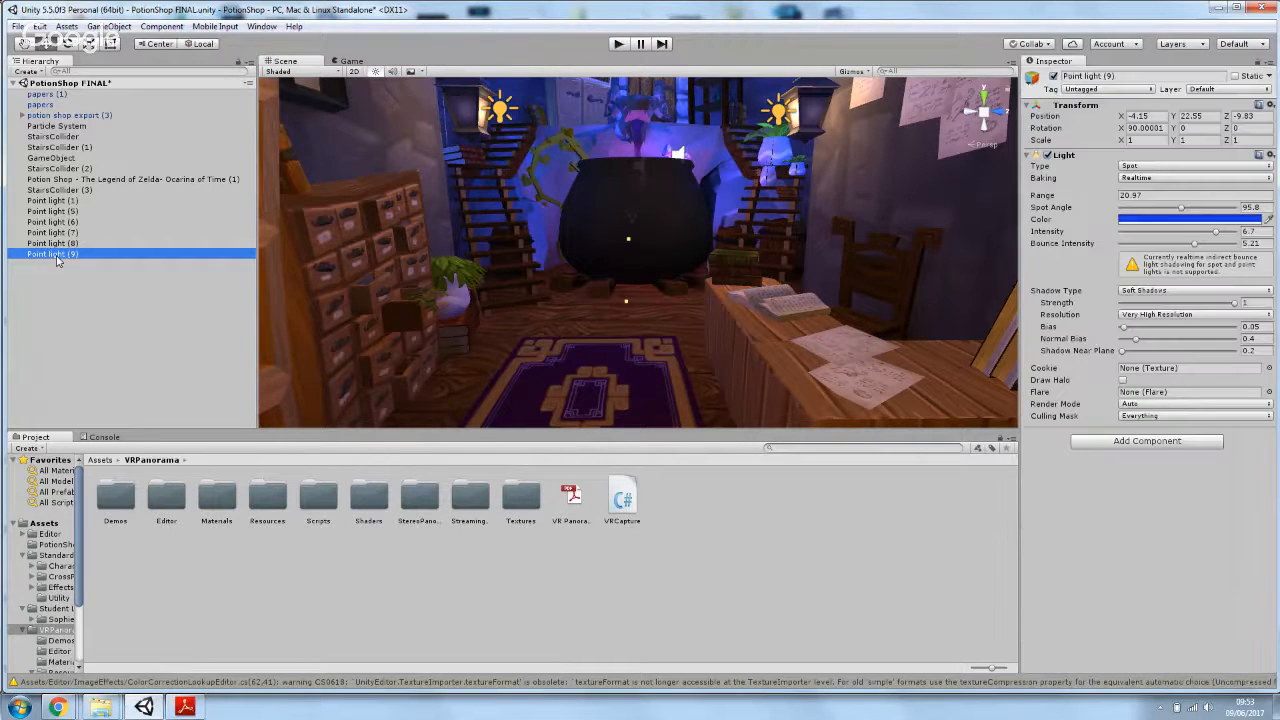
{"action": "right_click", "coordinate": [1088, 108]}
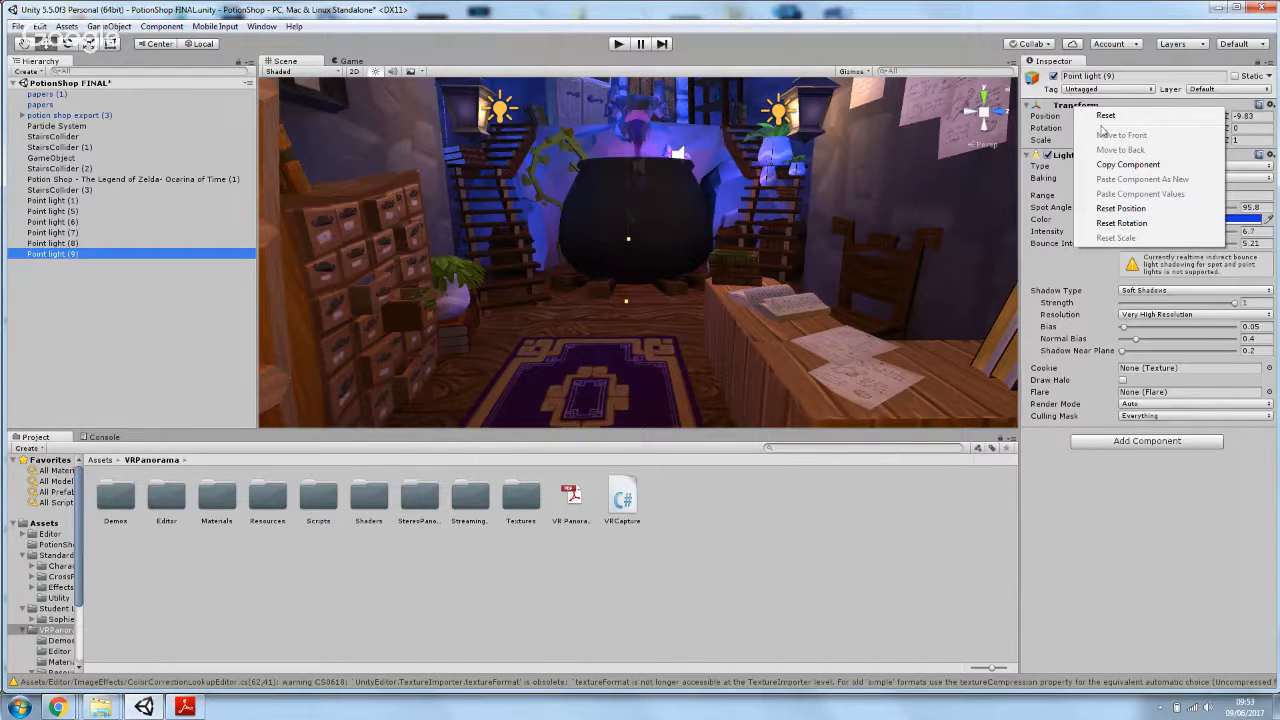
{"action": "left_click", "coordinate": [1055, 142]}
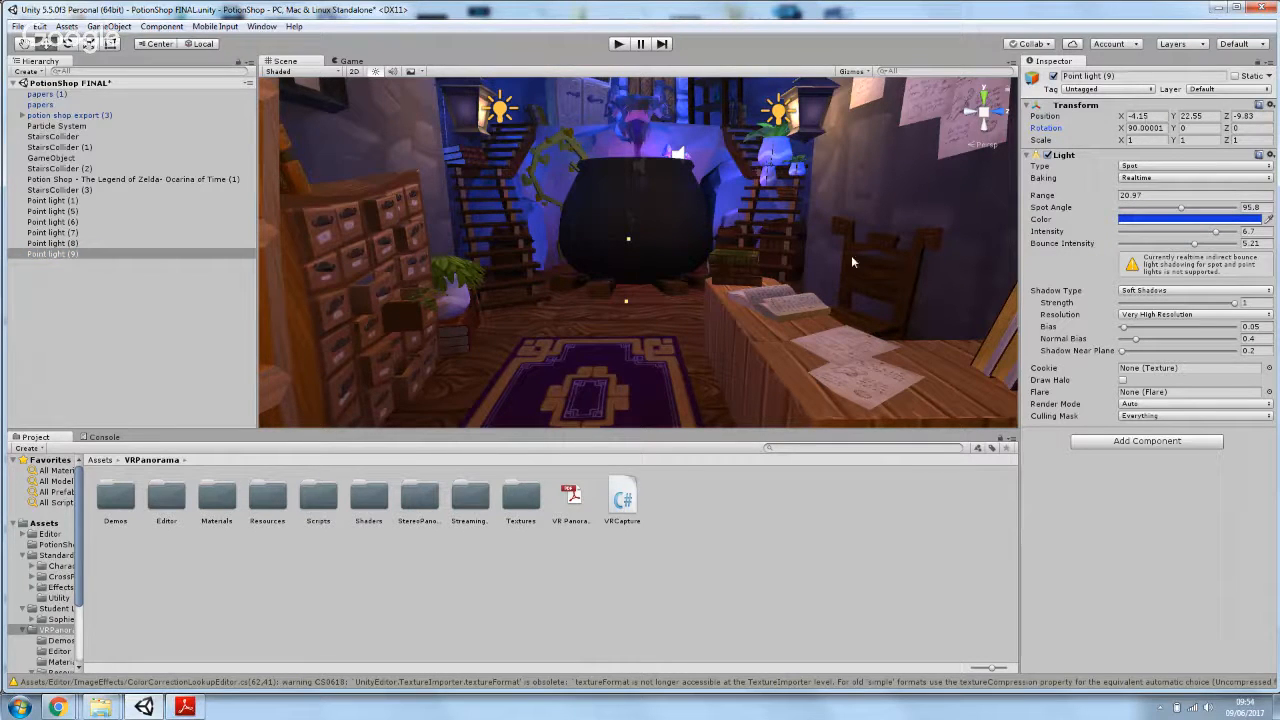
{"action": "left_click", "coordinate": [123, 279]}
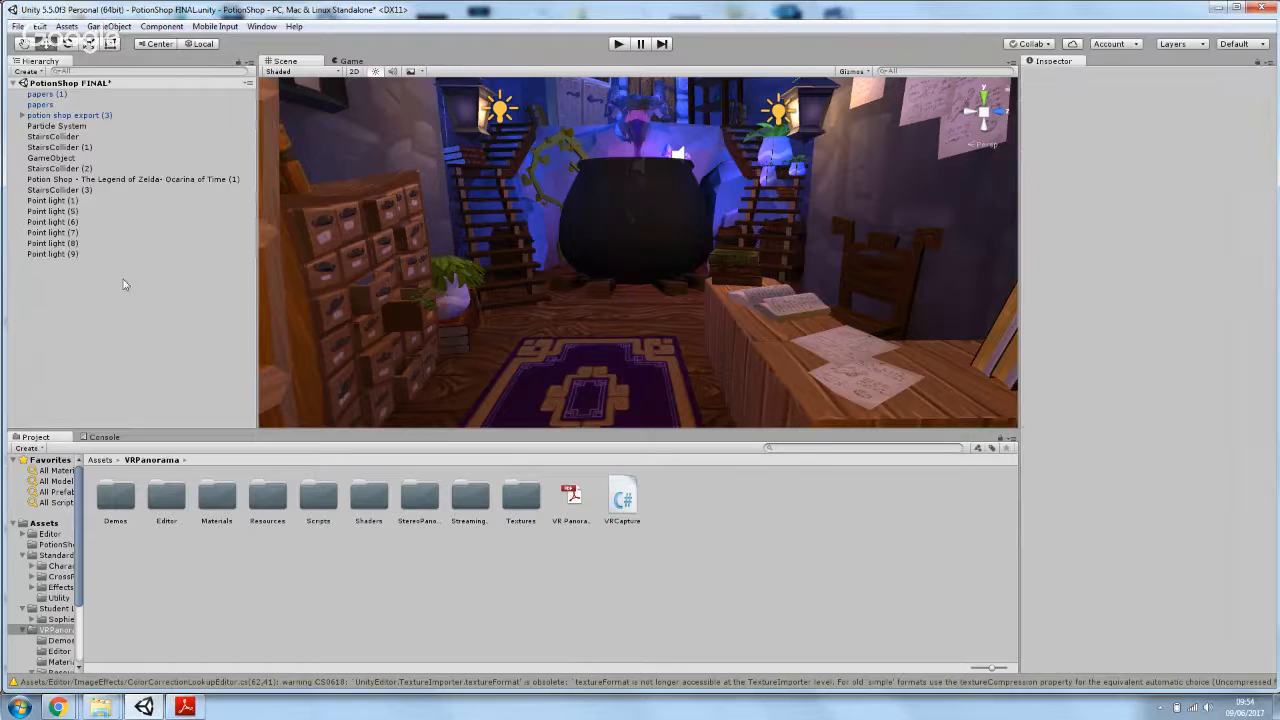
- Add a VR Panorama Camera game object to the potion shop scene
{"action": "left_click", "coordinate": [108, 26]}
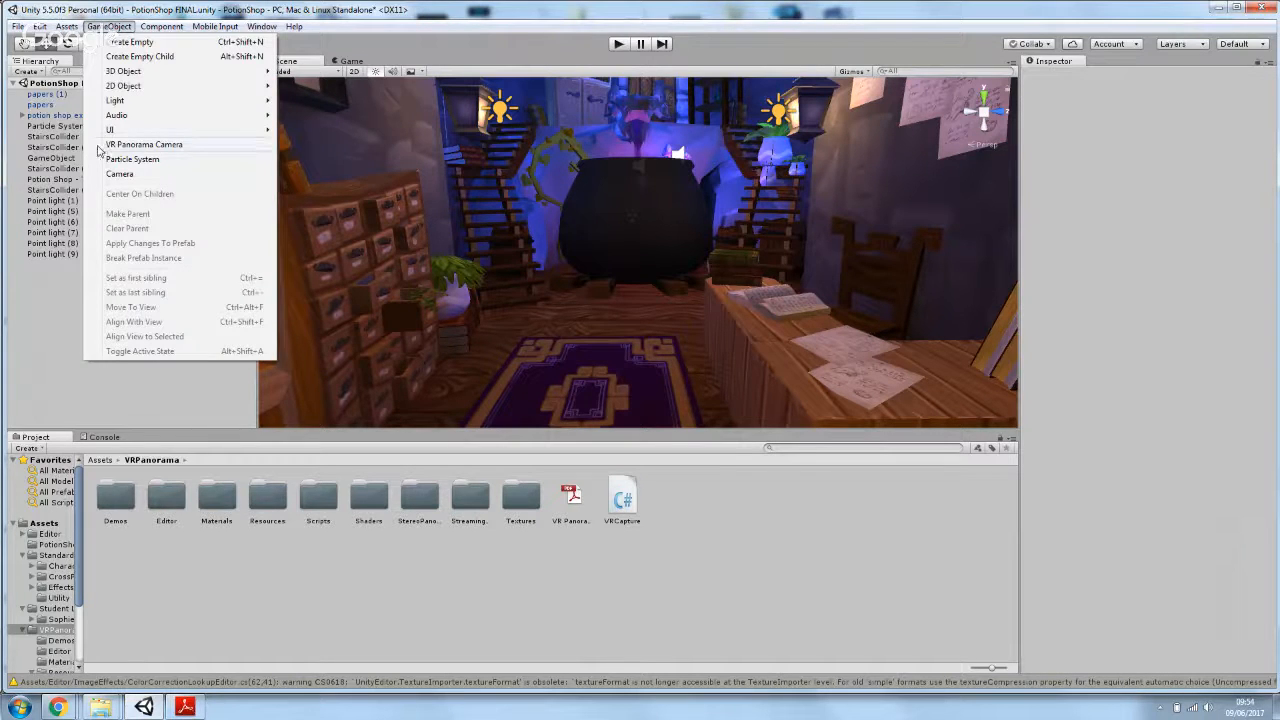
{"action": "left_click", "coordinate": [173, 149]}
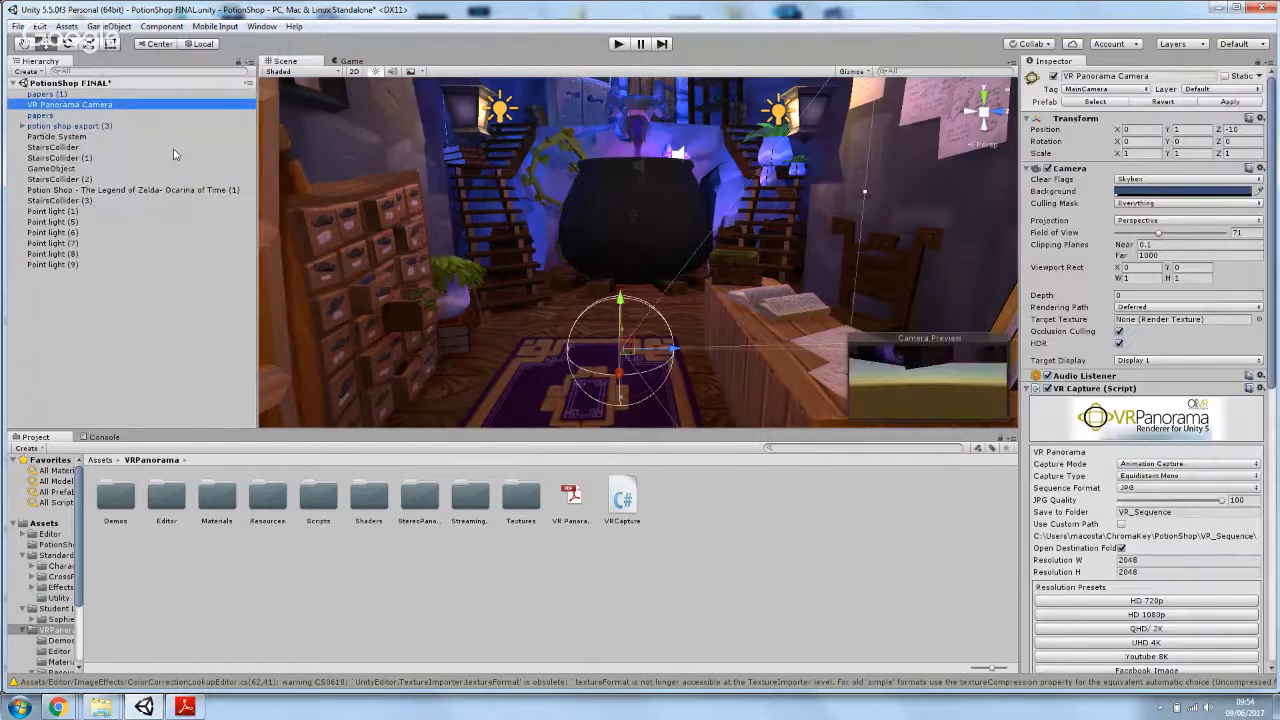
{"action": "right_click", "coordinate": [1077, 121]}
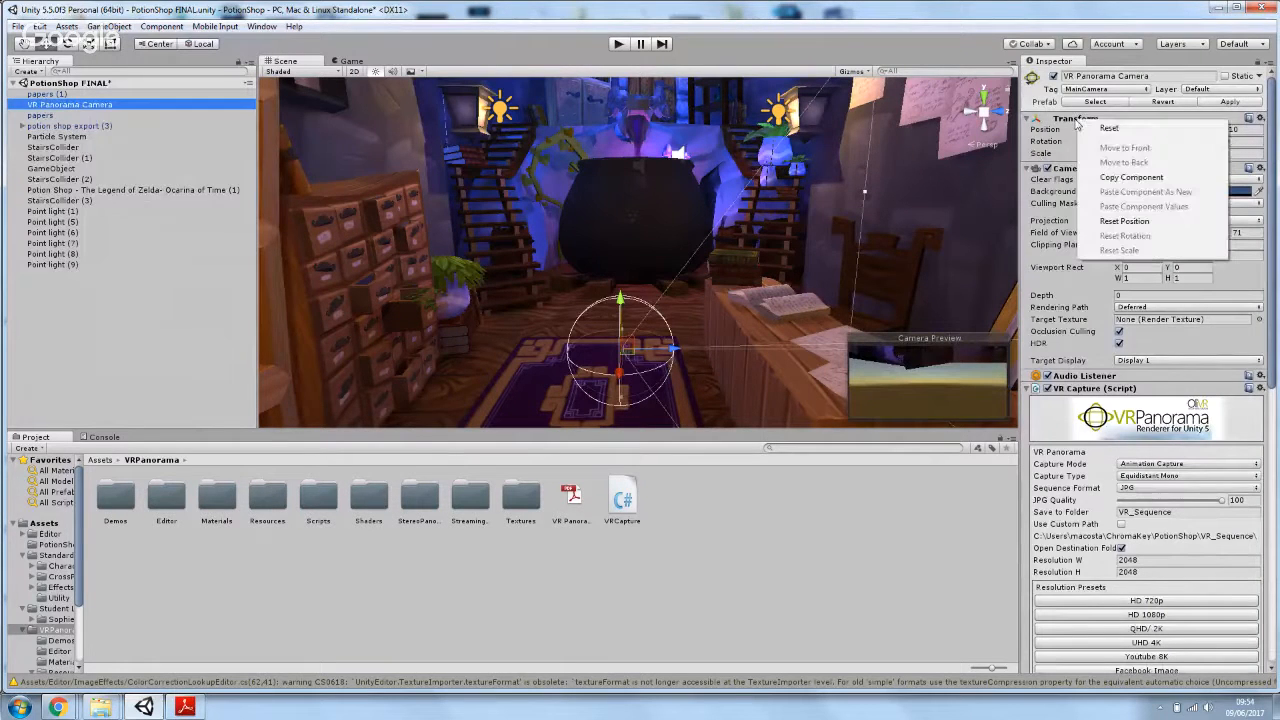
{"action": "left_click", "coordinate": [804, 516]}
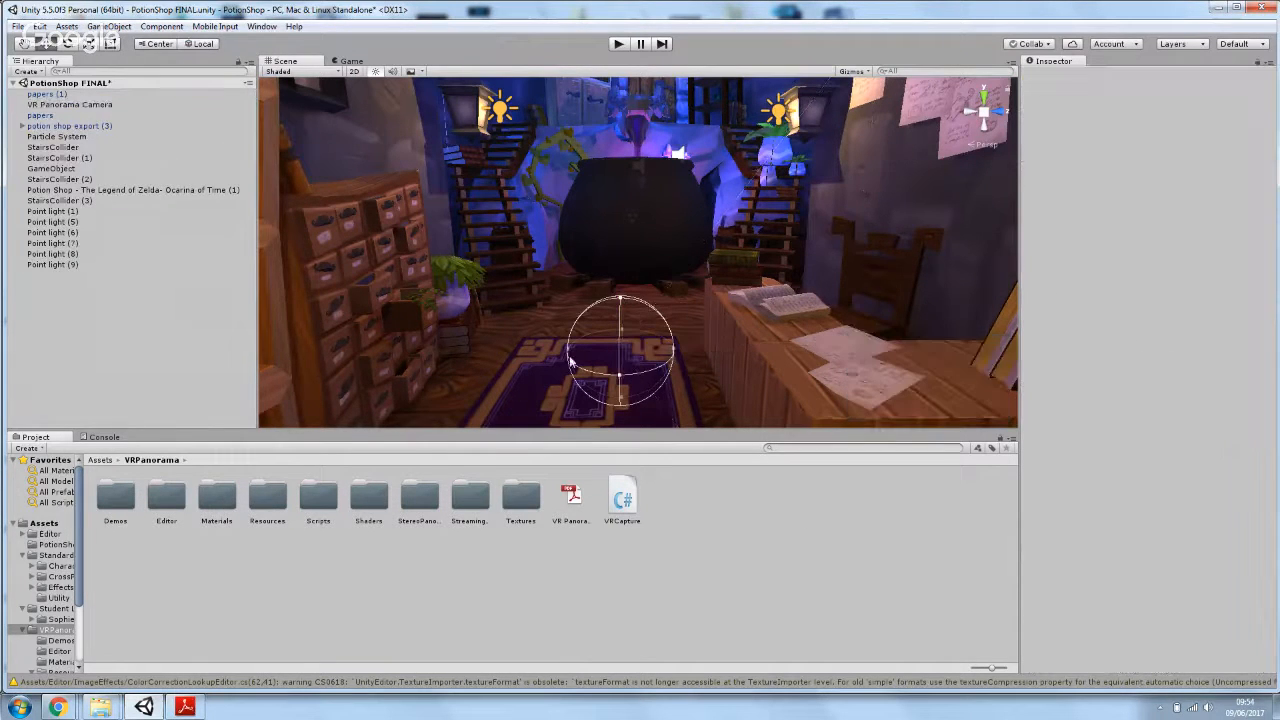
- Raise the VR Panorama Camera into the room at about X 9.39, Y 7.49 and rotate it about -90 degrees on Y towards the cauldron
{"action": "left_click", "coordinate": [70, 104]}
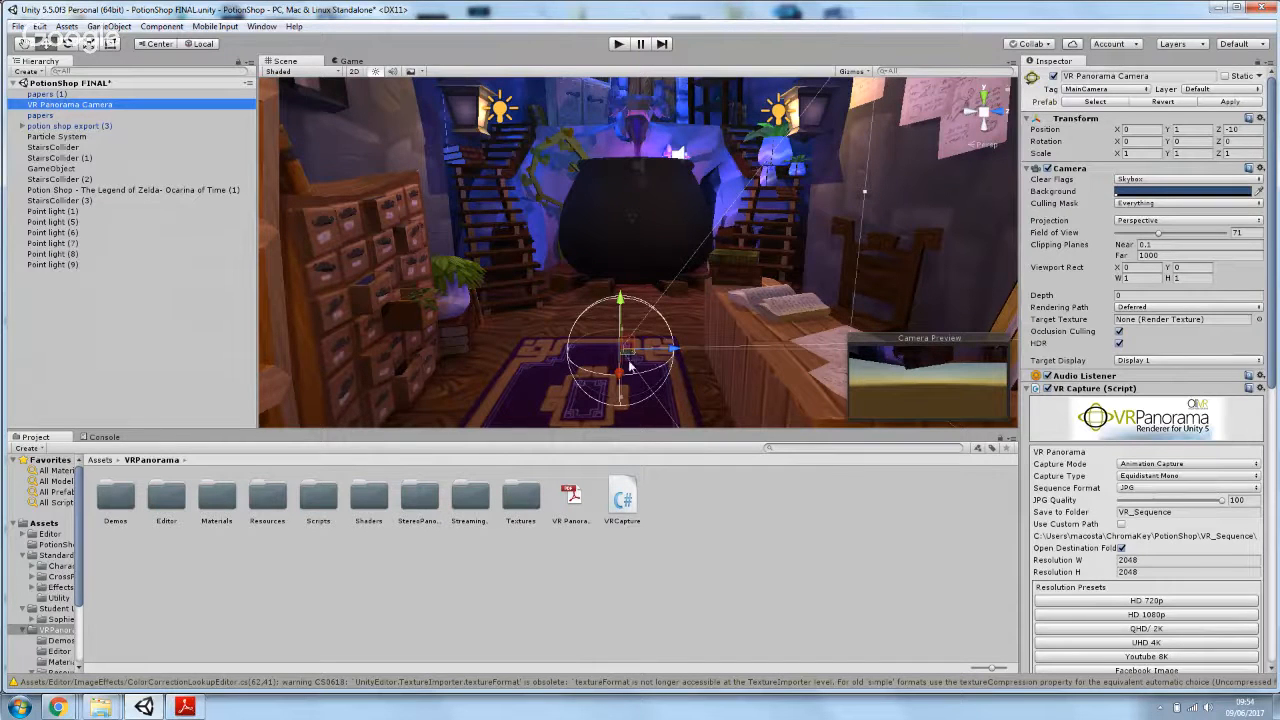
{"action": "left_click_drag", "start_coordinate": [682, 340], "coordinate": [684, 281], "text": "alt"}
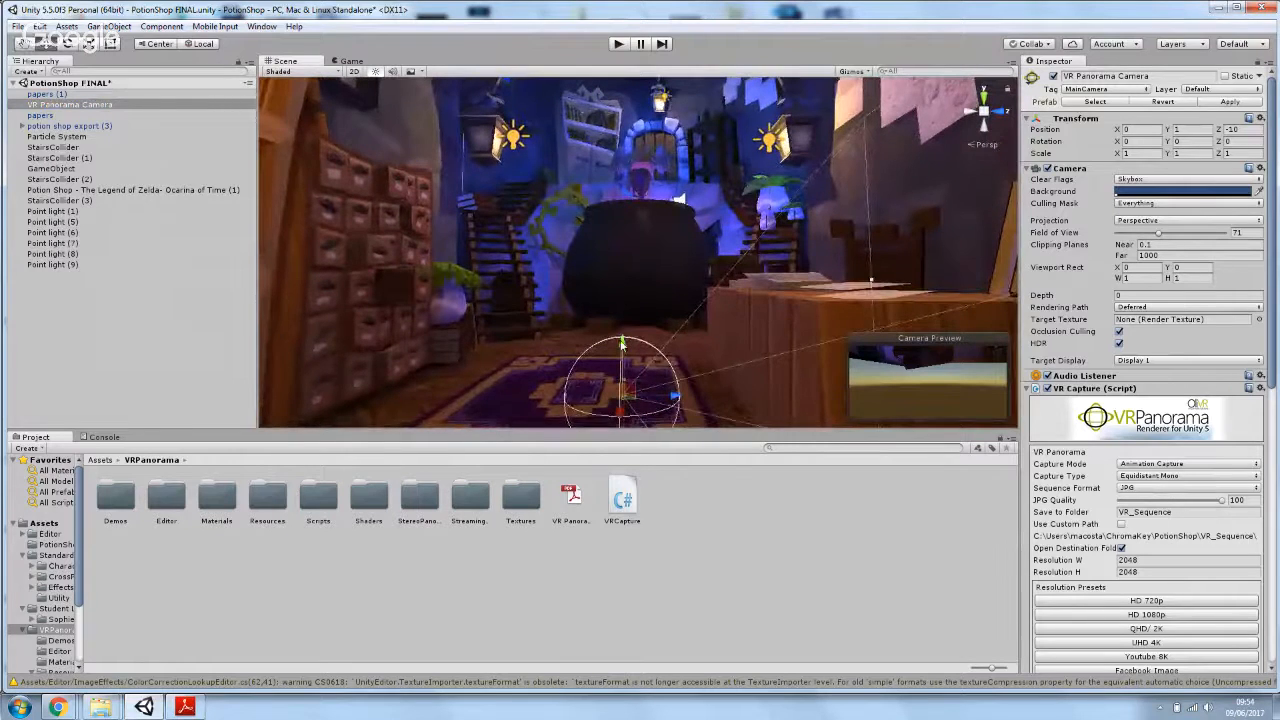
{"action": "left_click_drag", "start_coordinate": [622, 343], "coordinate": [402, 200]}
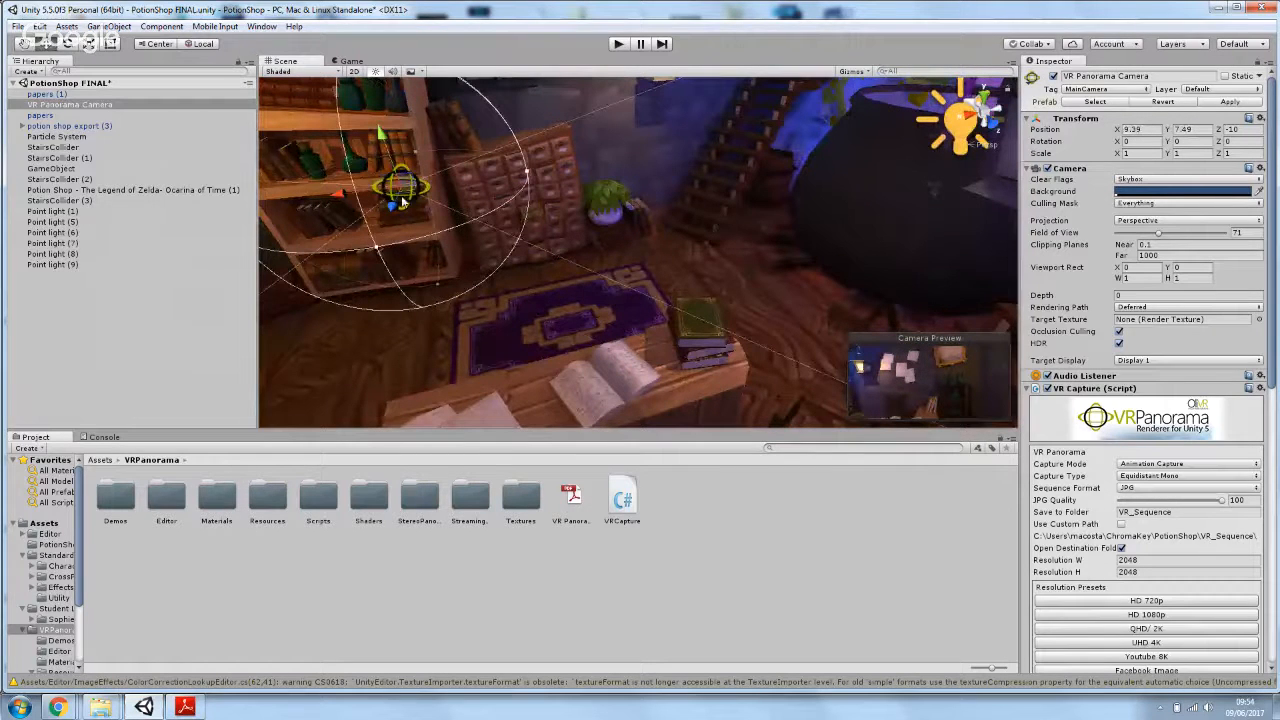
{"action": "key", "text": "e"}
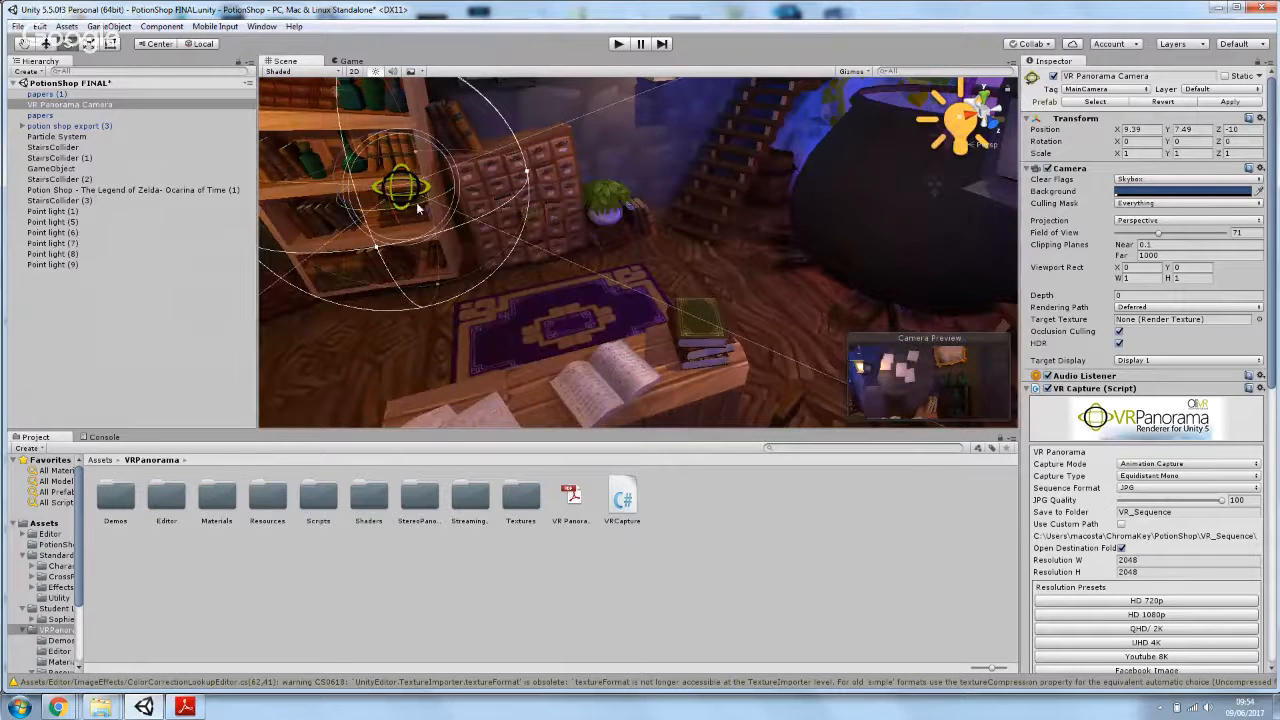
{"action": "left_click_drag", "start_coordinate": [418, 207], "coordinate": [603, 171]}
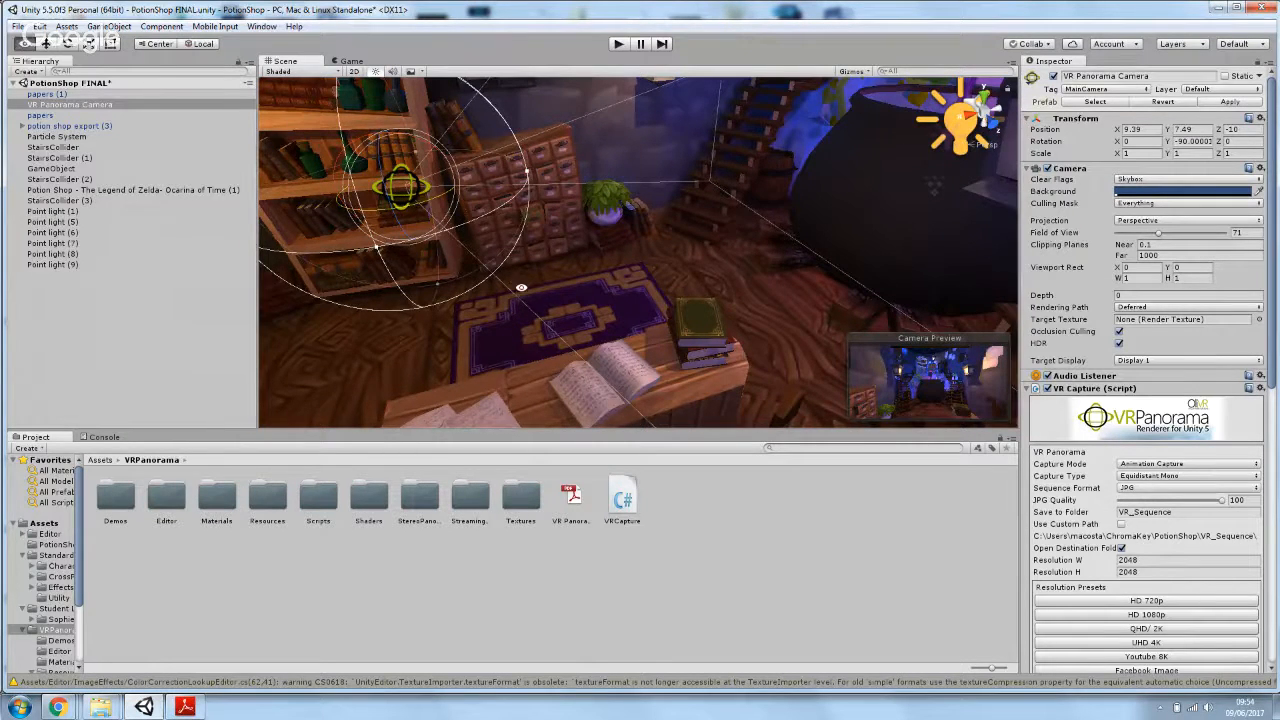
- Fine-tune the VR Panorama Camera's placement above the rug to about X 8.58, Y 7.31, checking it from several angles
{"action": "left_click_drag", "start_coordinate": [736, 351], "coordinate": [740, 320], "text": "alt"}
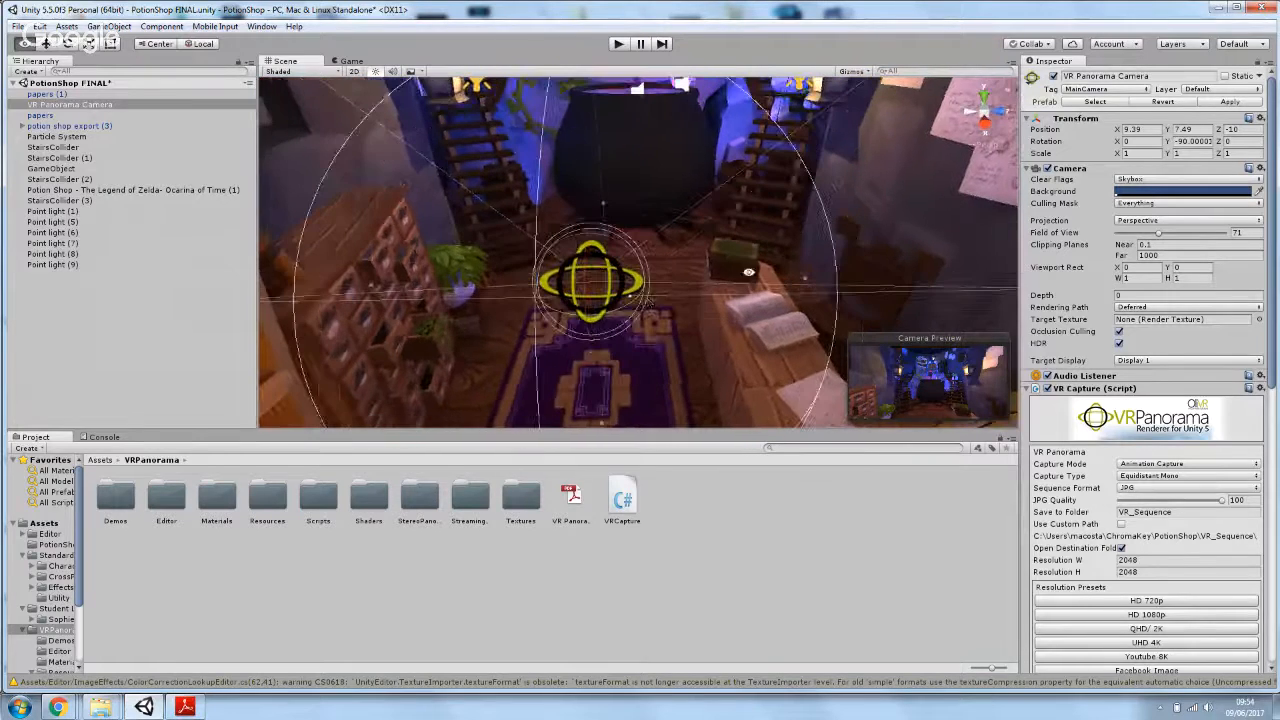
{"action": "left_click_drag", "start_coordinate": [587, 241], "coordinate": [588, 249]}
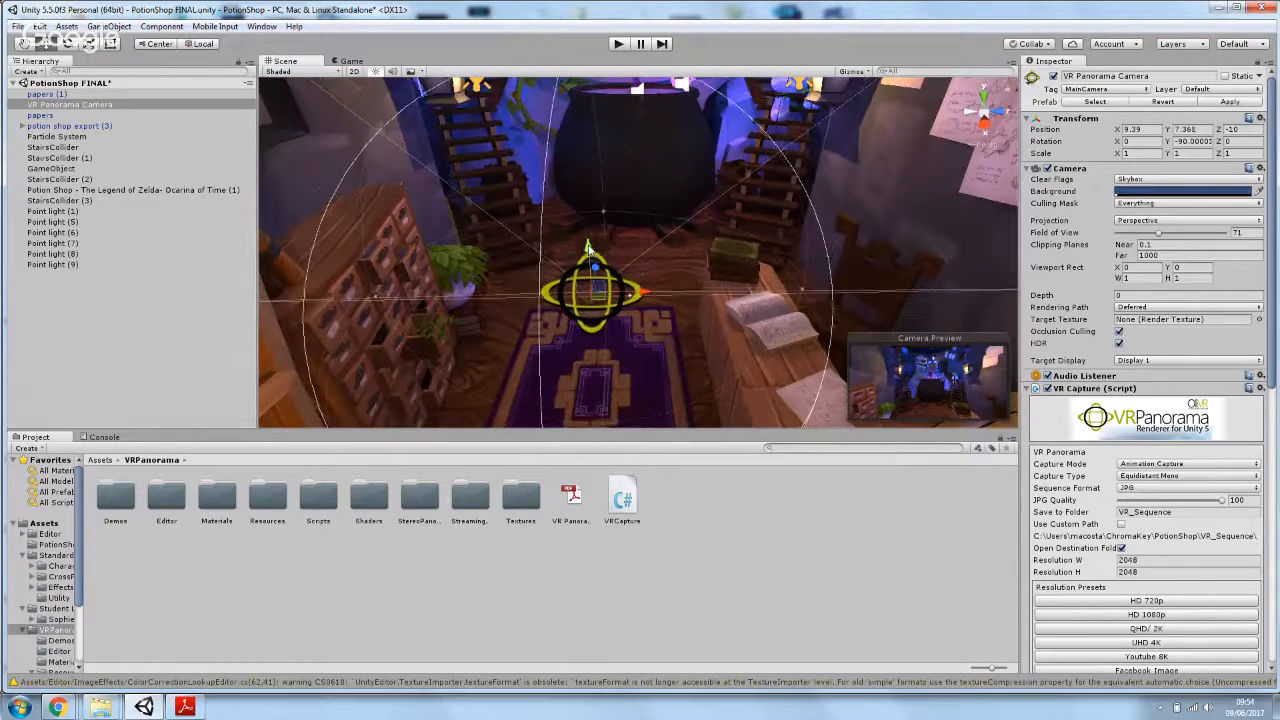
{"action": "left_click_drag", "start_coordinate": [724, 323], "coordinate": [166, 244], "text": "alt"}
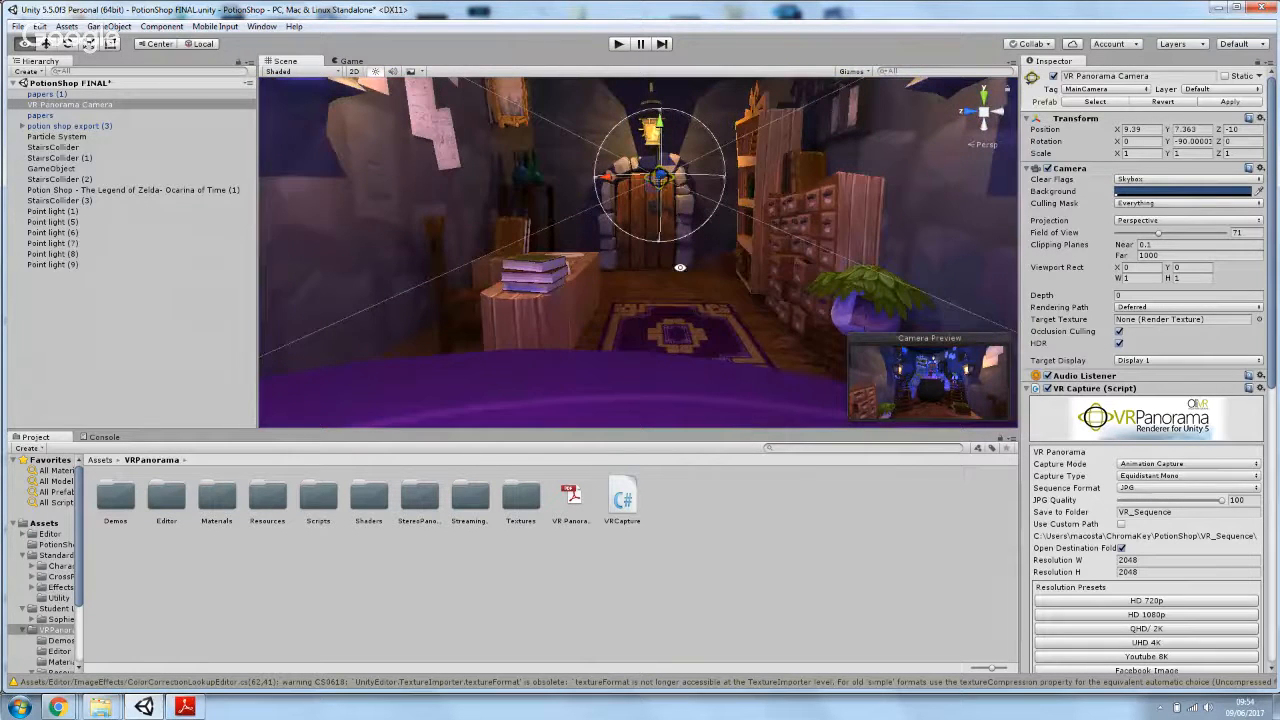
{"action": "left_click_drag", "start_coordinate": [680, 267], "coordinate": [843, 278], "text": "alt"}
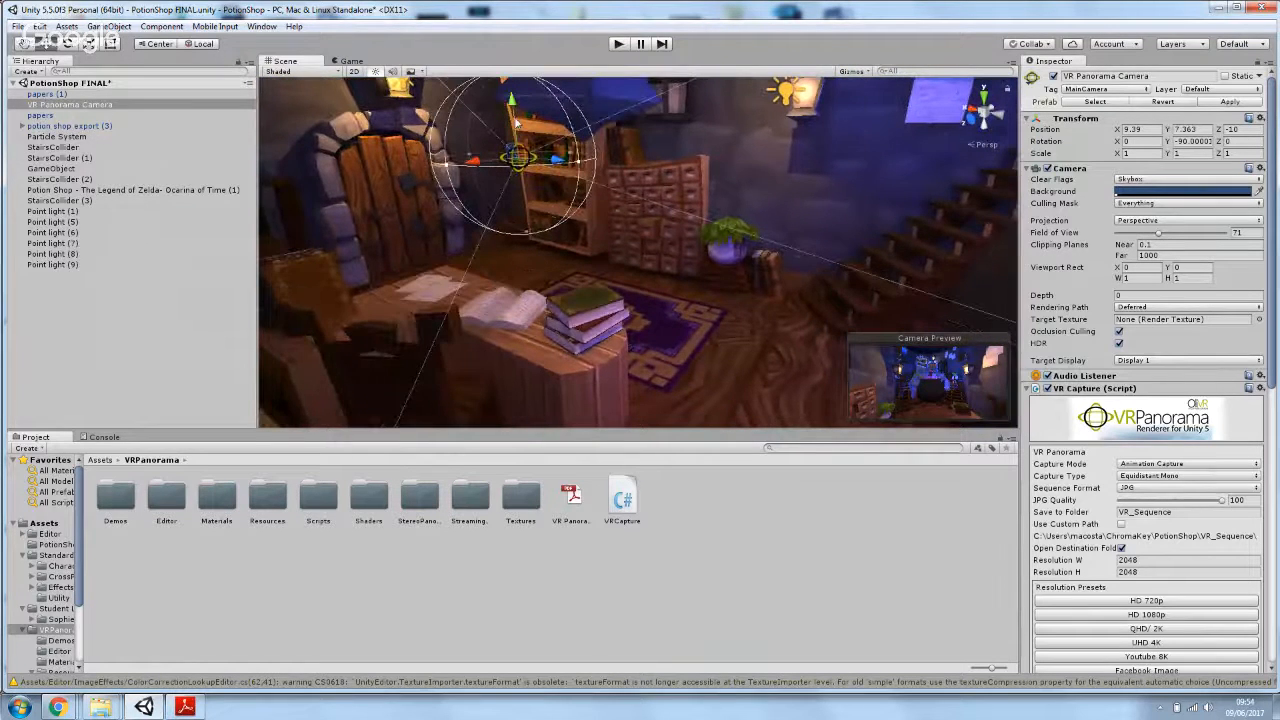
{"action": "left_click_drag", "start_coordinate": [510, 101], "coordinate": [511, 108]}
{"action": "left_click_drag", "start_coordinate": [557, 170], "coordinate": [575, 189]}
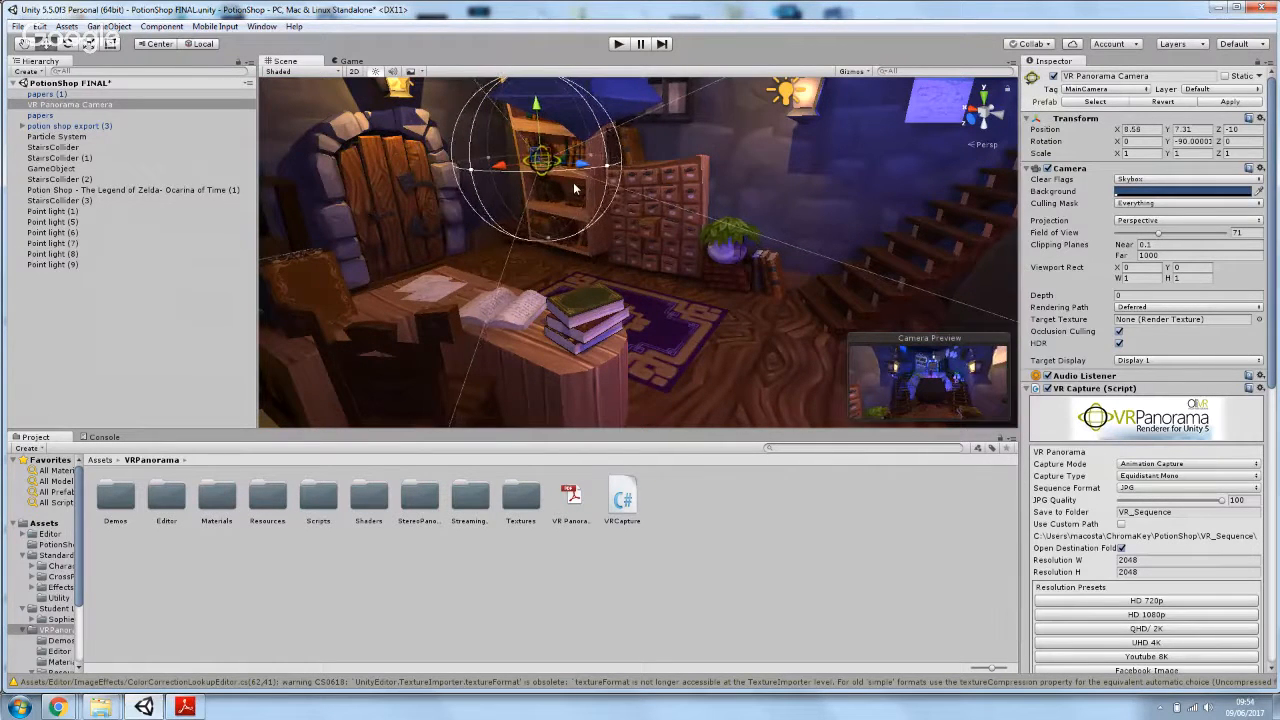
{"action": "left_click_drag", "start_coordinate": [612, 228], "coordinate": [660, 237], "text": "alt"}
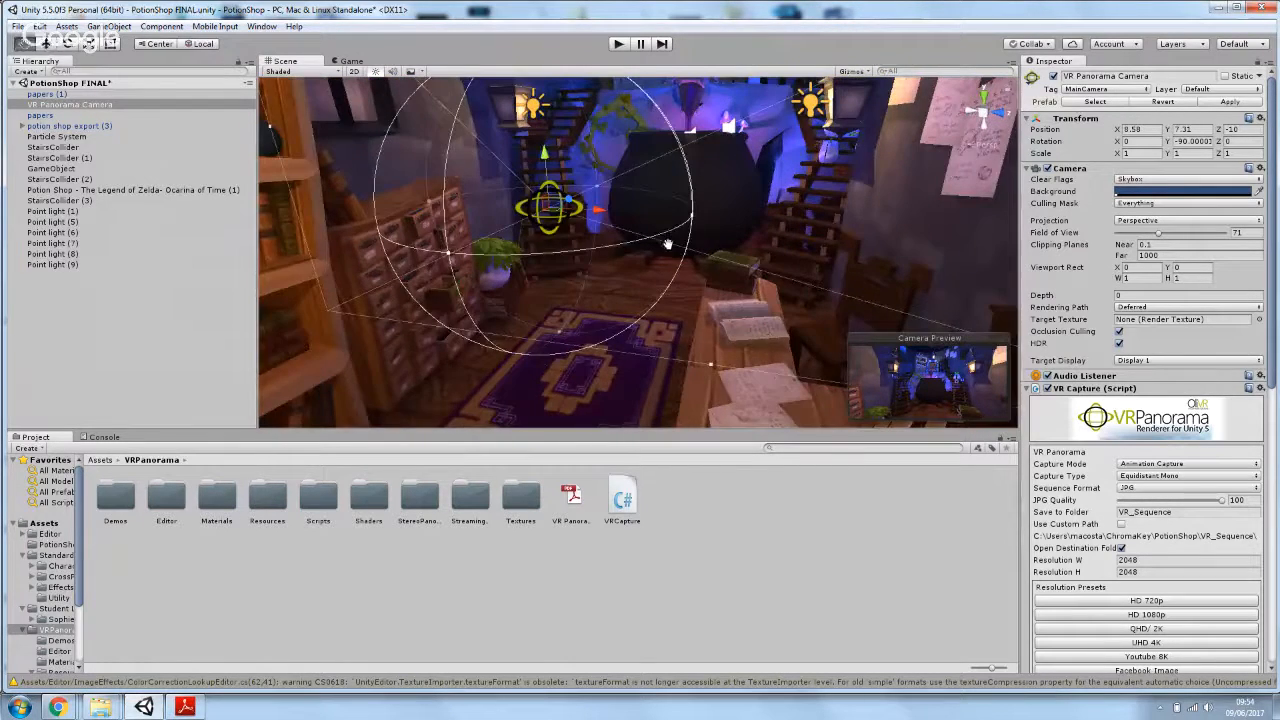
{"action": "middle_click_drag", "start_coordinate": [660, 237], "coordinate": [631, 278]}
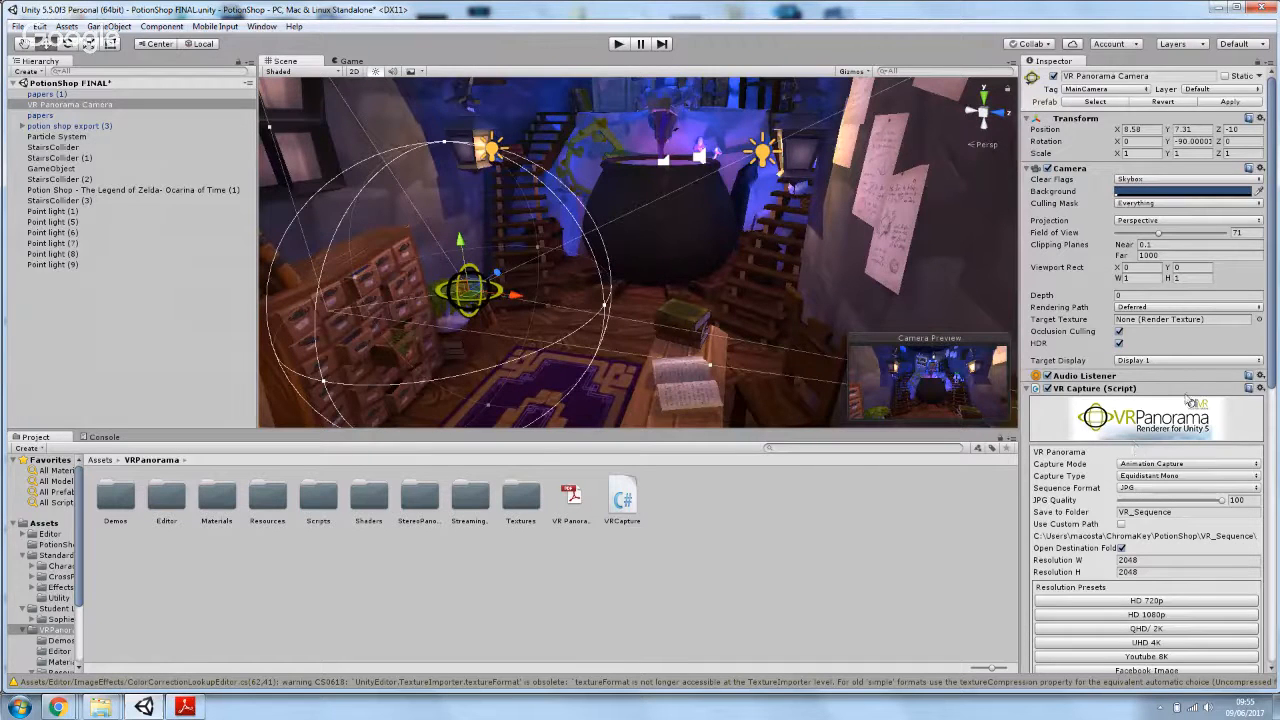
- Examine the VR Capture settings and the available capture modes, keeping Animation Capture and a JPG quality of 100
{"action": "left_click_drag", "start_coordinate": [1272, 362], "coordinate": [1276, 516]}
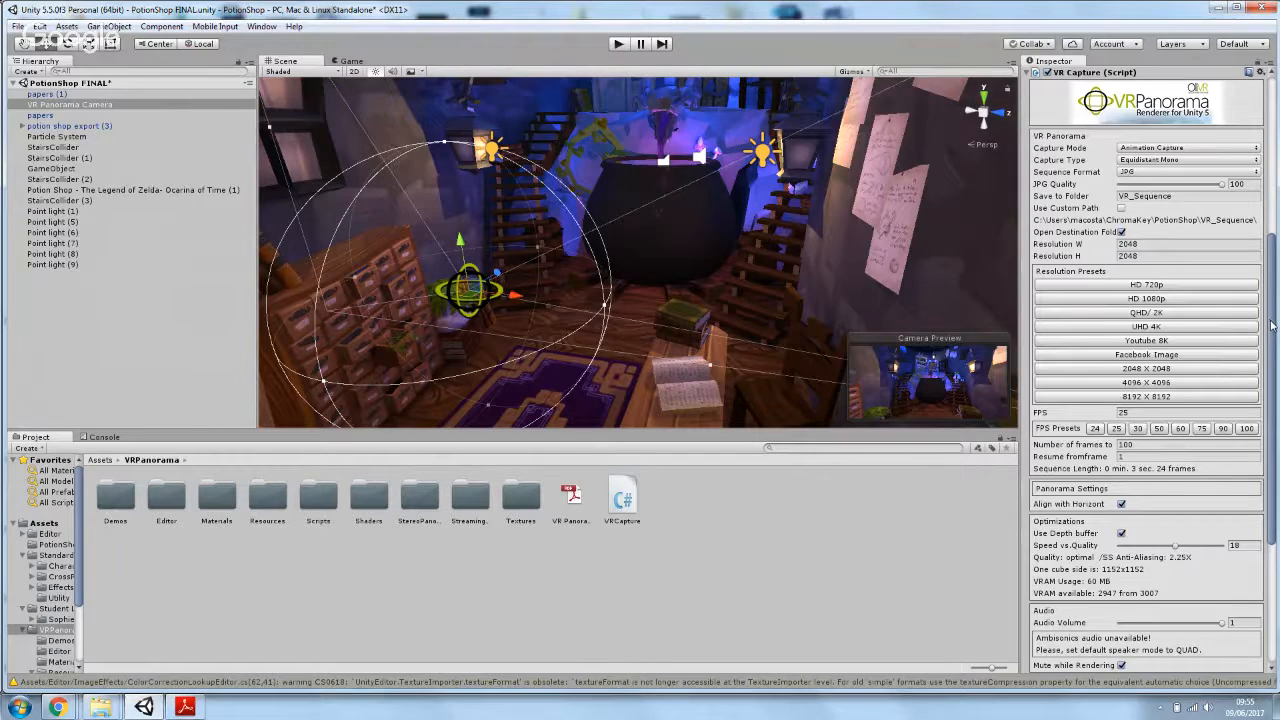
{"action": "scroll", "coordinate": [1272, 325], "scroll_direction": "down", "scroll_amount": 1}
{"action": "left_click_drag", "start_coordinate": [1272, 328], "coordinate": [1276, 325]}
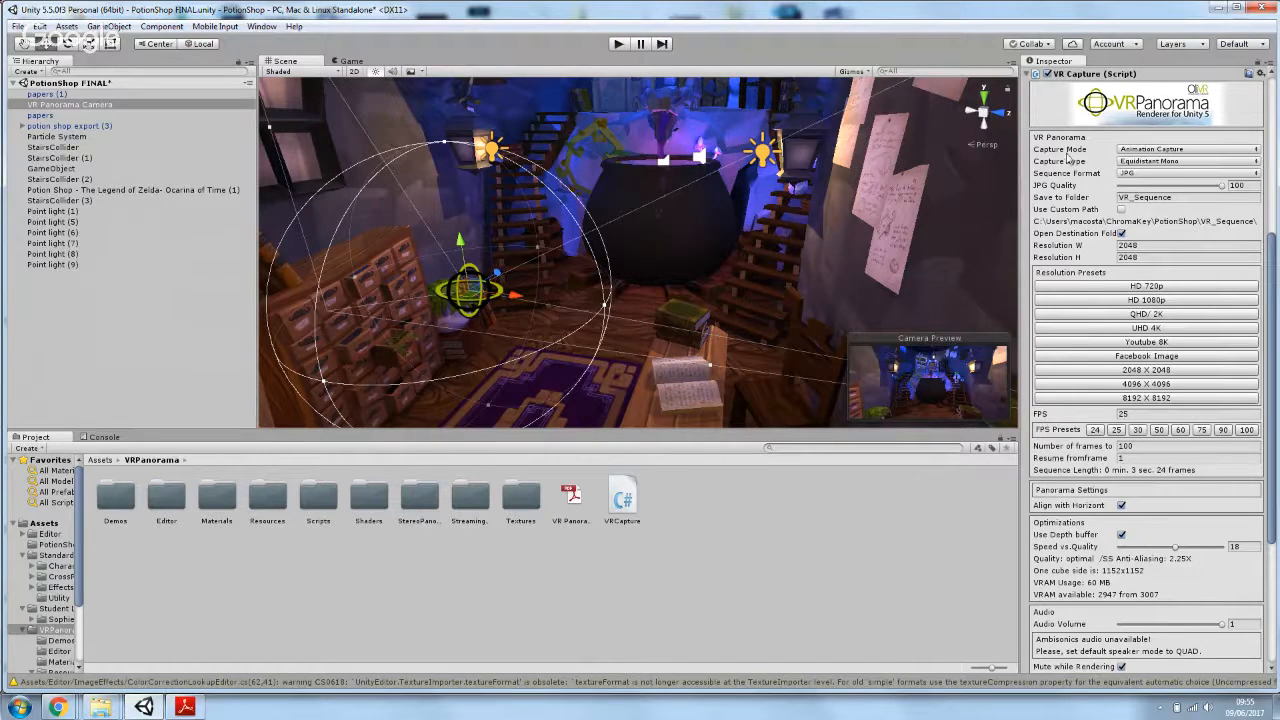
{"action": "left_click", "coordinate": [1147, 150]}
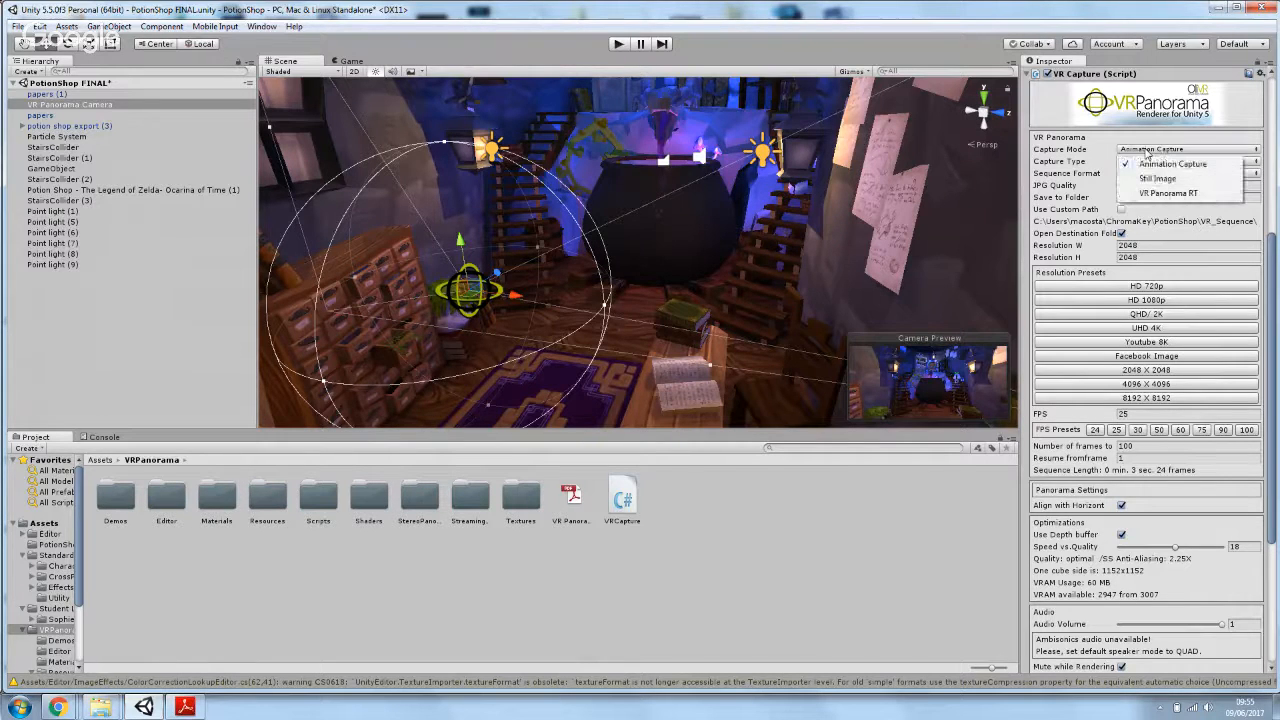
{"action": "left_click", "coordinate": [1096, 152]}
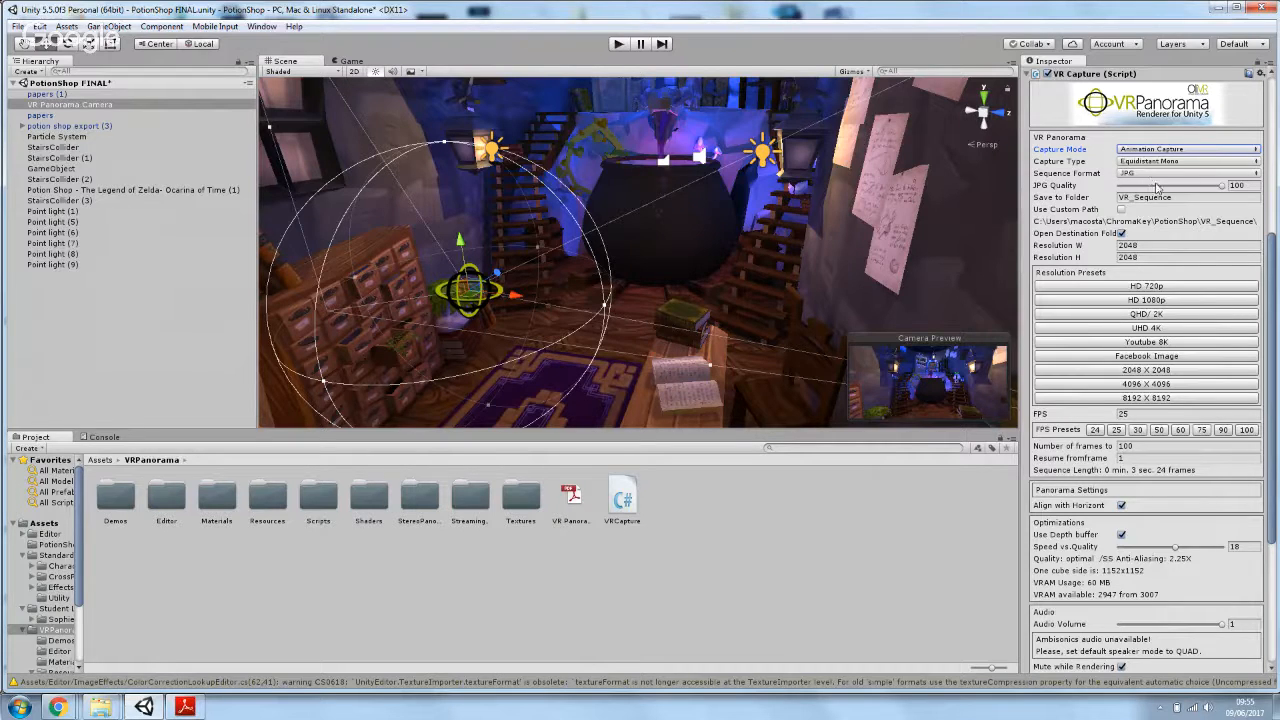
{"action": "left_click", "coordinate": [1245, 185]}
{"action": "key", "text": "Return"}
- Try the custom save path option for the capture, then switch back to the default project folder
{"action": "left_click", "coordinate": [1121, 210]}
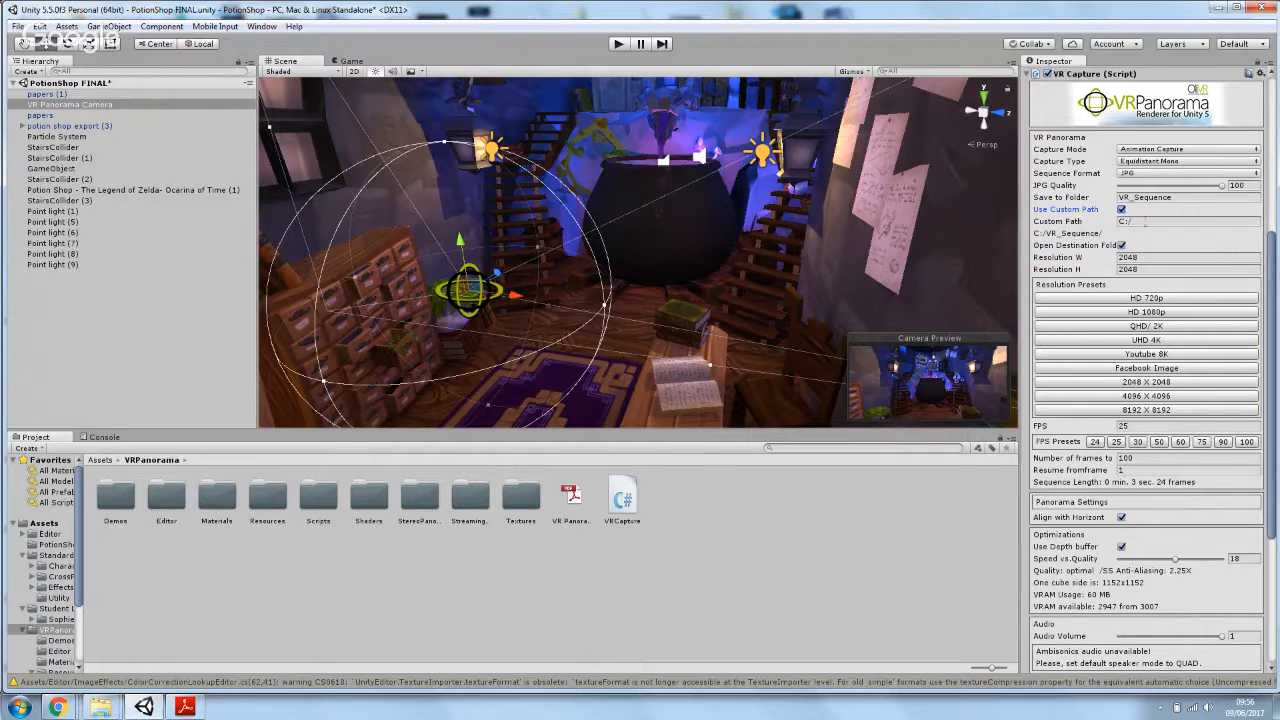
{"action": "left_click", "coordinate": [1100, 223]}
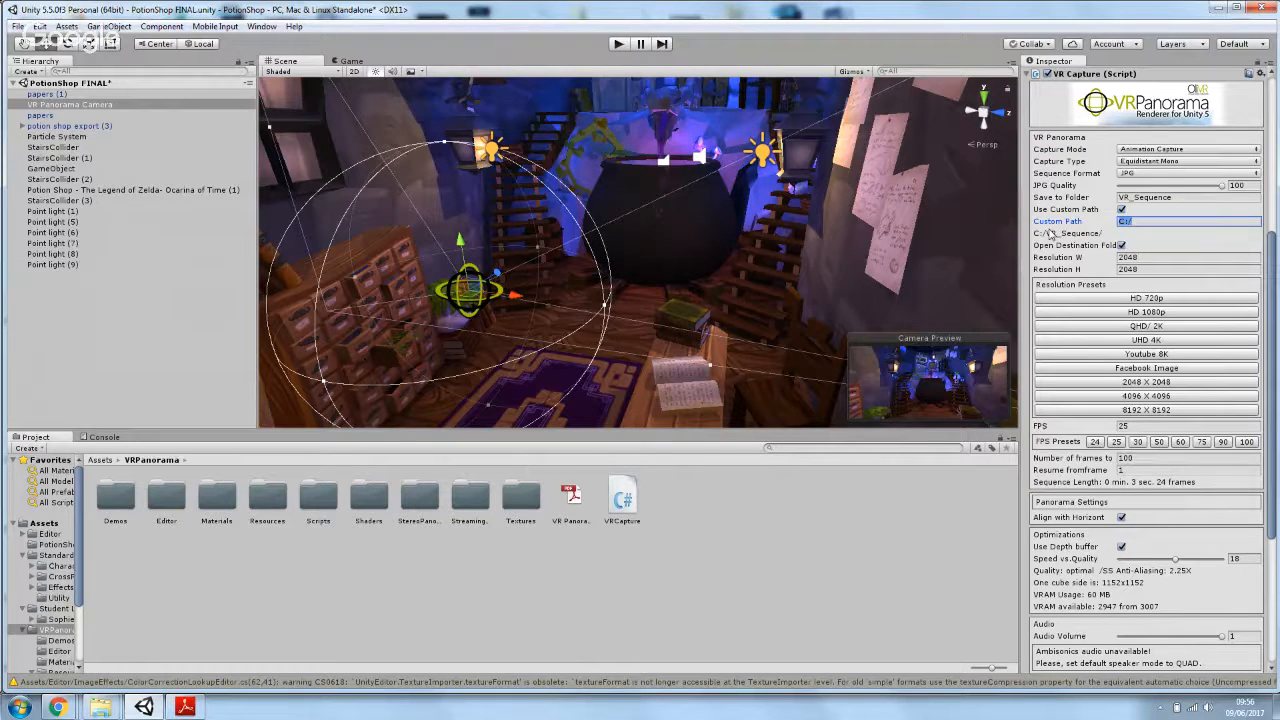
{"action": "left_click", "coordinate": [1121, 210]}
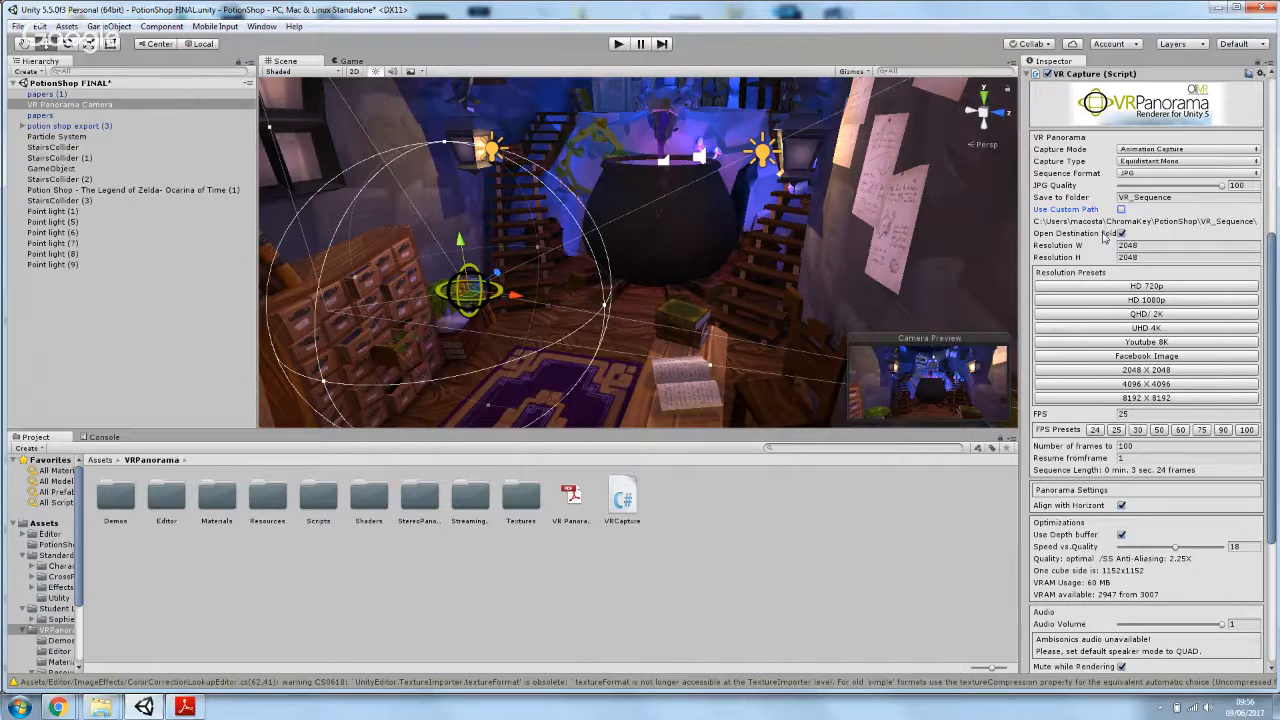
- Apply the QHD/2K resolution preset to the panorama capture
{"action": "left_click_drag", "start_coordinate": [1268, 268], "coordinate": [1270, 298]}
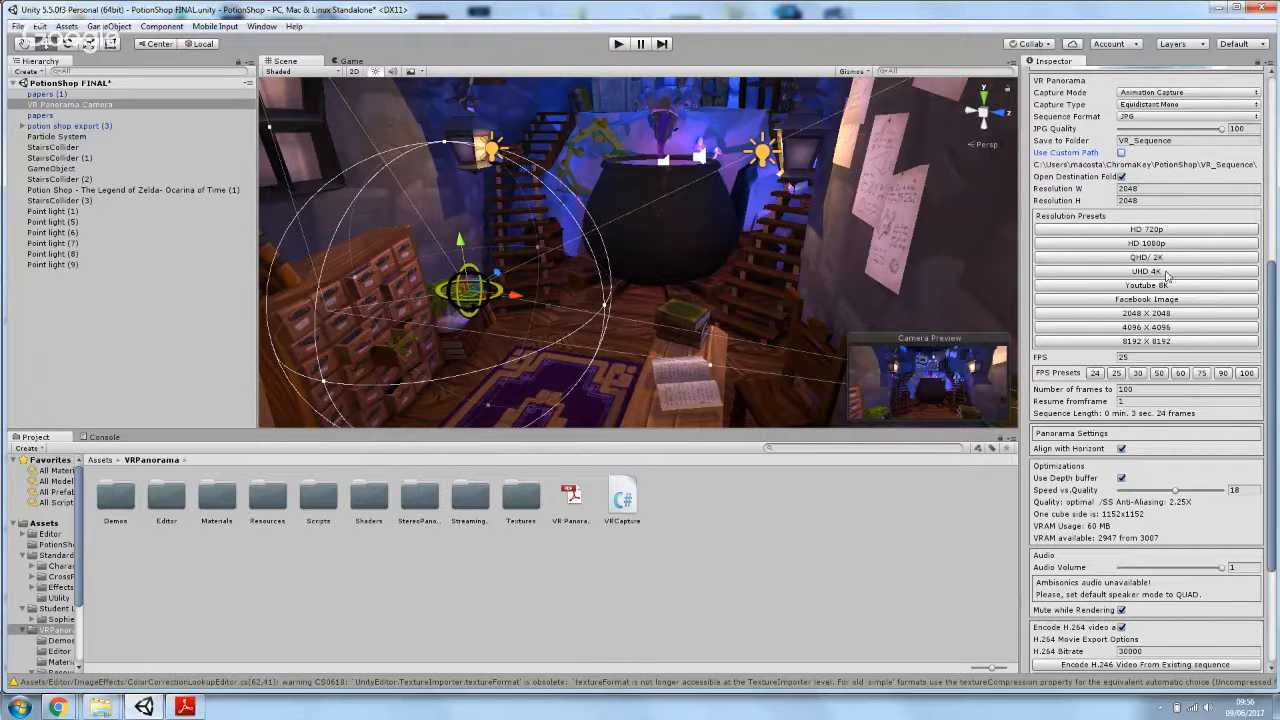
{"action": "left_click", "coordinate": [1160, 258]}
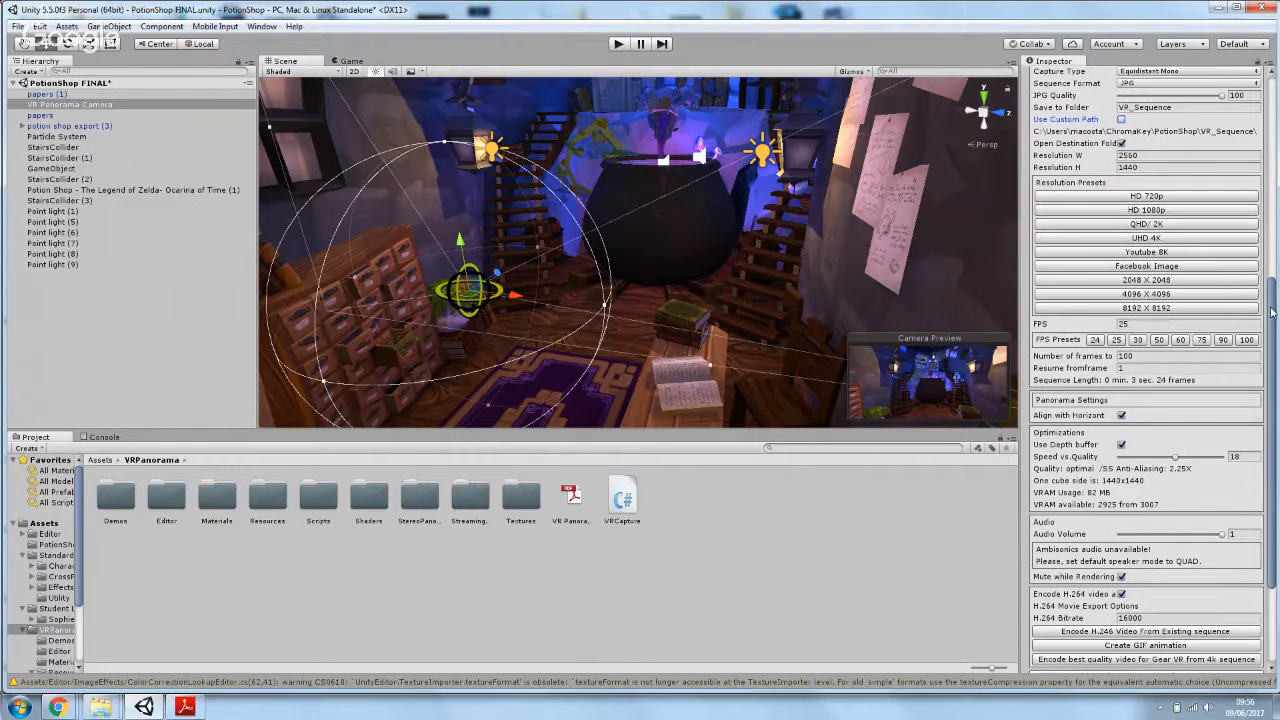
- Set the number of frames to capture to 1500
{"action": "scroll", "coordinate": [1116, 280], "scroll_direction": "down", "scroll_amount": 3}
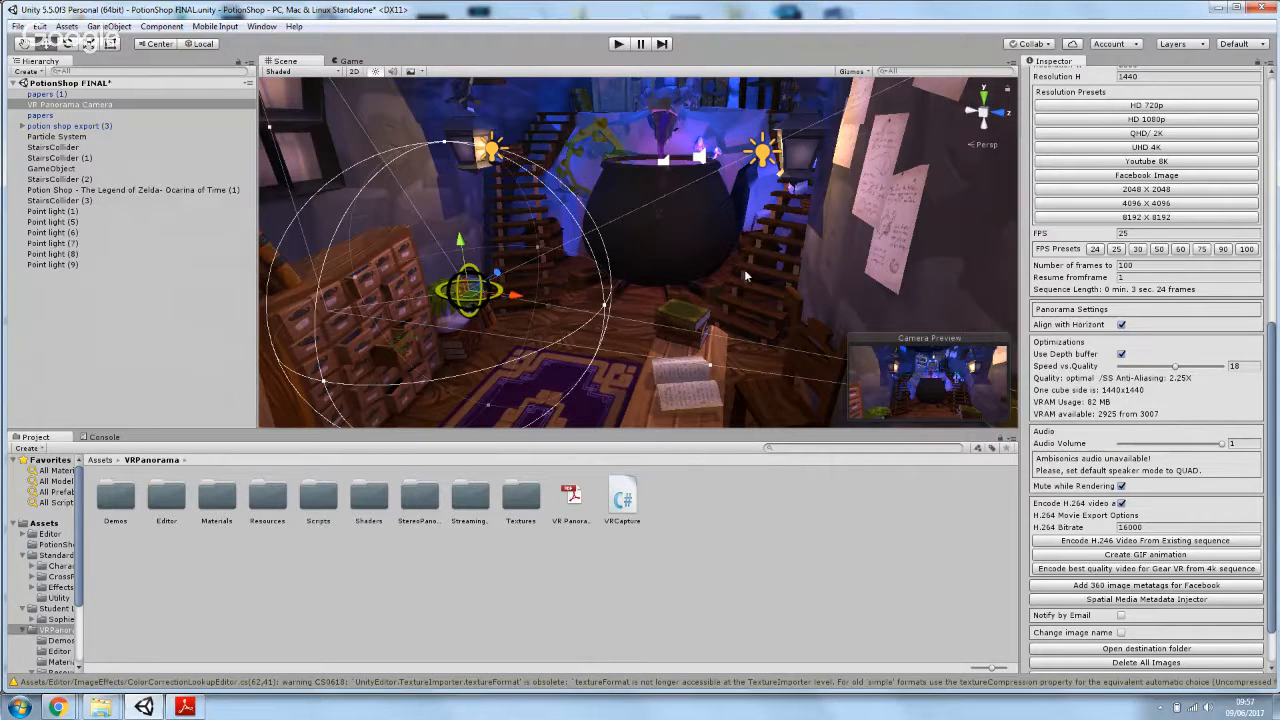
{"action": "double_click", "coordinate": [1124, 265]}
{"action": "type", "text": "100"}
{"action": "left_click", "coordinate": [1140, 265]}
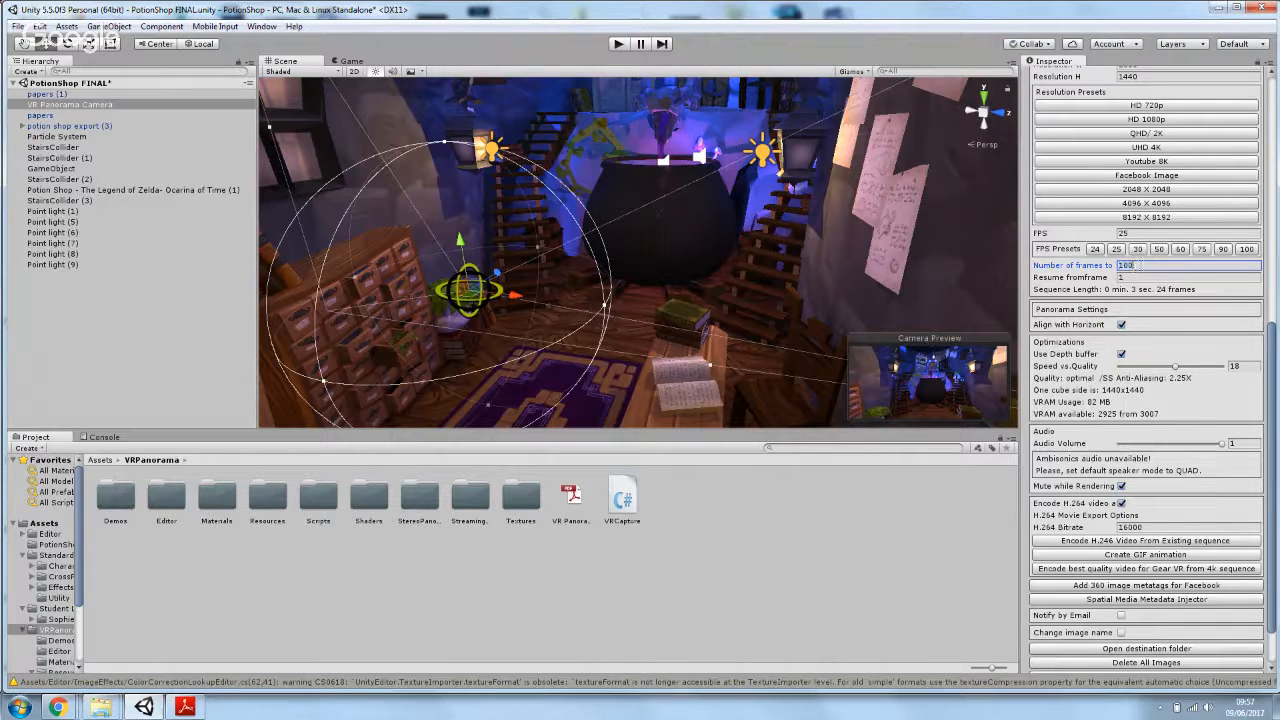
{"action": "type", "text": "0"}
{"action": "left_click", "coordinate": [1088, 271]}
{"action": "type", "text": "1500"}
- Review the remaining panorama, optimization, audio and H.264 export settings, keeping the audio volume at 1
{"action": "left_click_drag", "start_coordinate": [1270, 352], "coordinate": [1270, 321]}
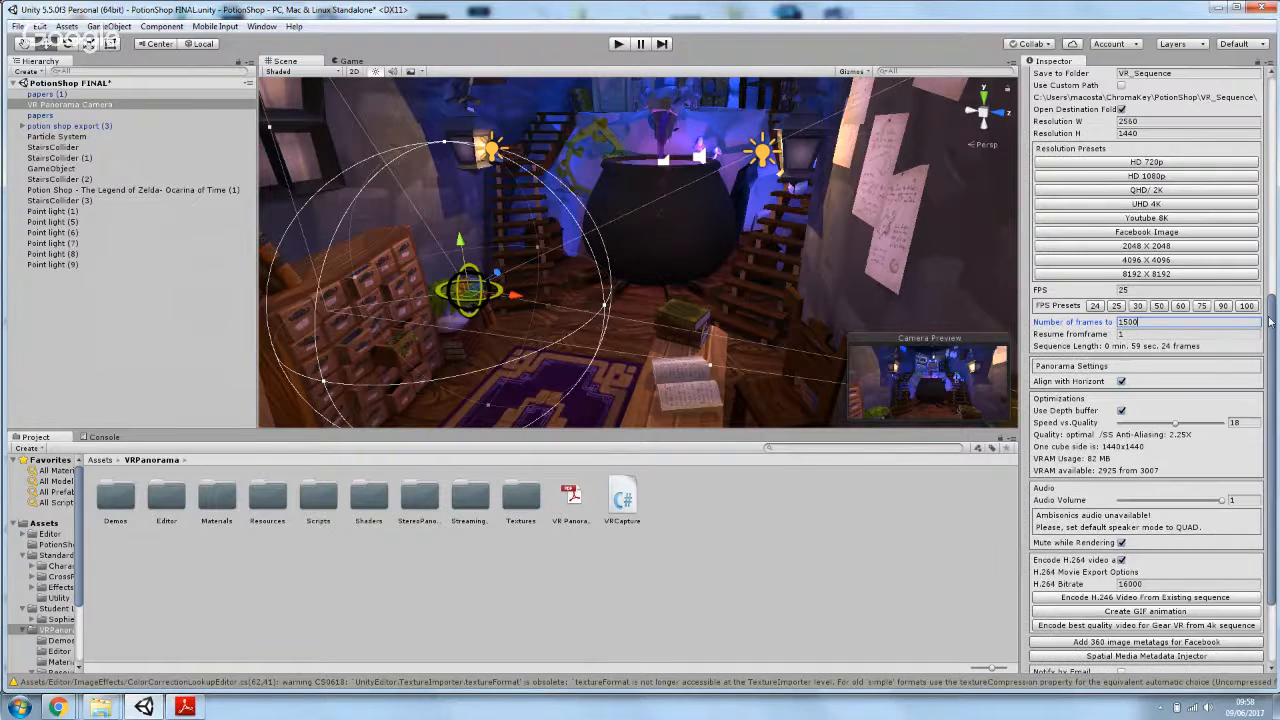
{"action": "scroll", "coordinate": [1105, 376], "scroll_direction": "down", "scroll_amount": 3}
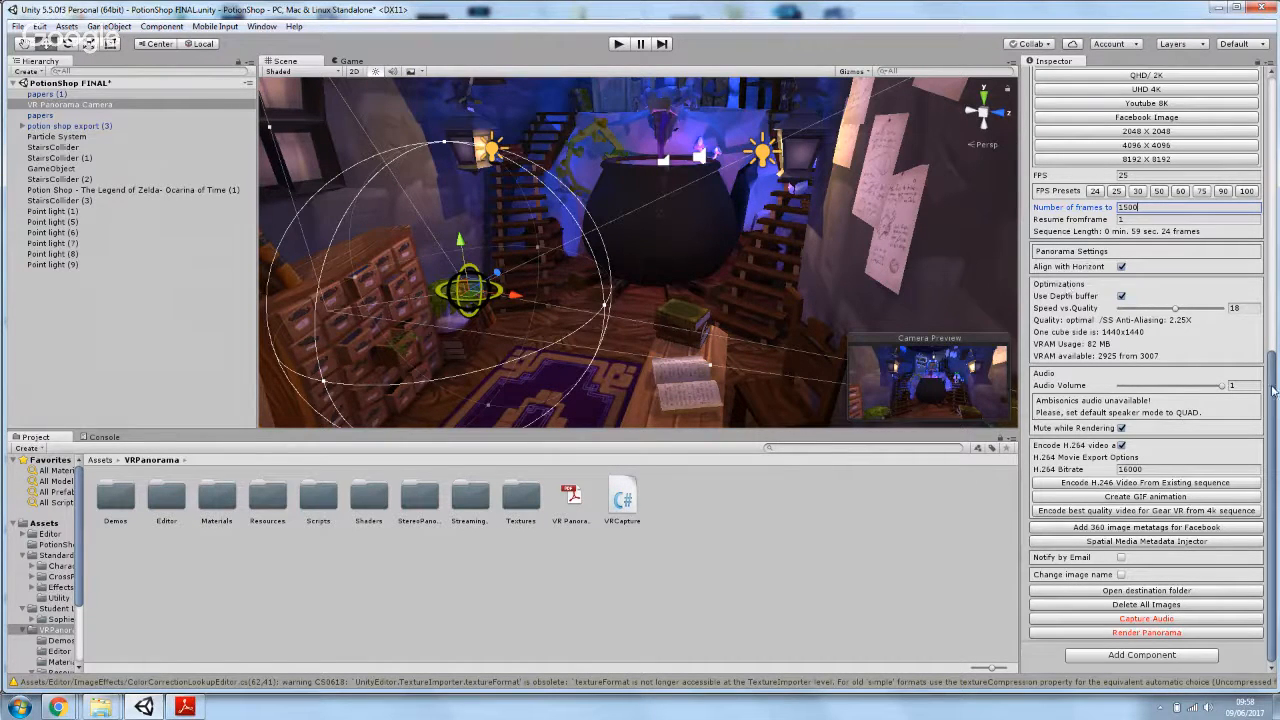
{"action": "scroll", "coordinate": [1273, 390], "scroll_direction": "up", "scroll_amount": 5}
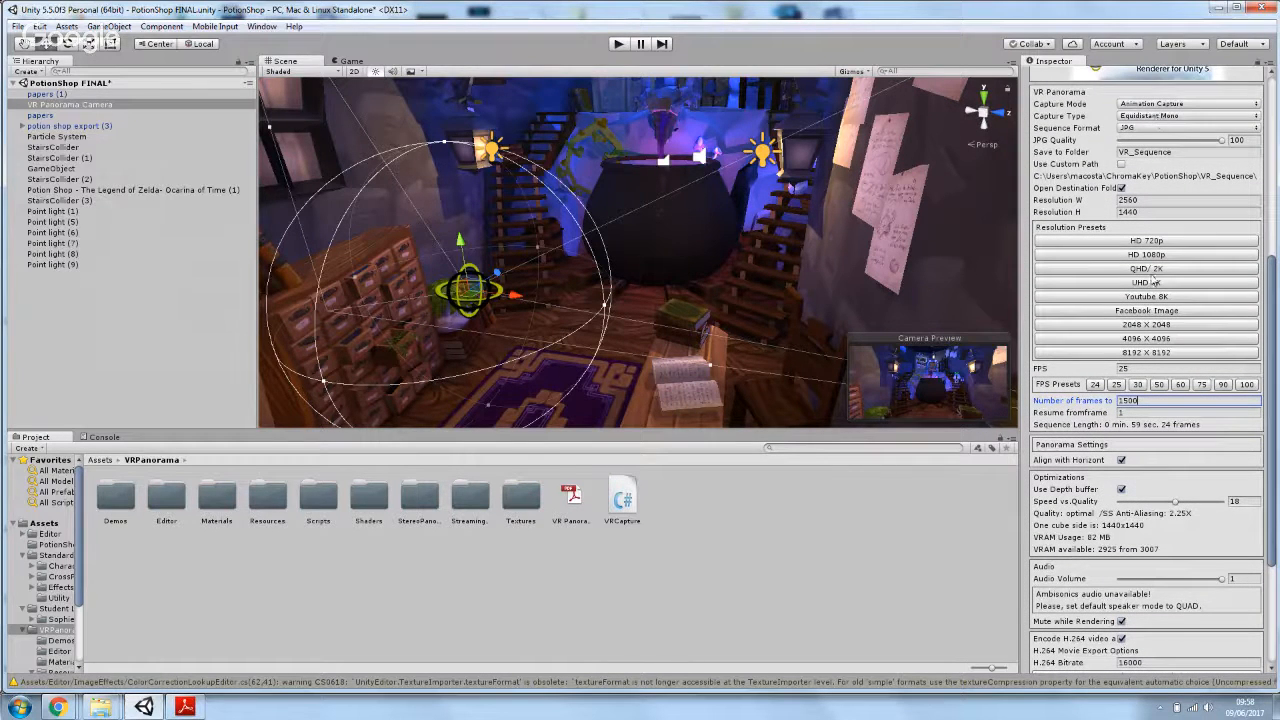
{"action": "scroll", "coordinate": [1268, 318], "scroll_direction": "down", "scroll_amount": 5}
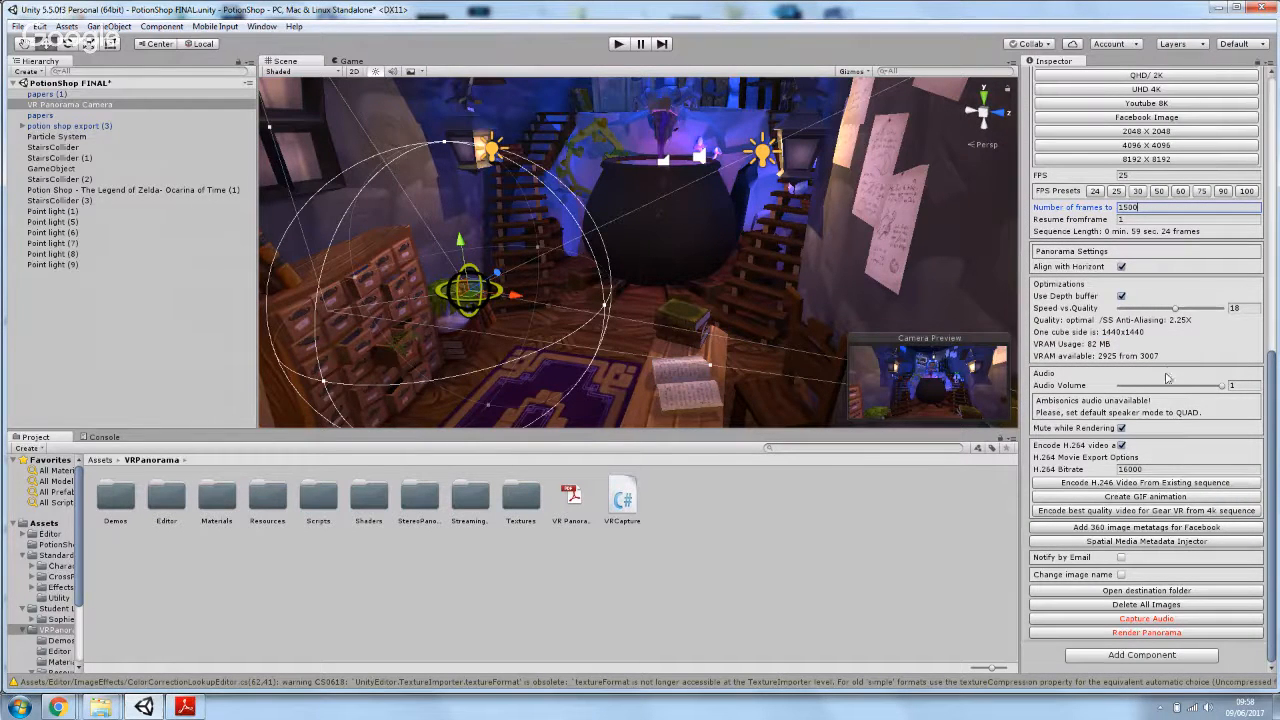
{"action": "mouse_move", "coordinate": [1222, 388]}
{"action": "left_mouse_down"}
{"action": "mouse_move", "coordinate": [1118, 389]}
{"action": "mouse_move", "coordinate": [1234, 388]}
{"action": "left_mouse_up"}
{"action": "type", "text": "1"}
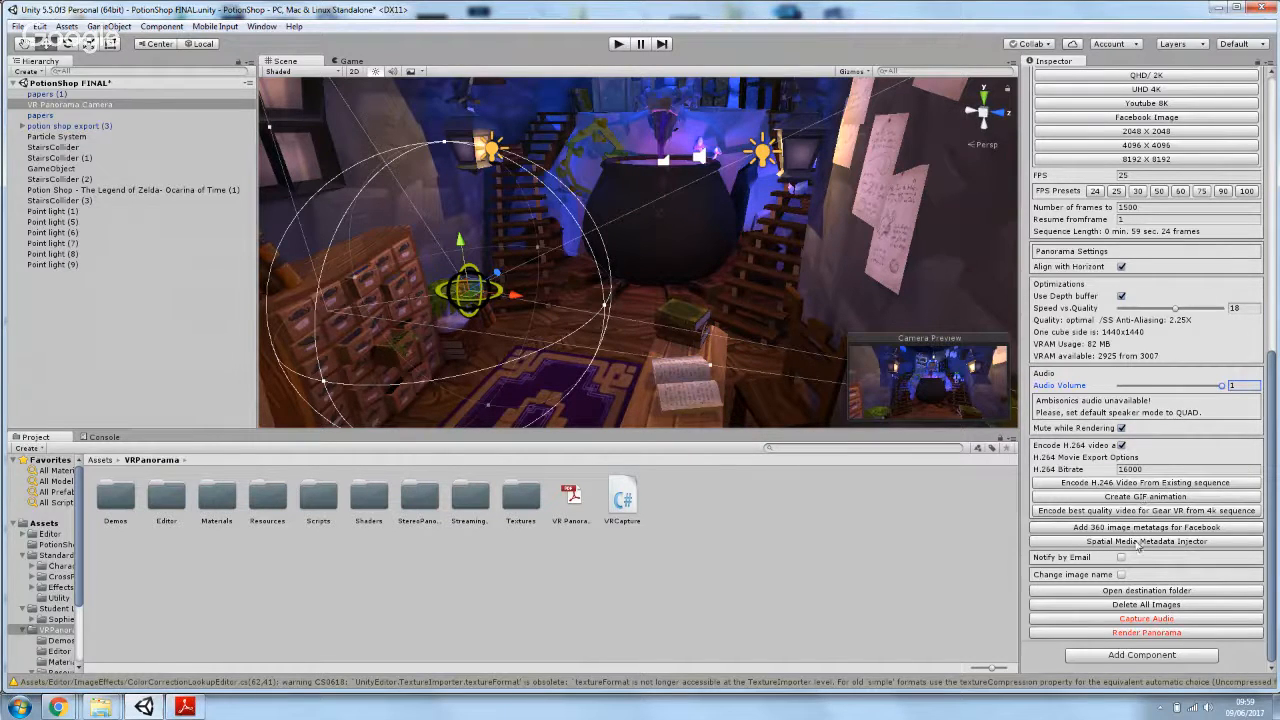
- Start rendering the 1500-frame panorama and abort the render
{"action": "left_click", "coordinate": [1150, 636]}
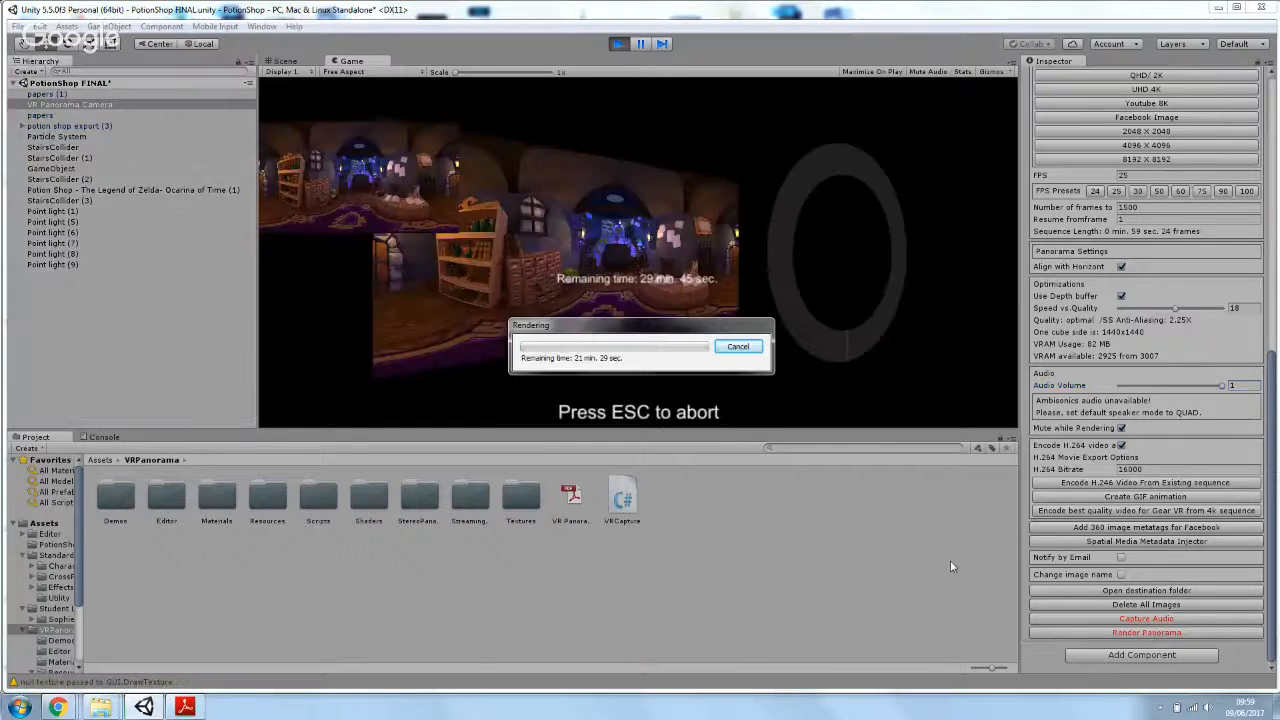
{"action": "key", "text": "Escape"}
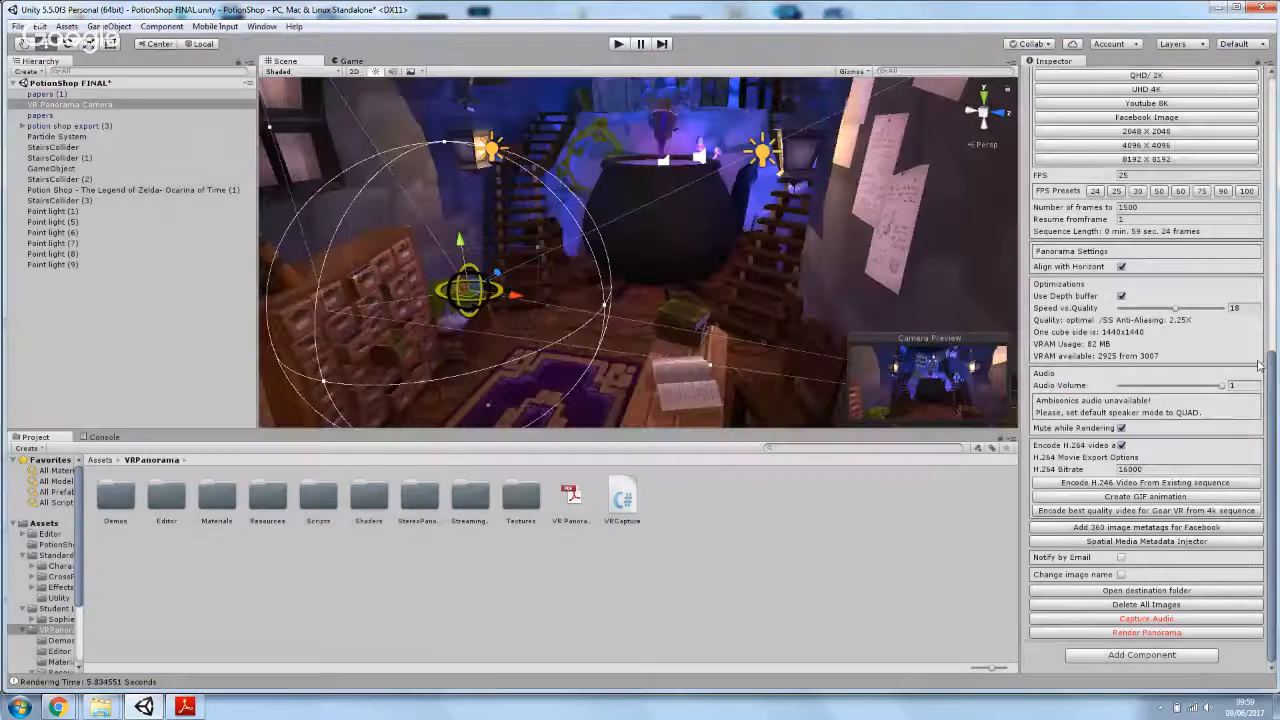
- Set the number of frames to capture to 500 and start rendering the panorama
{"action": "left_click", "coordinate": [1074, 206]}
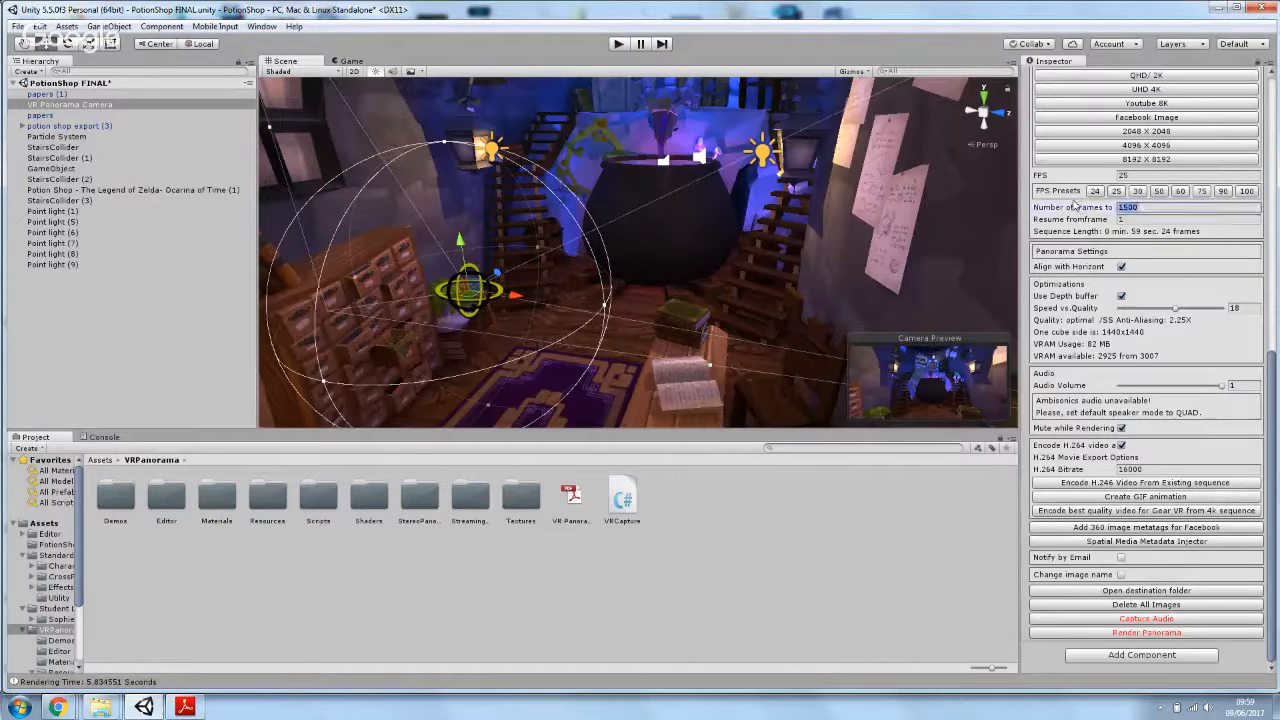
{"action": "type", "text": "500"}
{"action": "left_click", "coordinate": [1148, 633]}
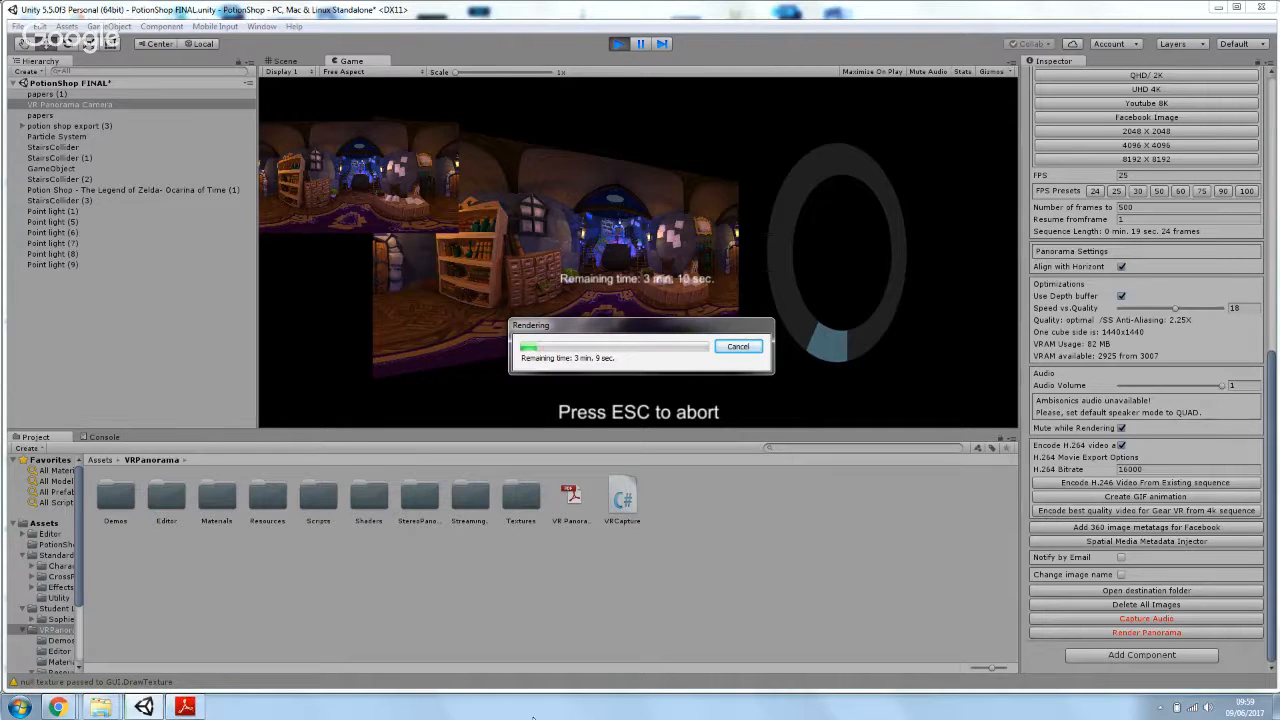
- Switch to the VR_Sequence folder in Windows Explorer and look through the rendered JPG frames and 360 videos
{"action": "mouse_move", "coordinate": [101, 707]}
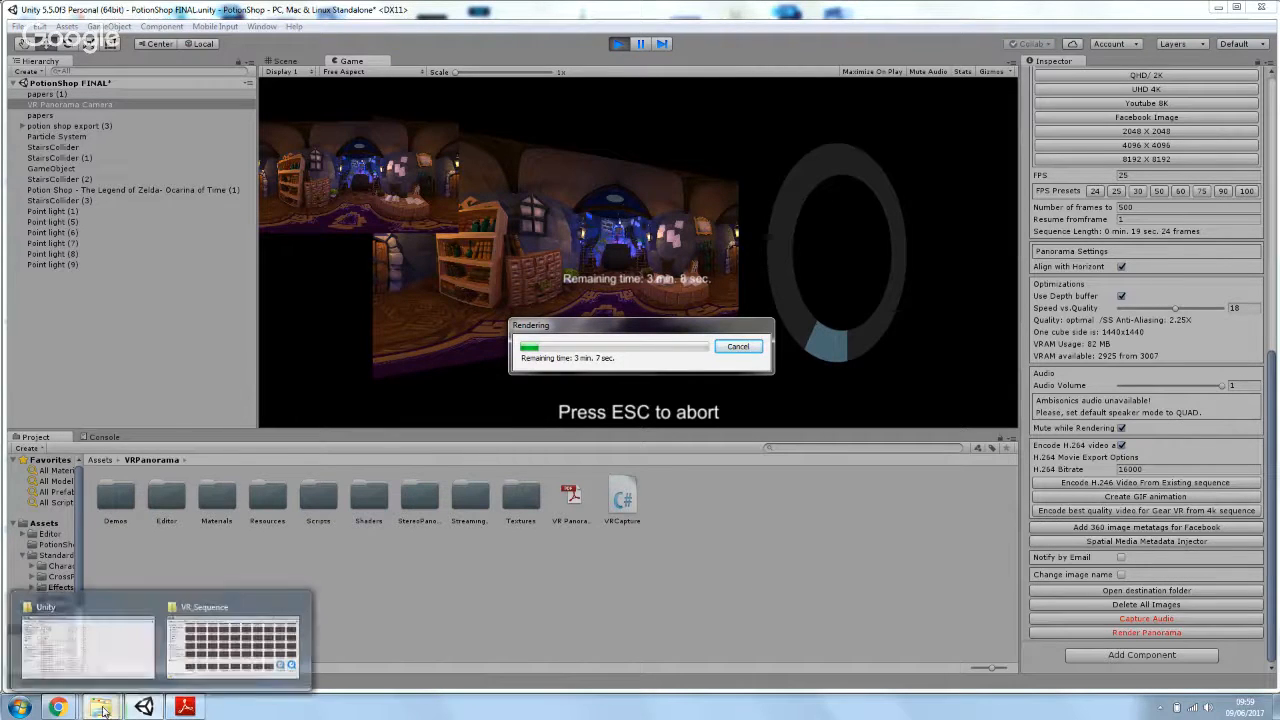
{"action": "left_click", "coordinate": [225, 606]}
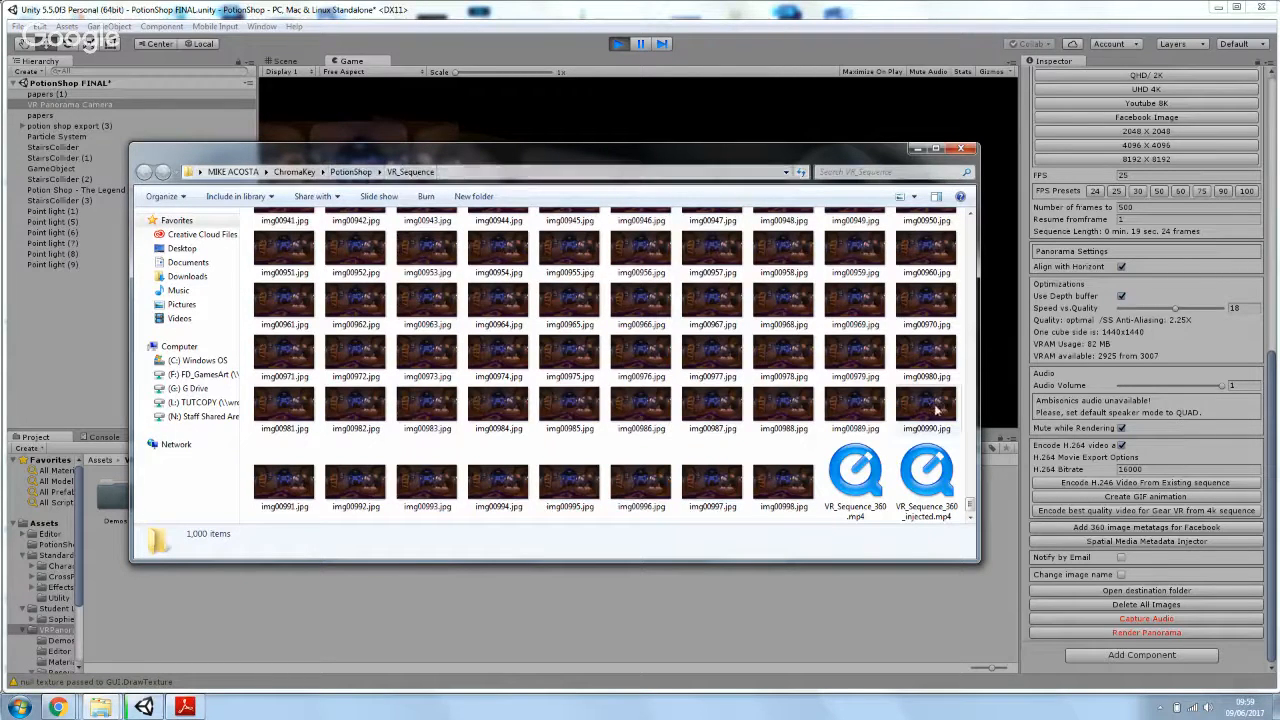
{"action": "left_click_drag", "start_coordinate": [969, 506], "coordinate": [968, 218]}
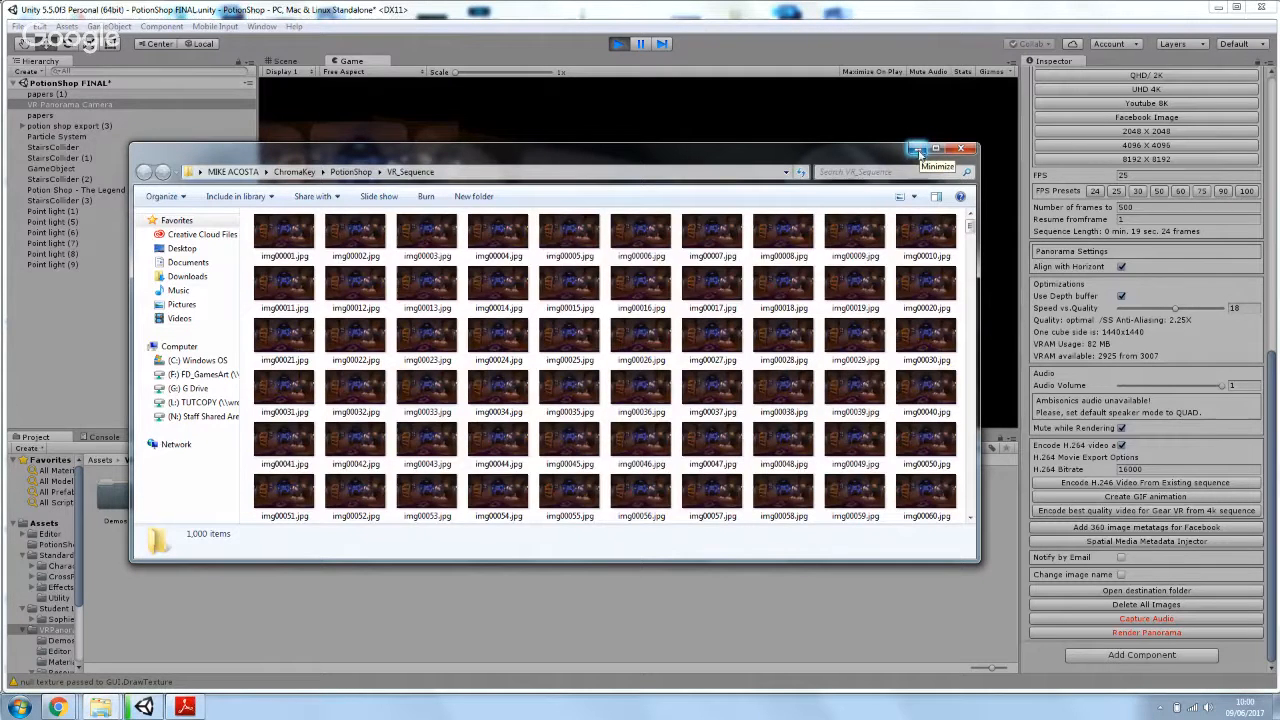
- Check the first frames in the VR_Sequence folder, return to Unity and monitor the panorama rendering progress
{"action": "mouse_move", "coordinate": [970, 226]}
{"action": "left_mouse_down"}
{"action": "mouse_move", "coordinate": [955, 396]}
{"action": "mouse_move", "coordinate": [969, 230]}
{"action": "left_mouse_up"}
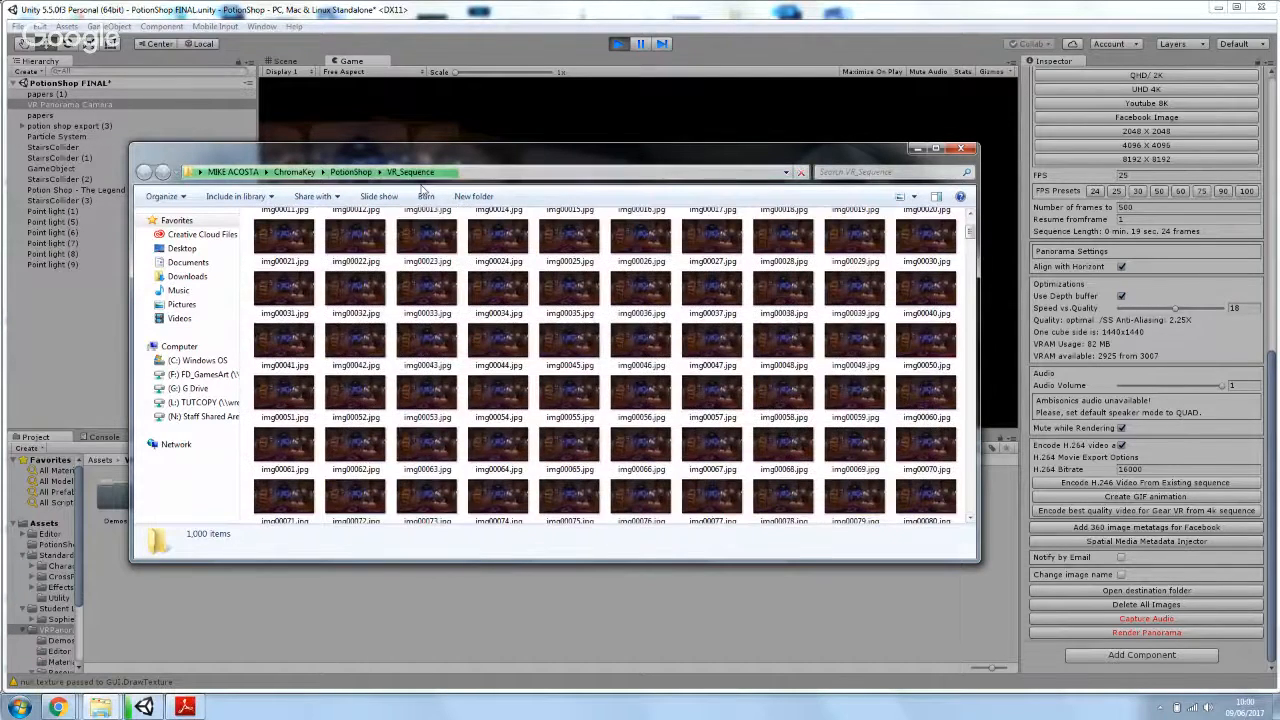
{"action": "left_click", "coordinate": [351, 172]}
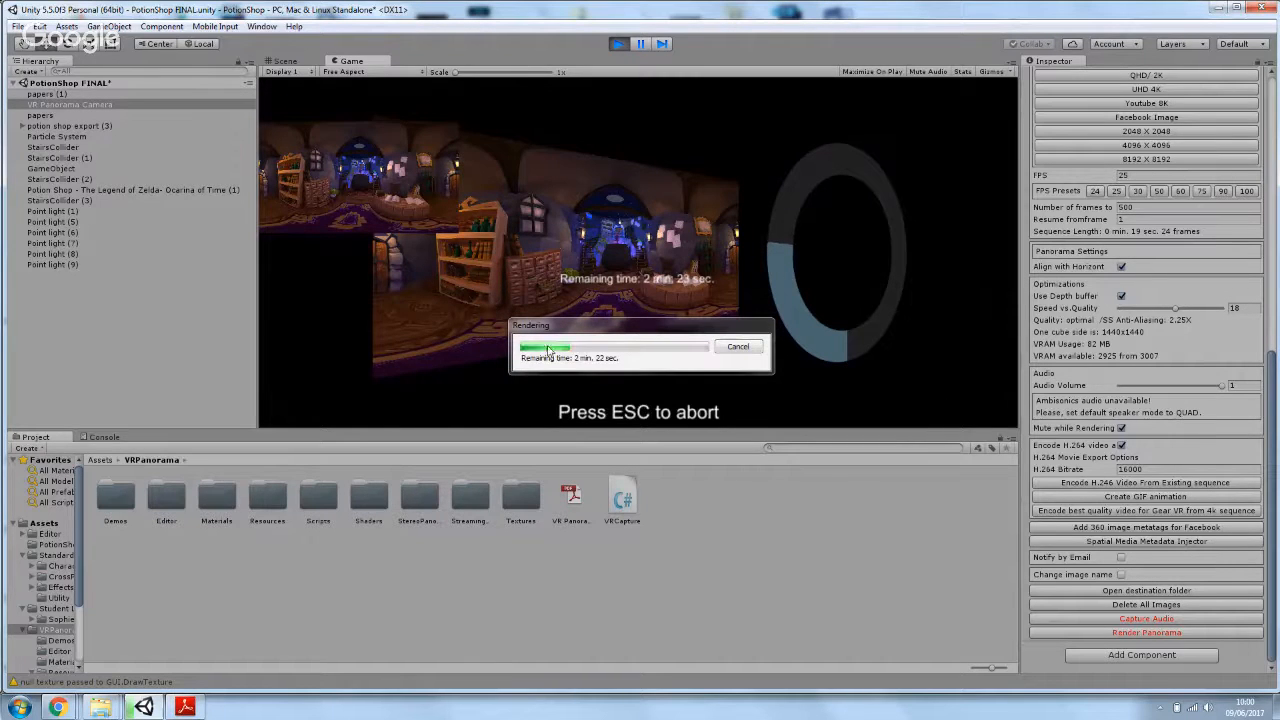
{"action": "left_click_drag", "start_coordinate": [614, 331], "coordinate": [806, 490]}
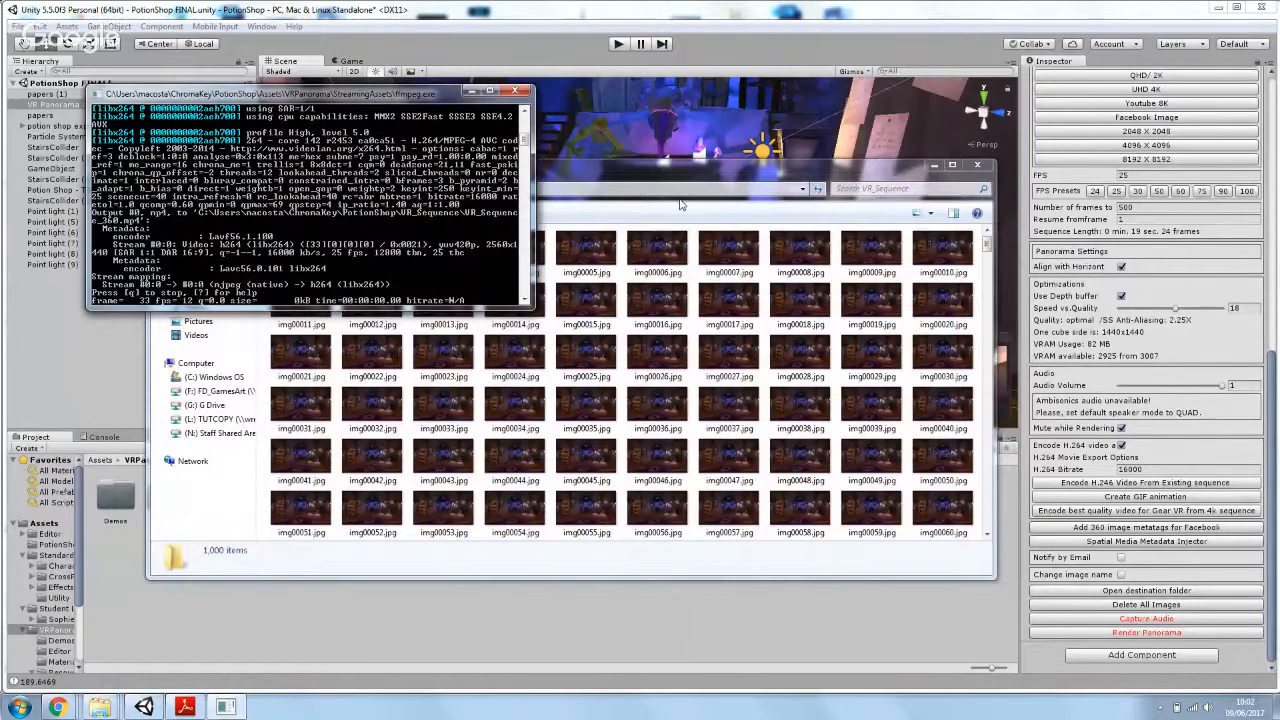
- Place the VR_Sequence folder beside the ffmpeg encoding window and look through the image sequence, including img00500.jpg, up to the 360 videos
{"action": "left_click_drag", "start_coordinate": [679, 204], "coordinate": [944, 195]}
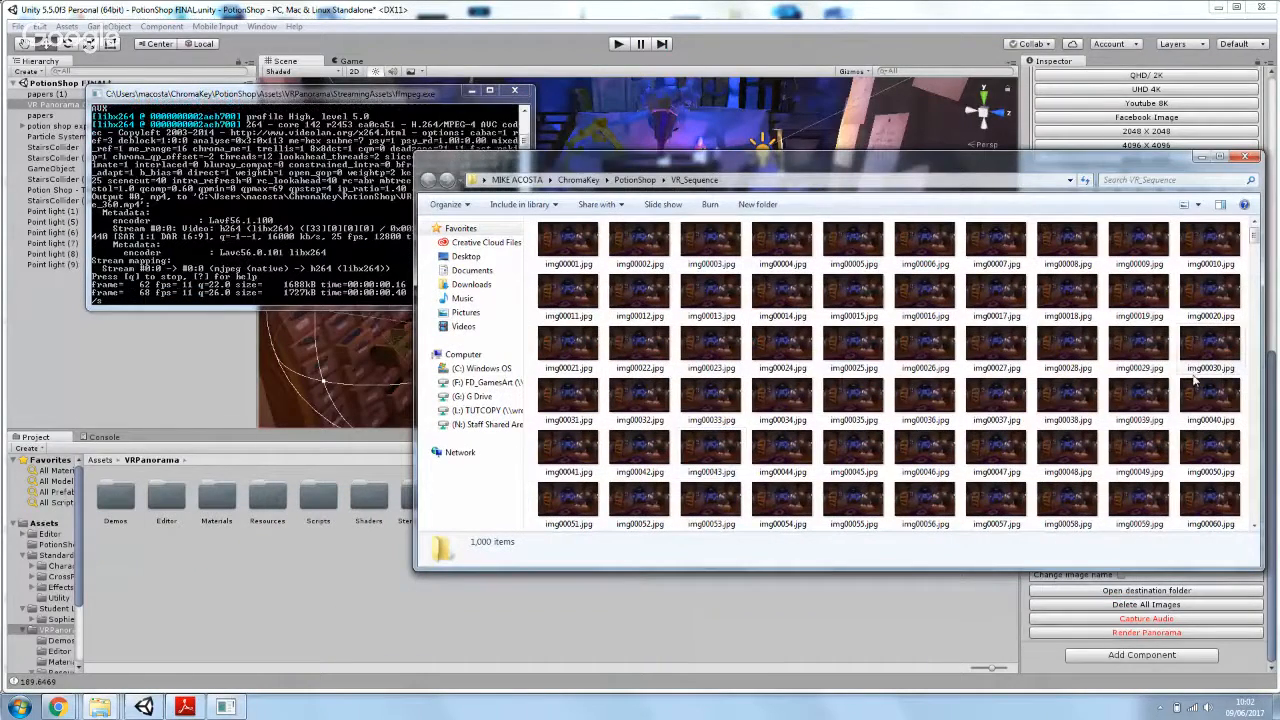
{"action": "left_click", "coordinate": [1254, 256]}
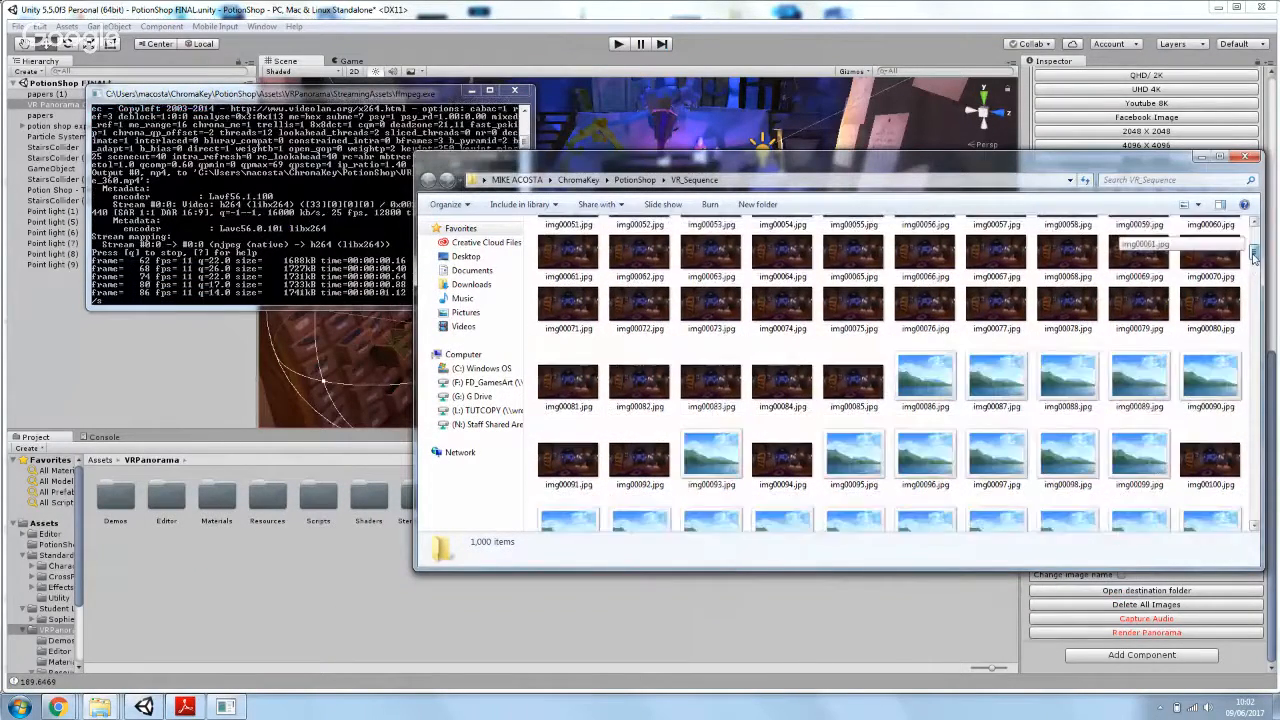
{"action": "left_click_drag", "start_coordinate": [1254, 256], "coordinate": [1254, 381]}
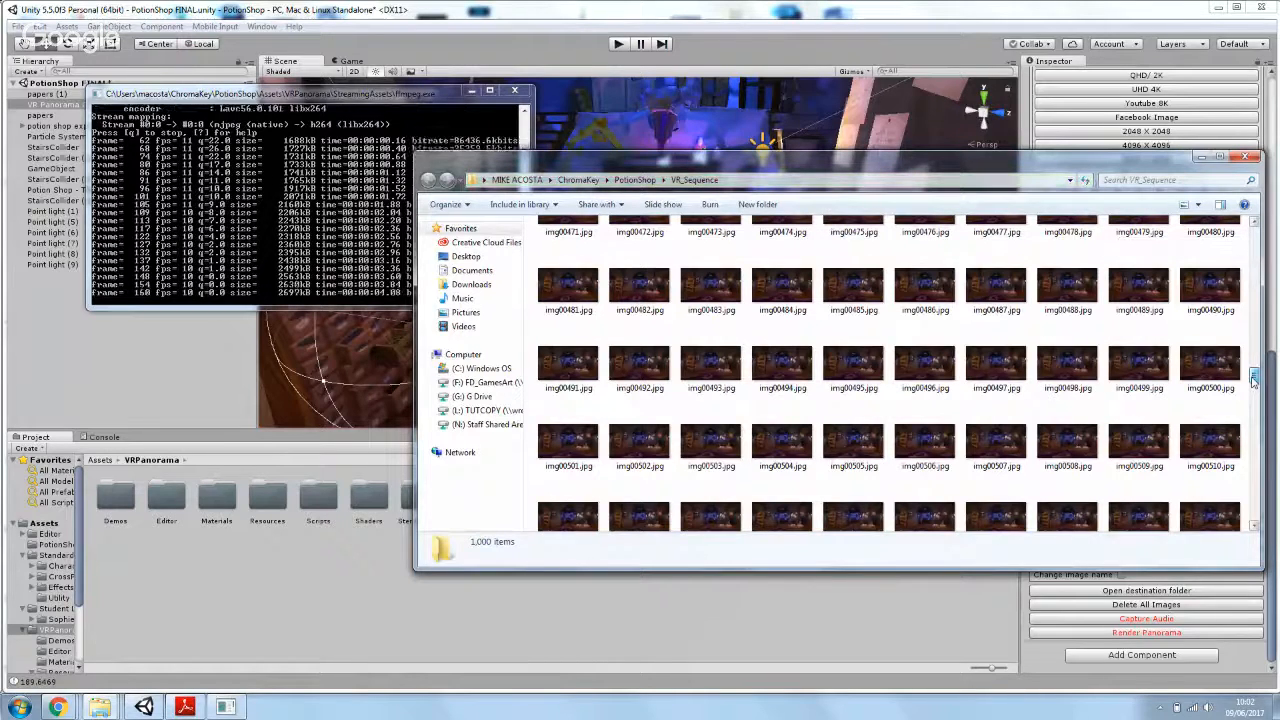
{"action": "left_click", "coordinate": [1238, 380]}
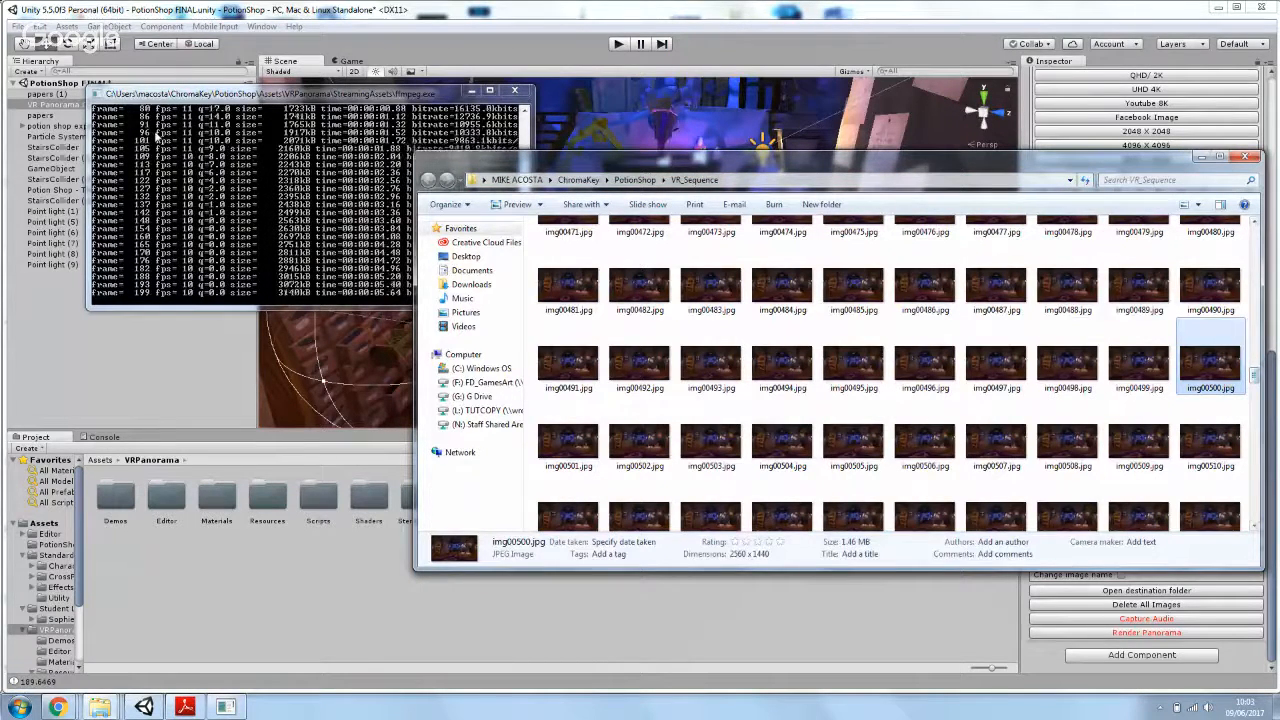
{"action": "left_click", "coordinate": [332, 95]}
{"action": "left_click_drag", "start_coordinate": [332, 95], "coordinate": [286, 22]}
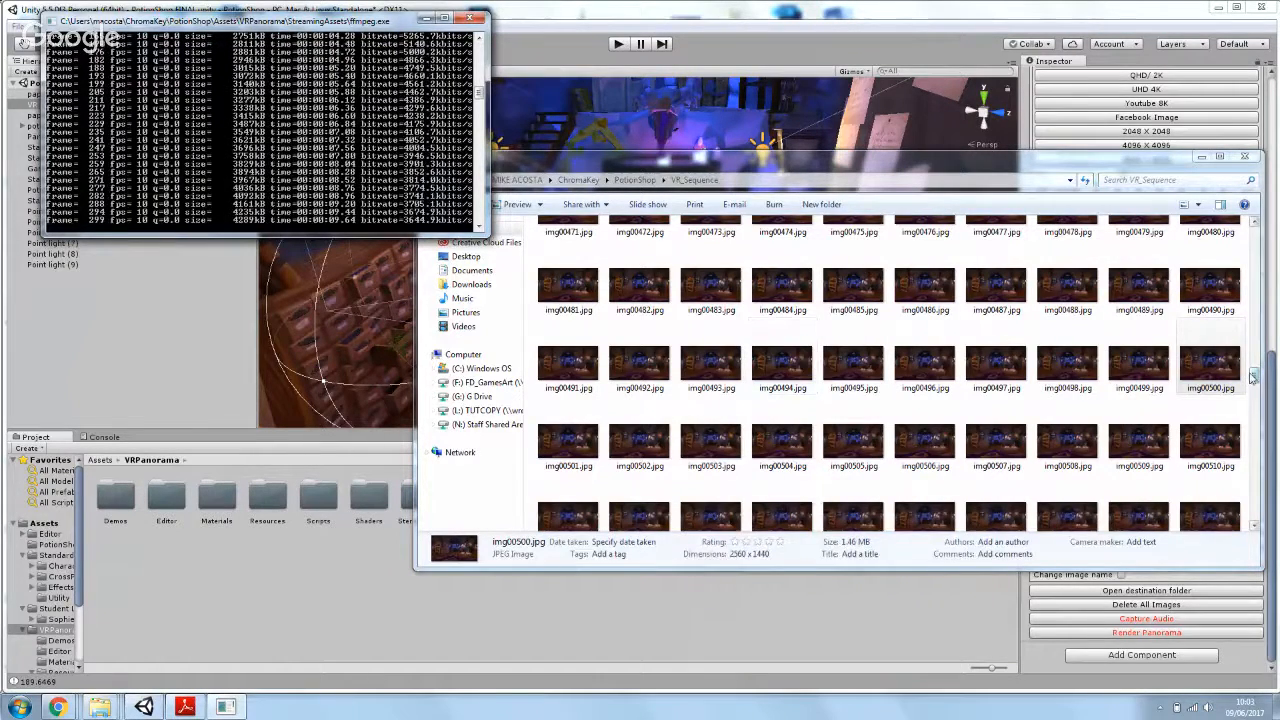
{"action": "left_click_drag", "start_coordinate": [1254, 375], "coordinate": [1254, 515]}
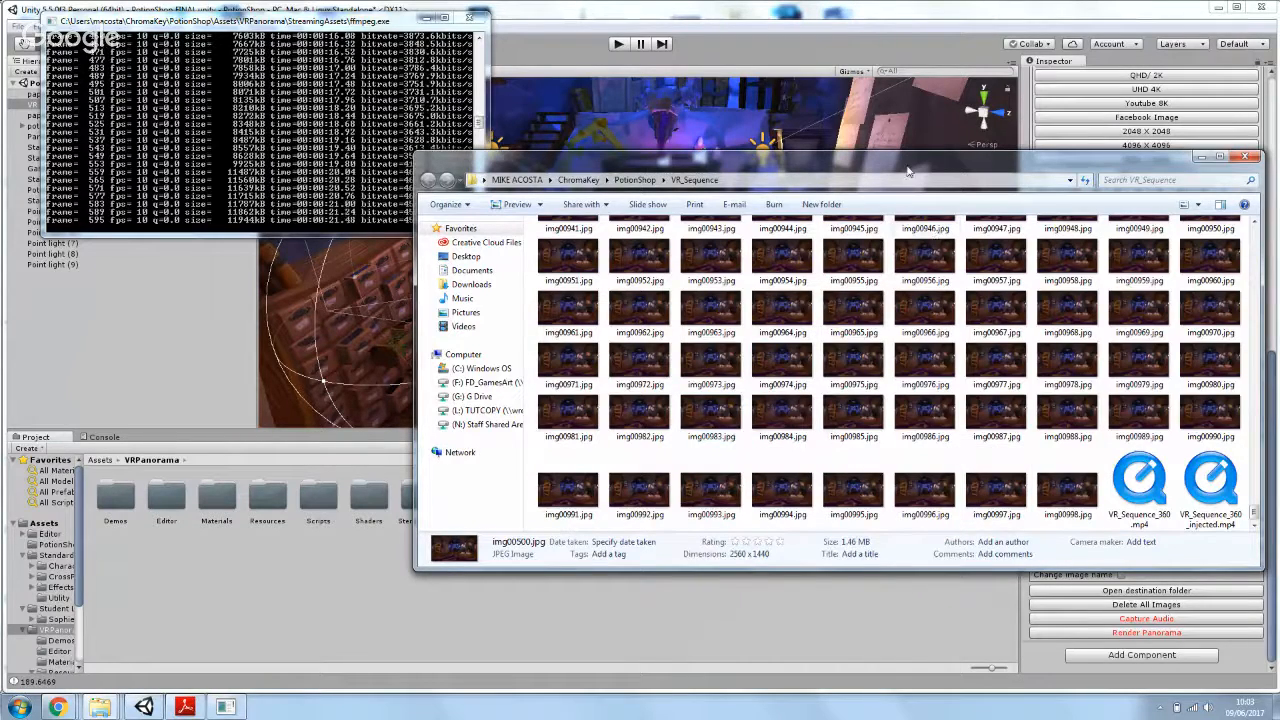
{"action": "left_click_drag", "start_coordinate": [908, 172], "coordinate": [537, 263]}
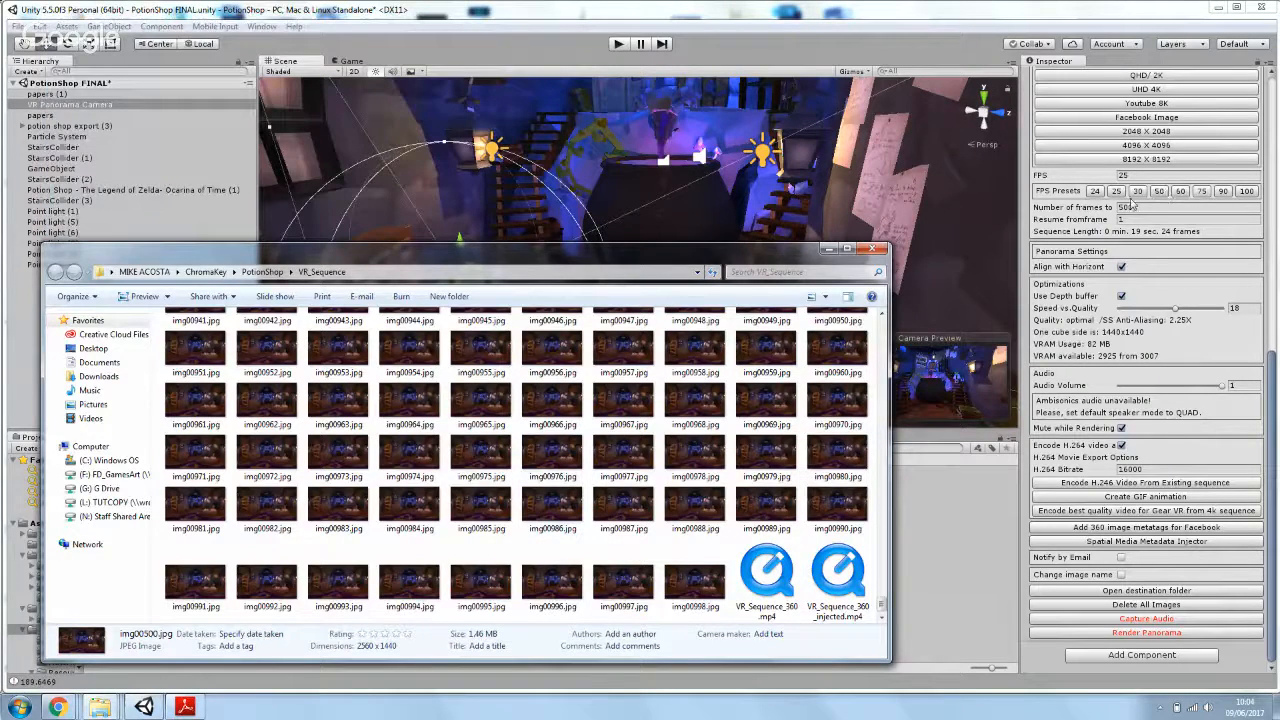
- Delete the old VR_Sequence_360_injected.mp4 file from the VR_Sequence folder
{"action": "left_click", "coordinate": [642, 518]}
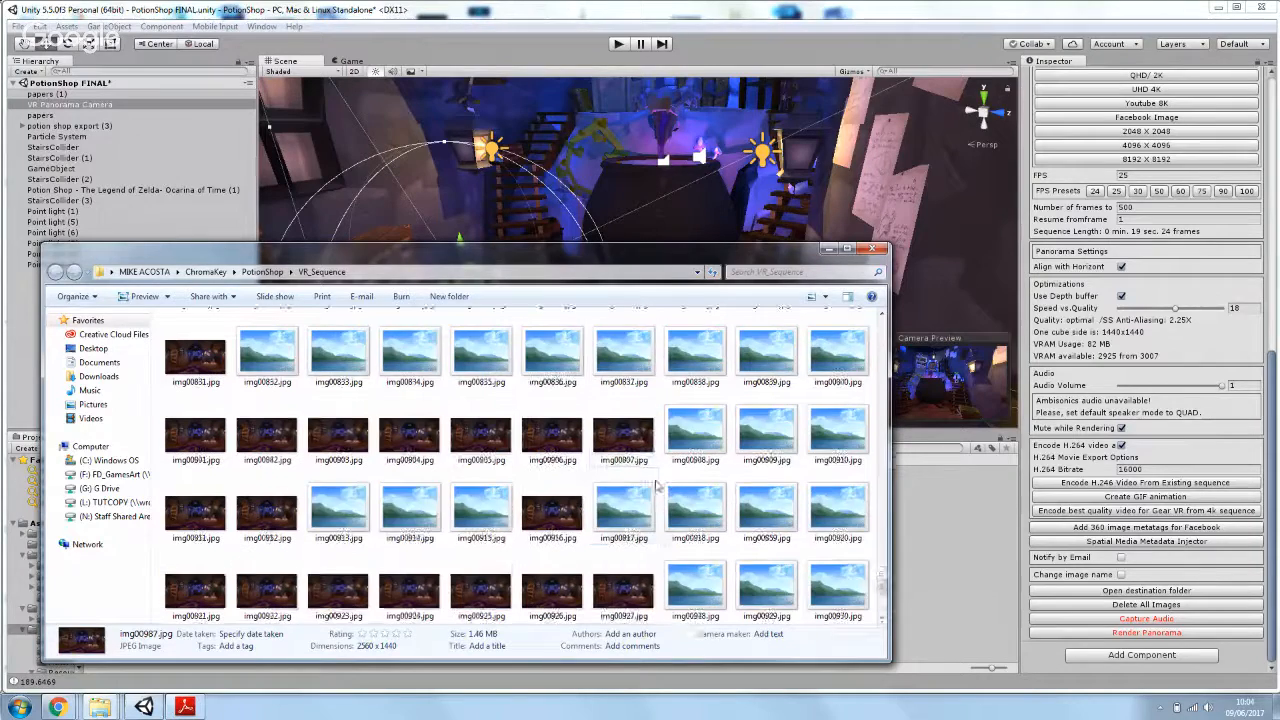
{"action": "left_click", "coordinate": [864, 580]}
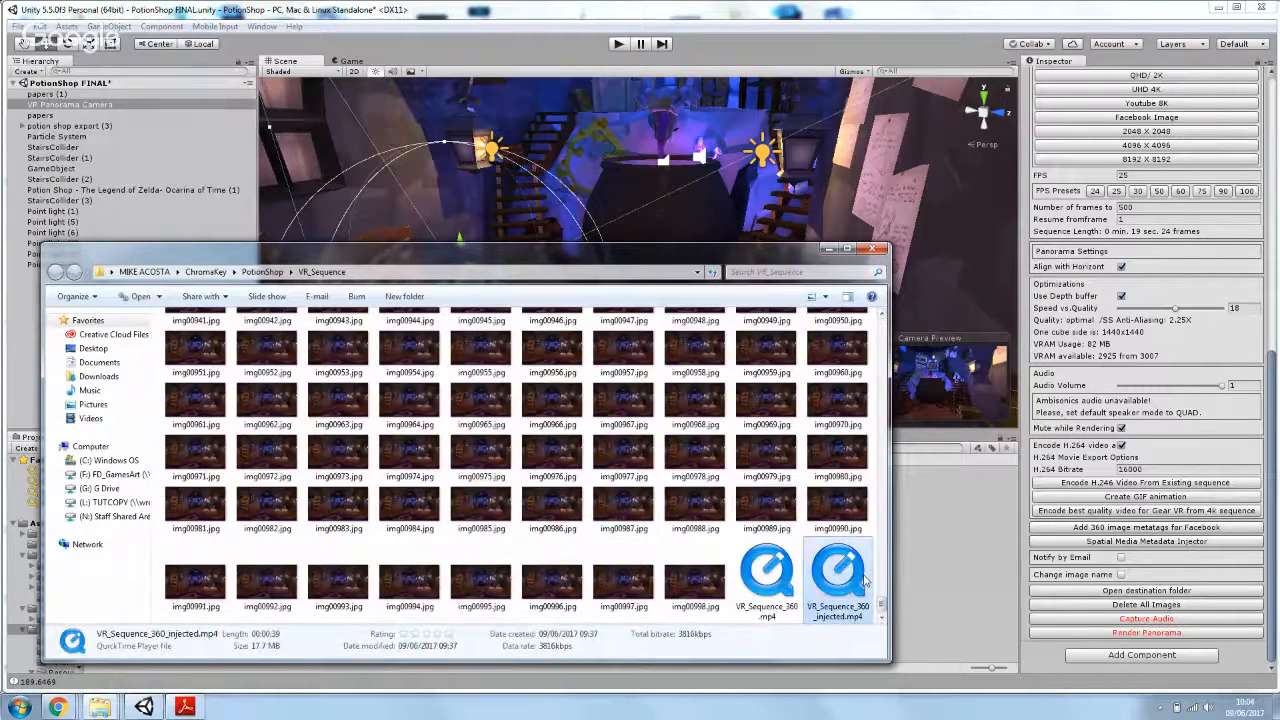
{"action": "key", "text": "Delete"}
{"action": "key", "text": "Return"}
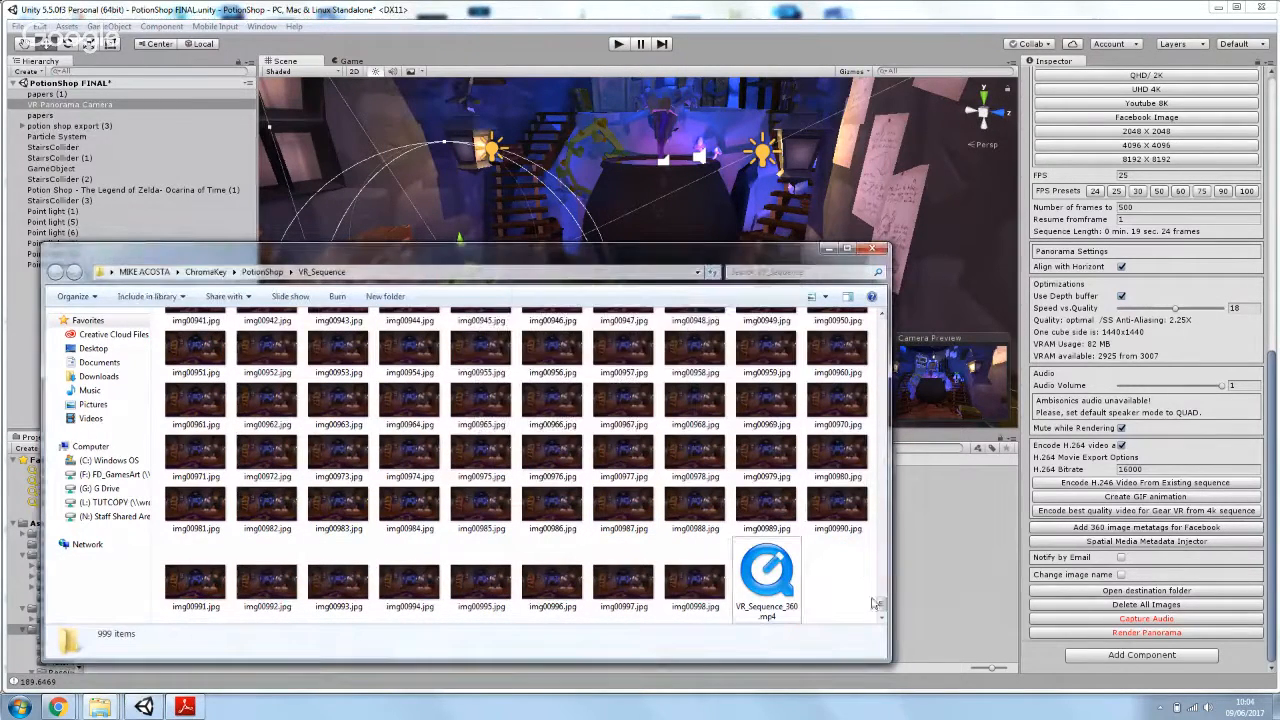
- Look through the last rendered frames, check the details of VR_Sequence_360.mp4, and return to Unity
{"action": "left_click_drag", "start_coordinate": [881, 605], "coordinate": [882, 575]}
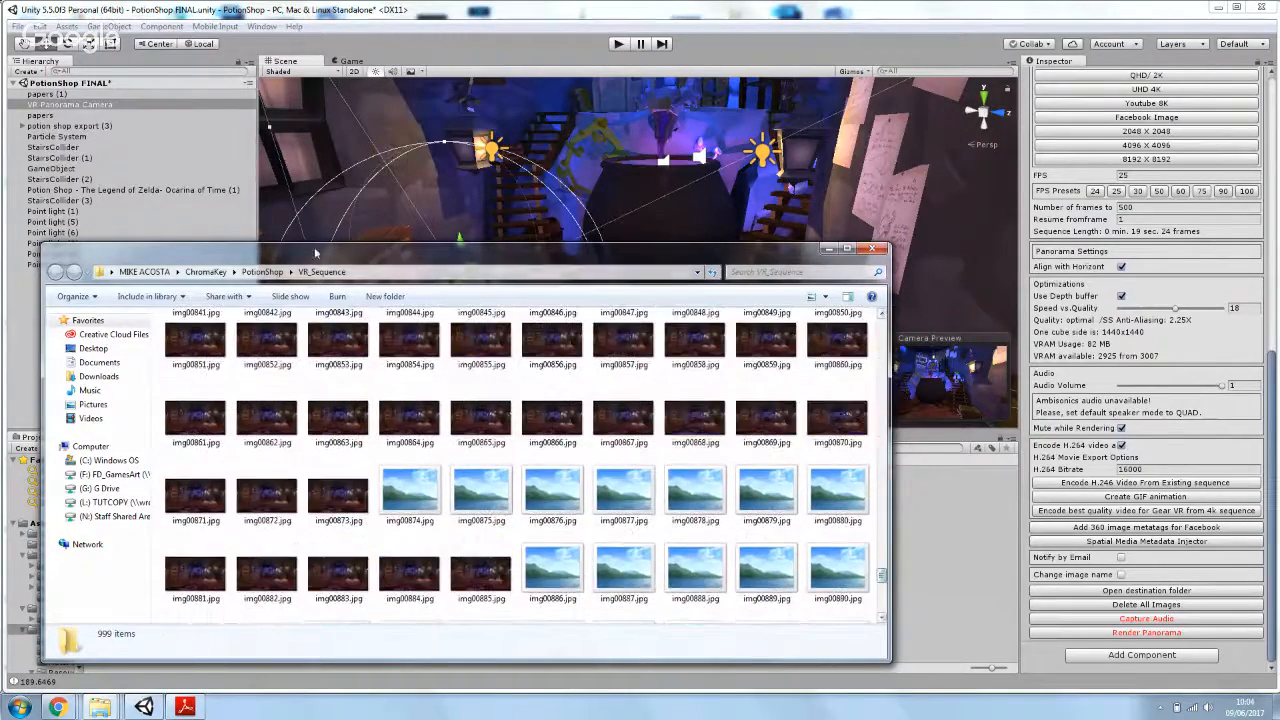
{"action": "left_click", "coordinate": [881, 590]}
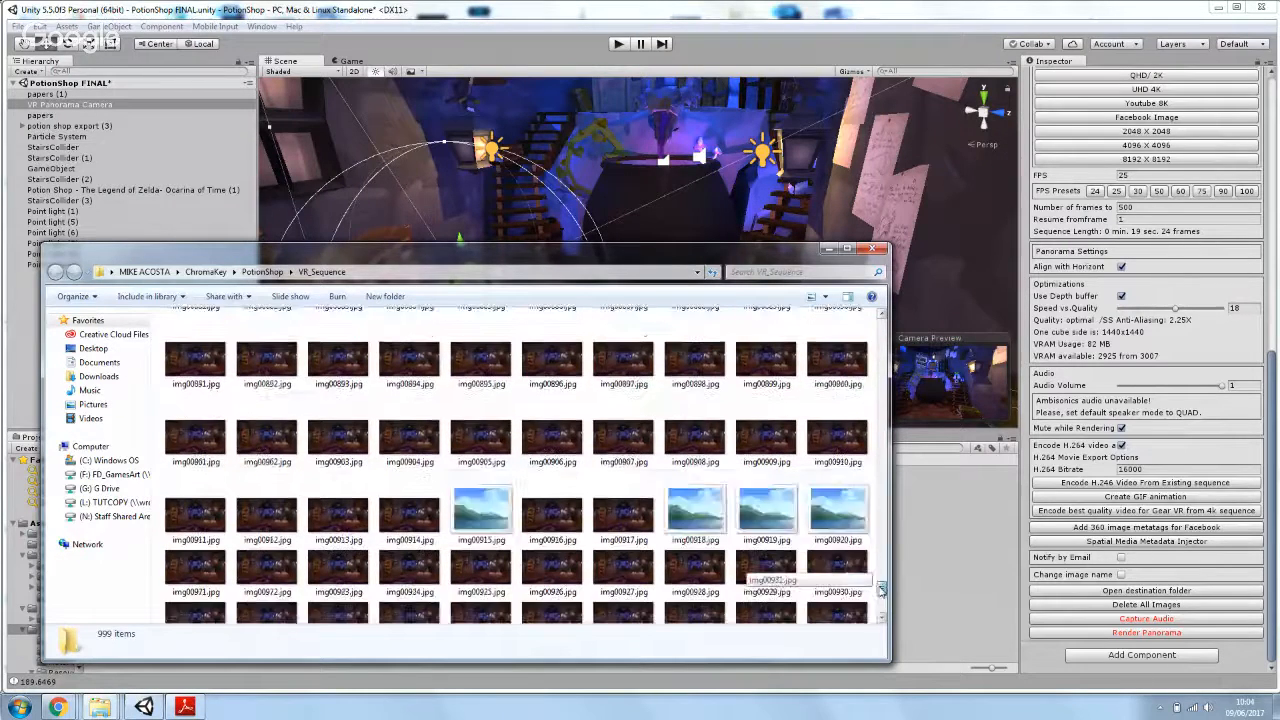
{"action": "left_click", "coordinate": [881, 590]}
{"action": "left_click", "coordinate": [766, 578]}
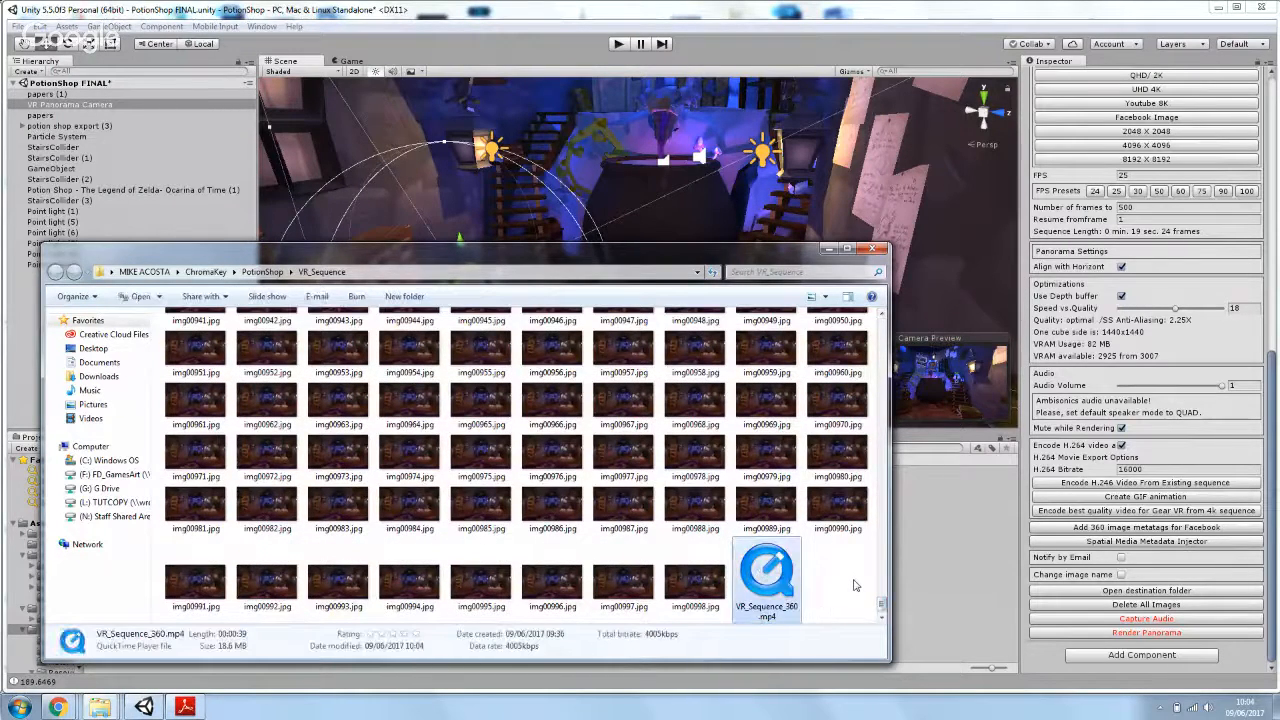
{"action": "left_click", "coordinate": [826, 248]}
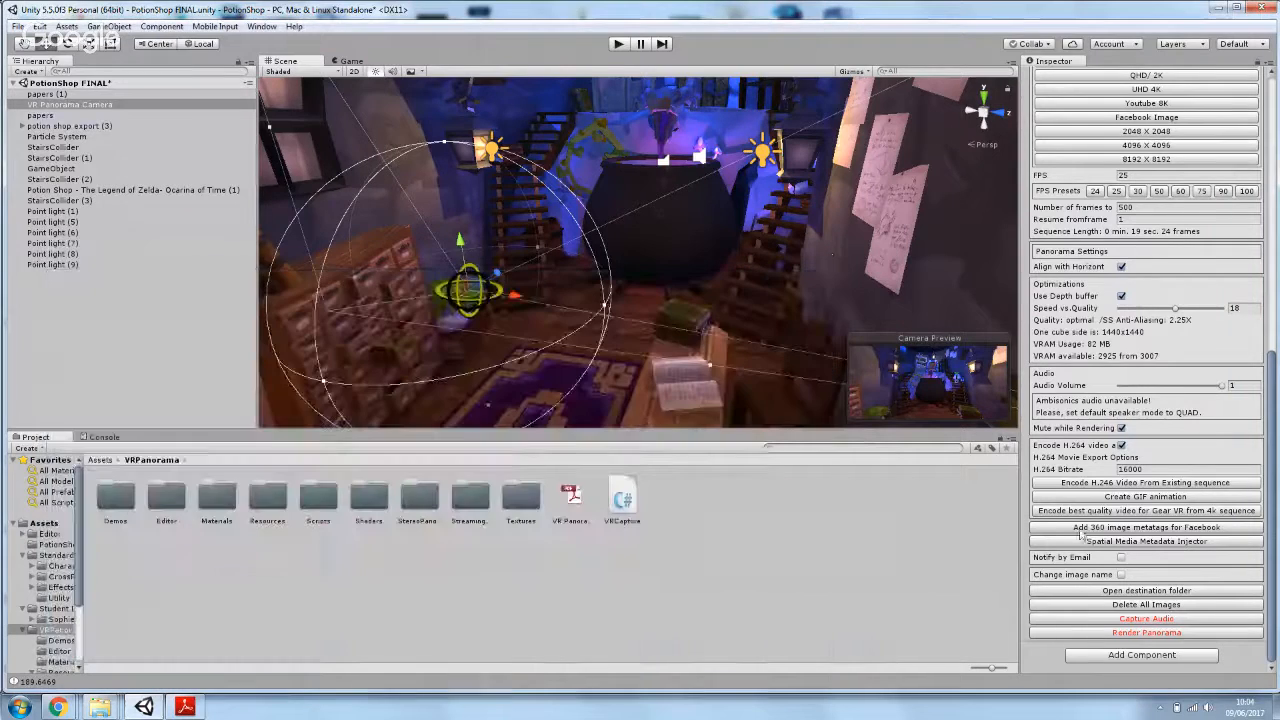
{"action": "left_click_drag", "start_coordinate": [1271, 420], "coordinate": [1279, 442]}
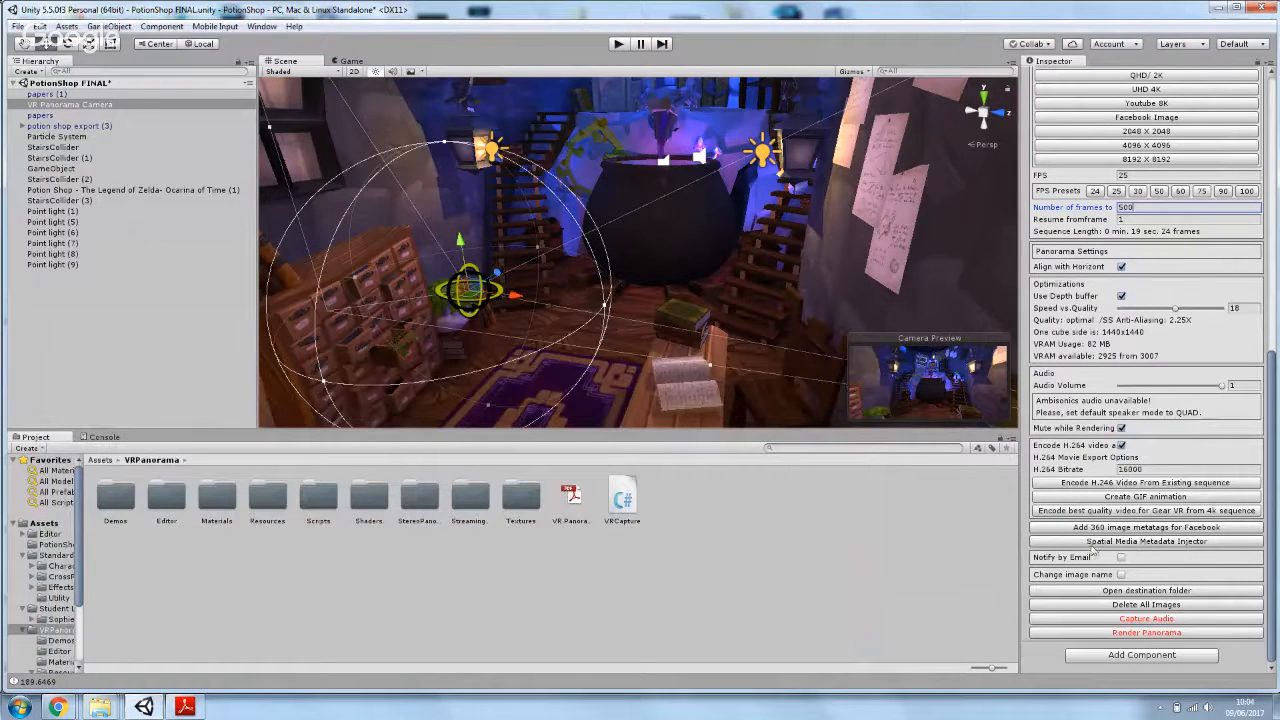
{"action": "left_click", "coordinate": [1163, 542]}
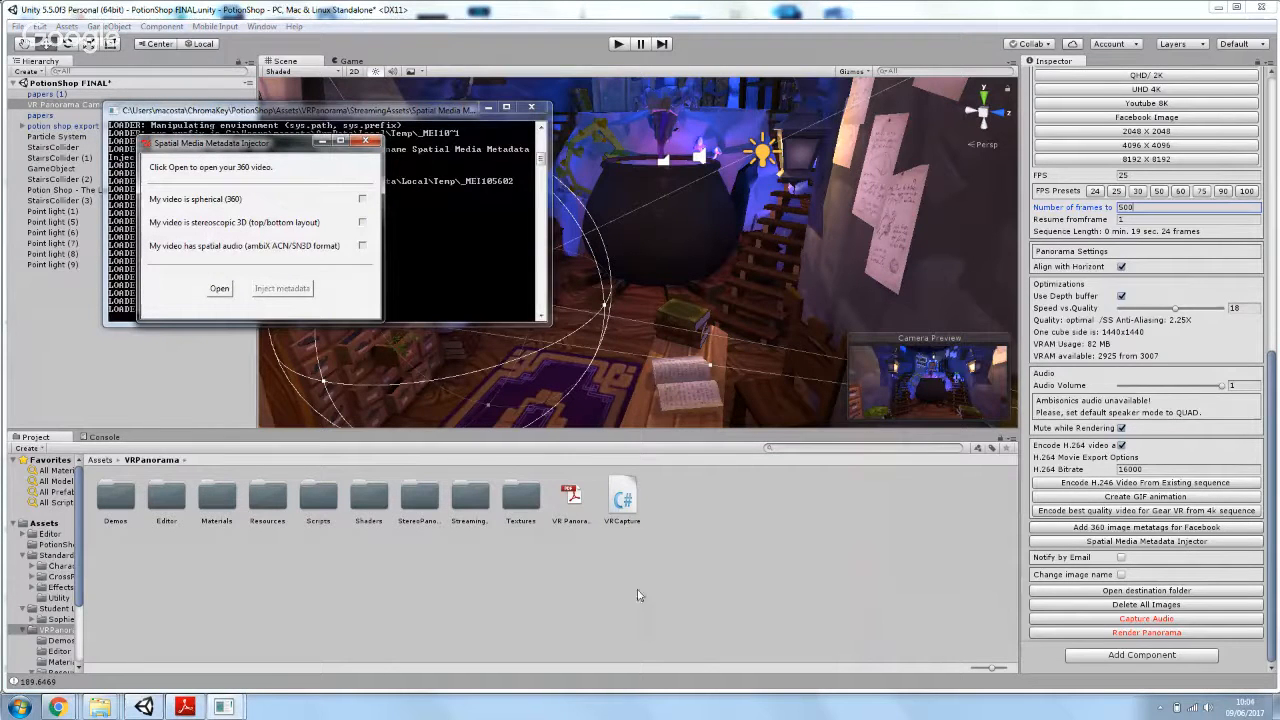
{"action": "mouse_move", "coordinate": [100, 707]}
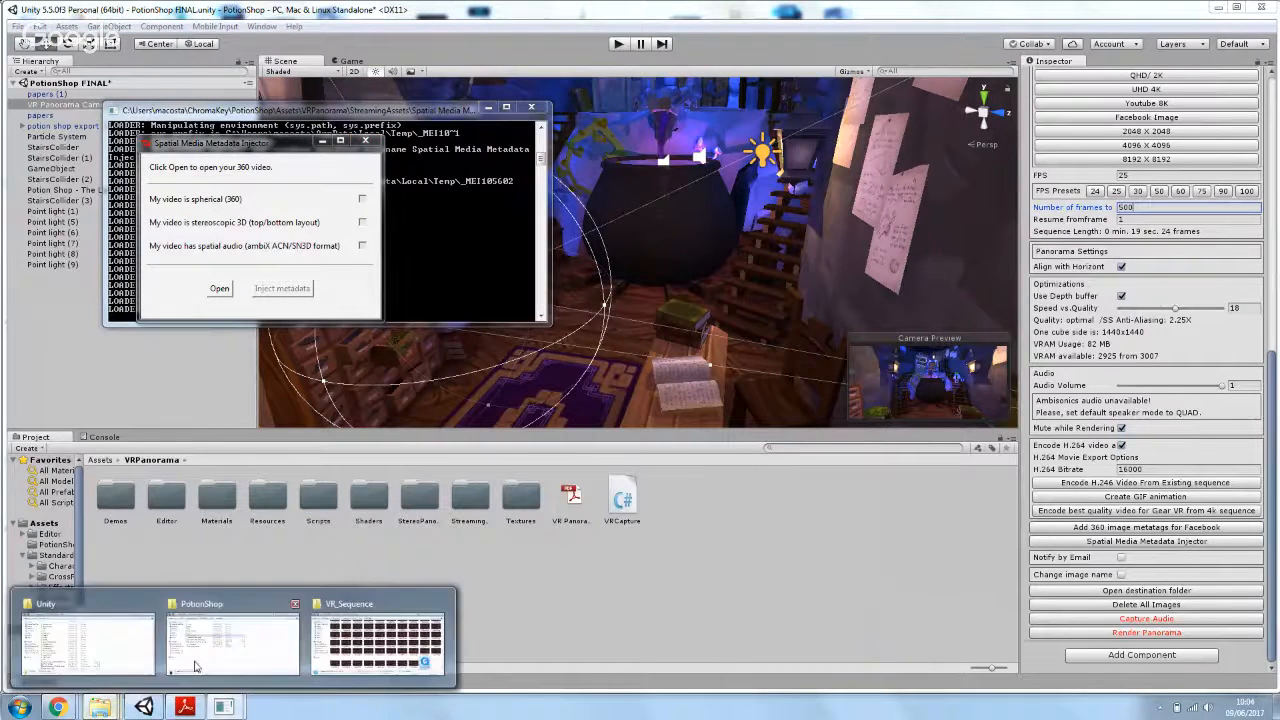
{"action": "left_click", "coordinate": [382, 640]}
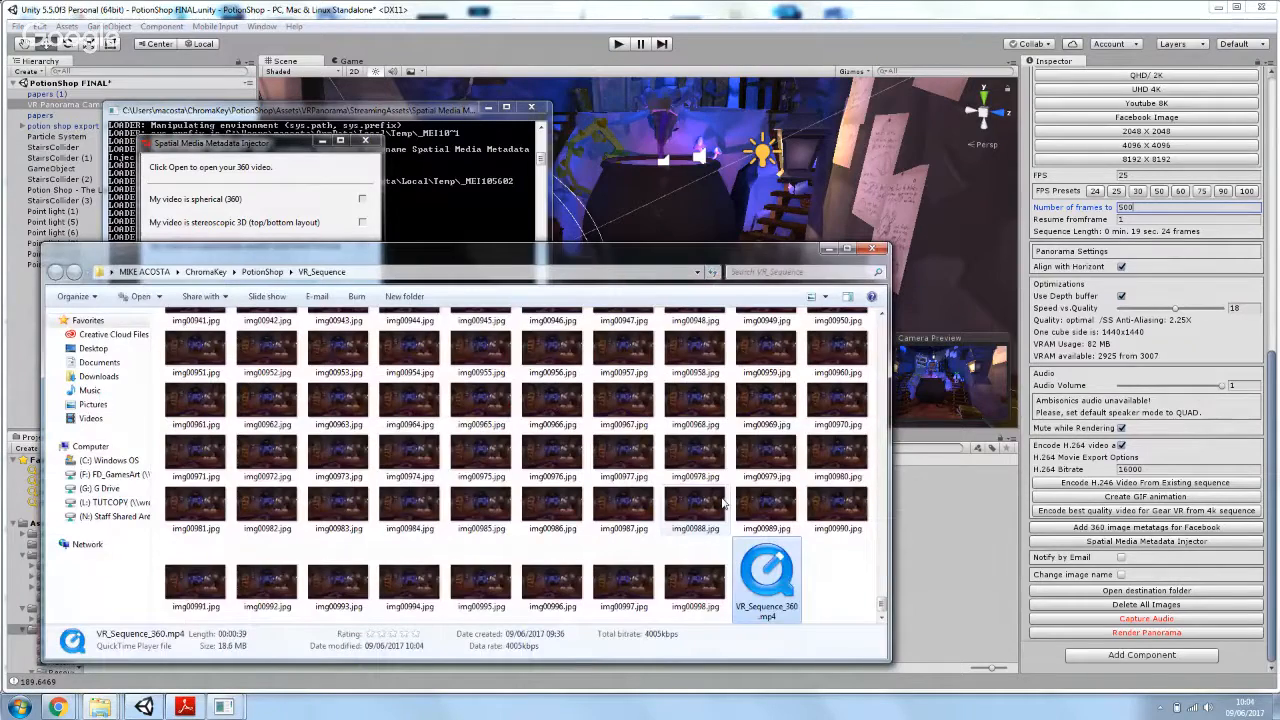
{"action": "left_click_drag", "start_coordinate": [556, 260], "coordinate": [911, 238]}
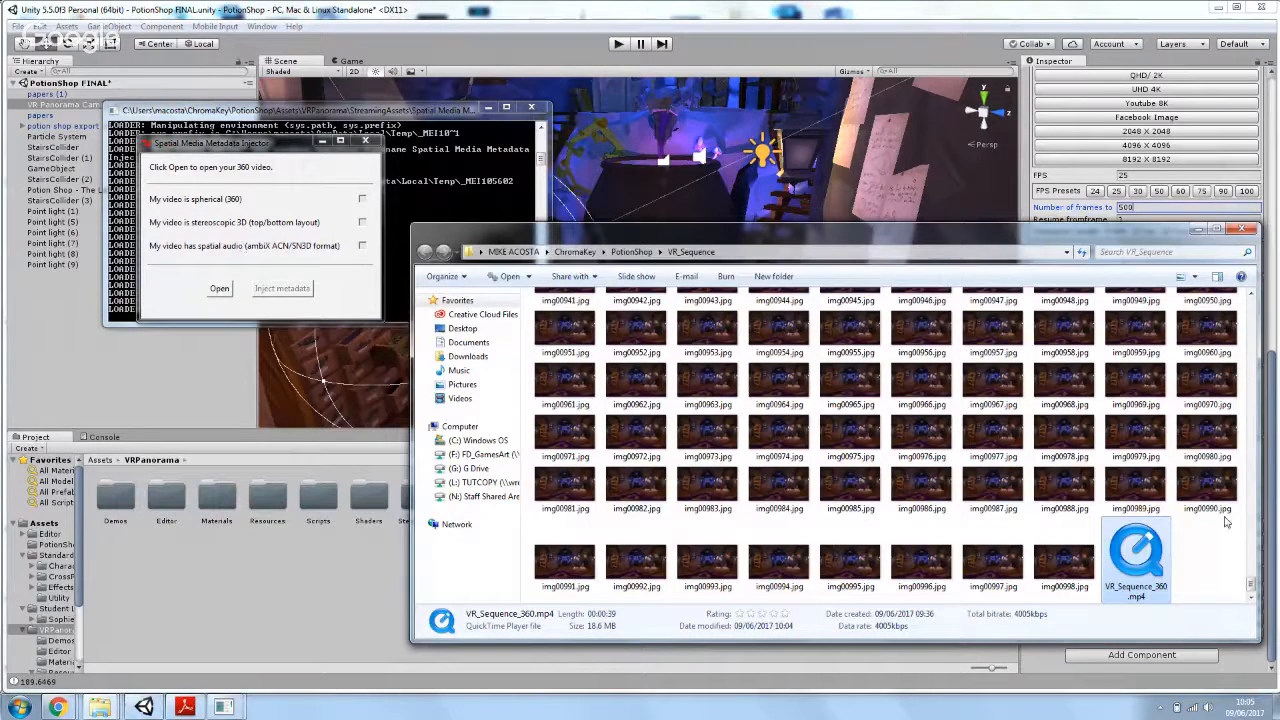
{"action": "left_click", "coordinate": [365, 140]}
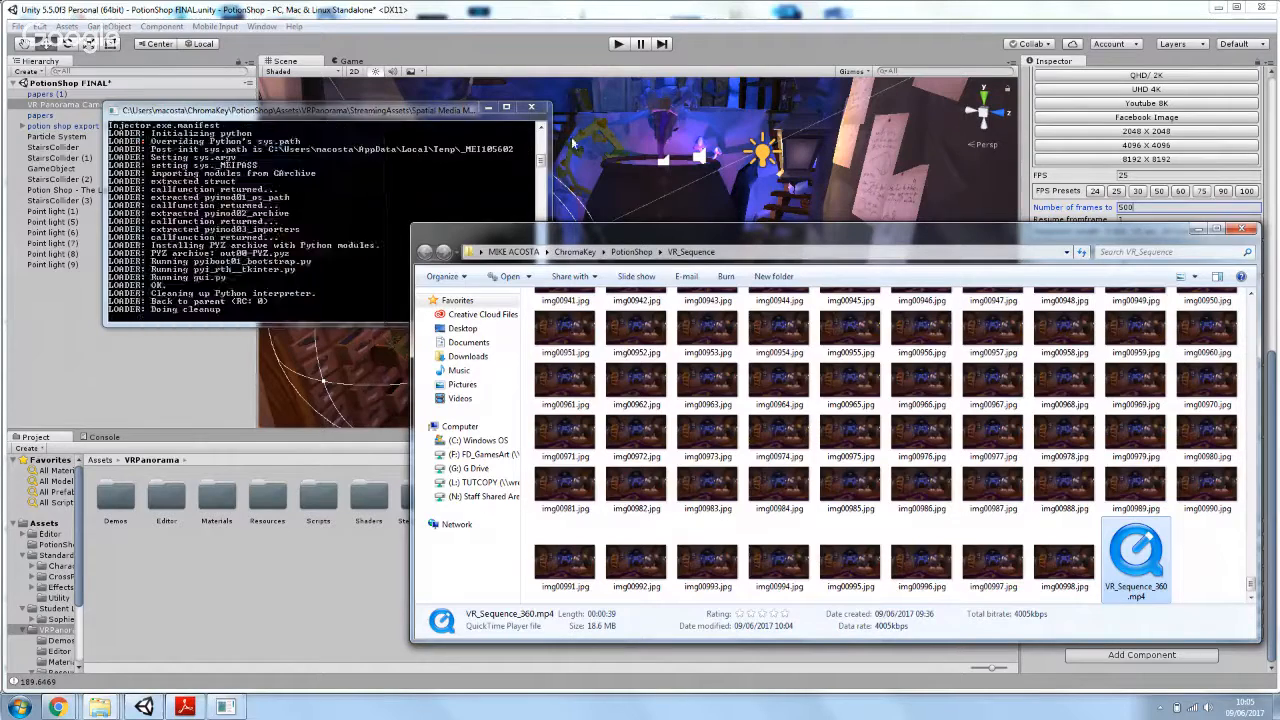
{"action": "left_click", "coordinate": [1197, 229]}
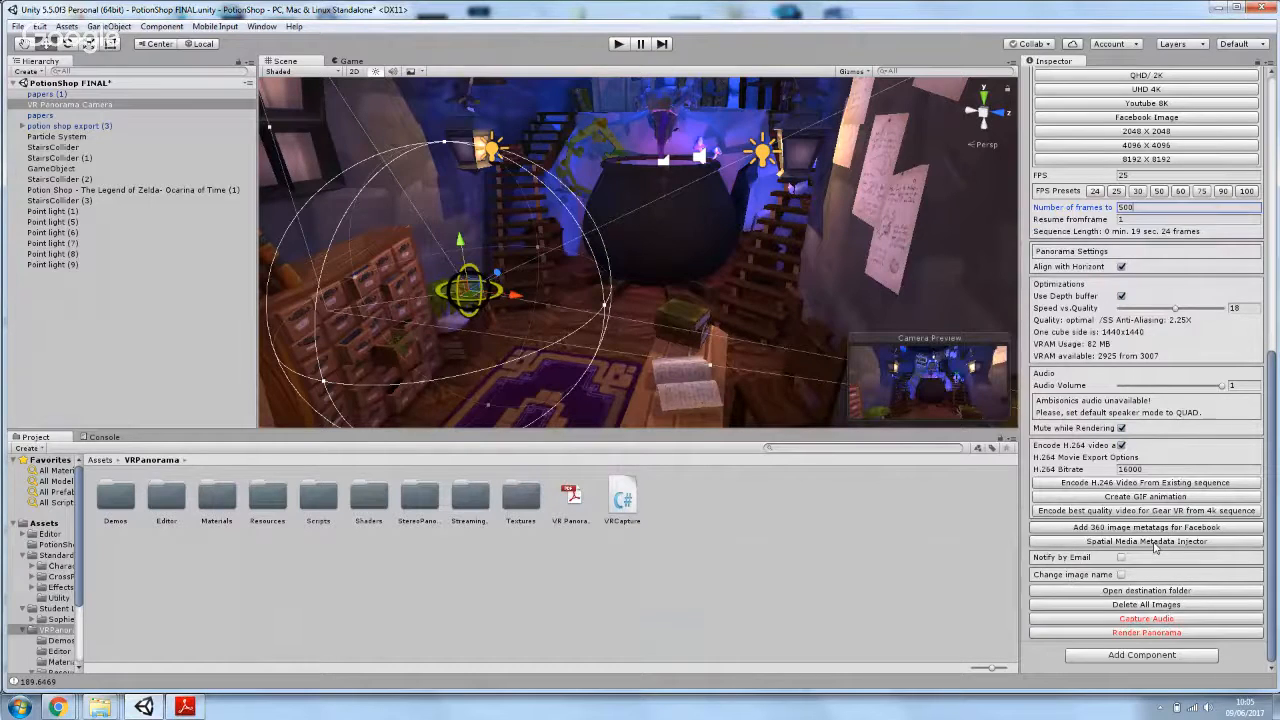
- Launch the Spatial Media Metadata Injector from the VR Panorama Camera settings and load VR_Sequence_360.mp4 into it
{"action": "left_click", "coordinate": [1155, 542]}
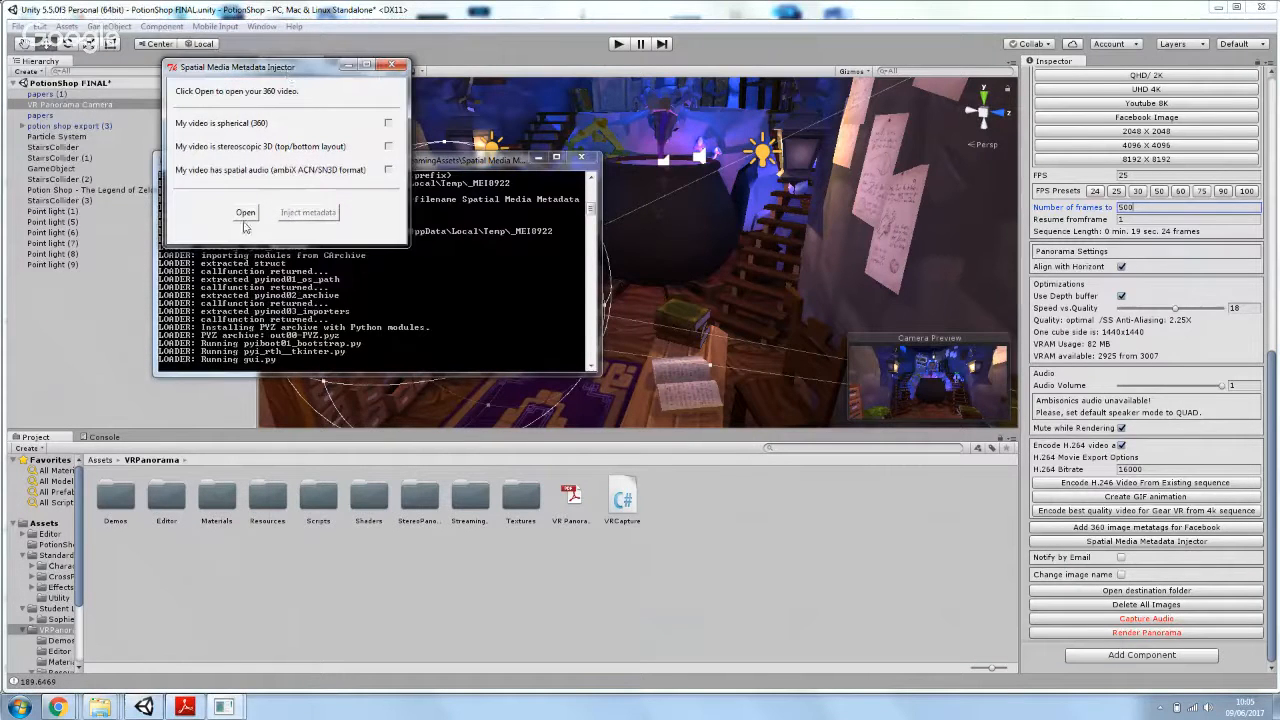
{"action": "left_click", "coordinate": [245, 213]}
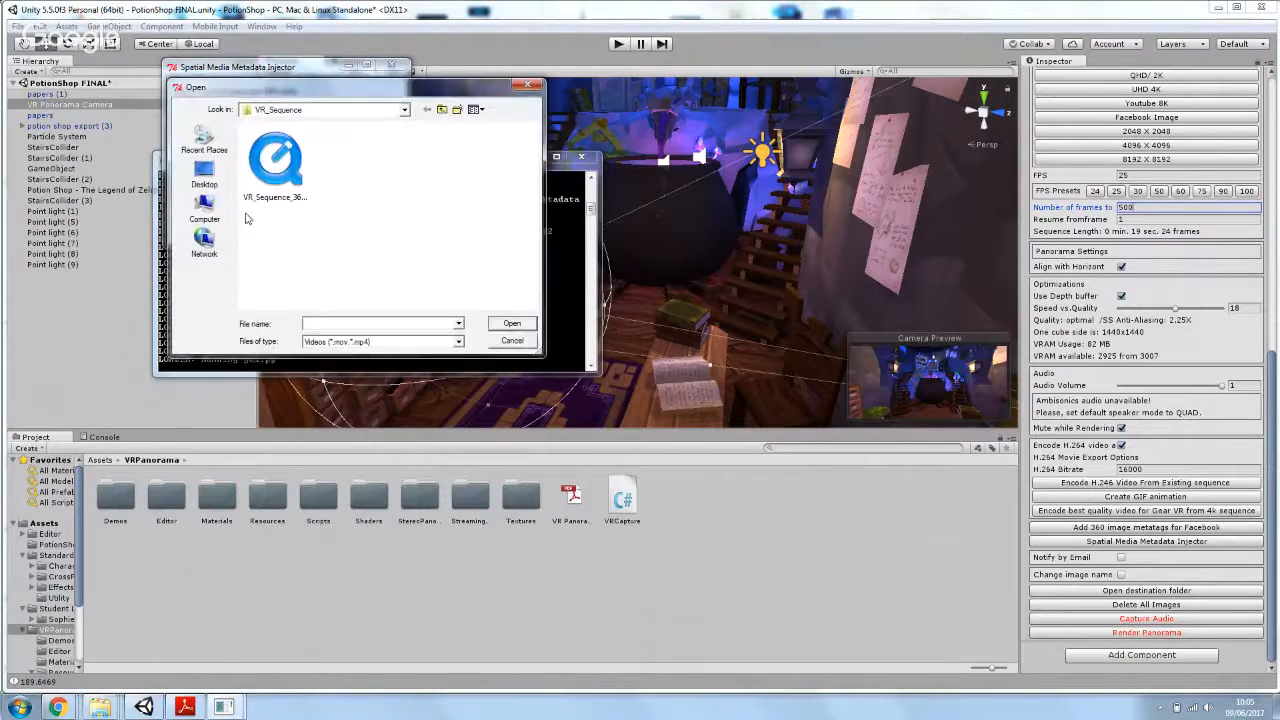
{"action": "left_click", "coordinate": [276, 165]}
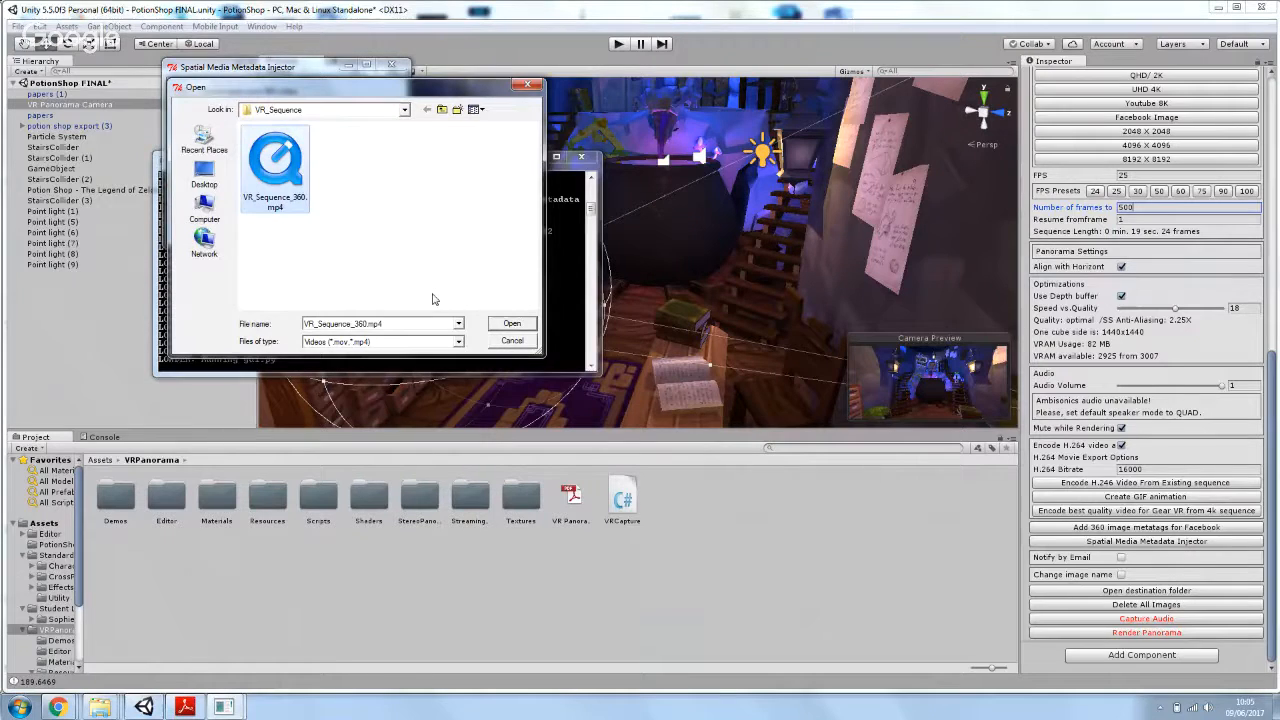
{"action": "left_click", "coordinate": [512, 325]}
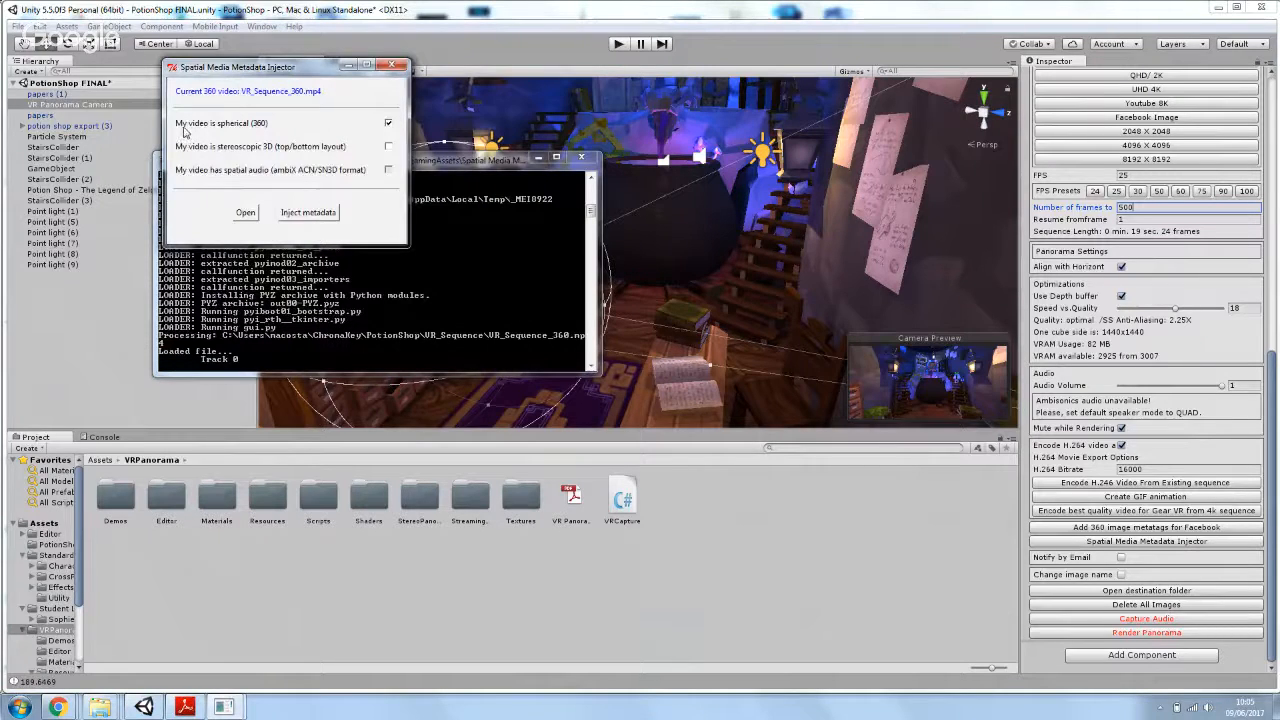
- Inject metadata marking the video as spherical (360), save it as VR_Sequence_360_injected.mp4 in VR_Sequence, and close the injector
{"action": "left_click", "coordinate": [389, 123]}
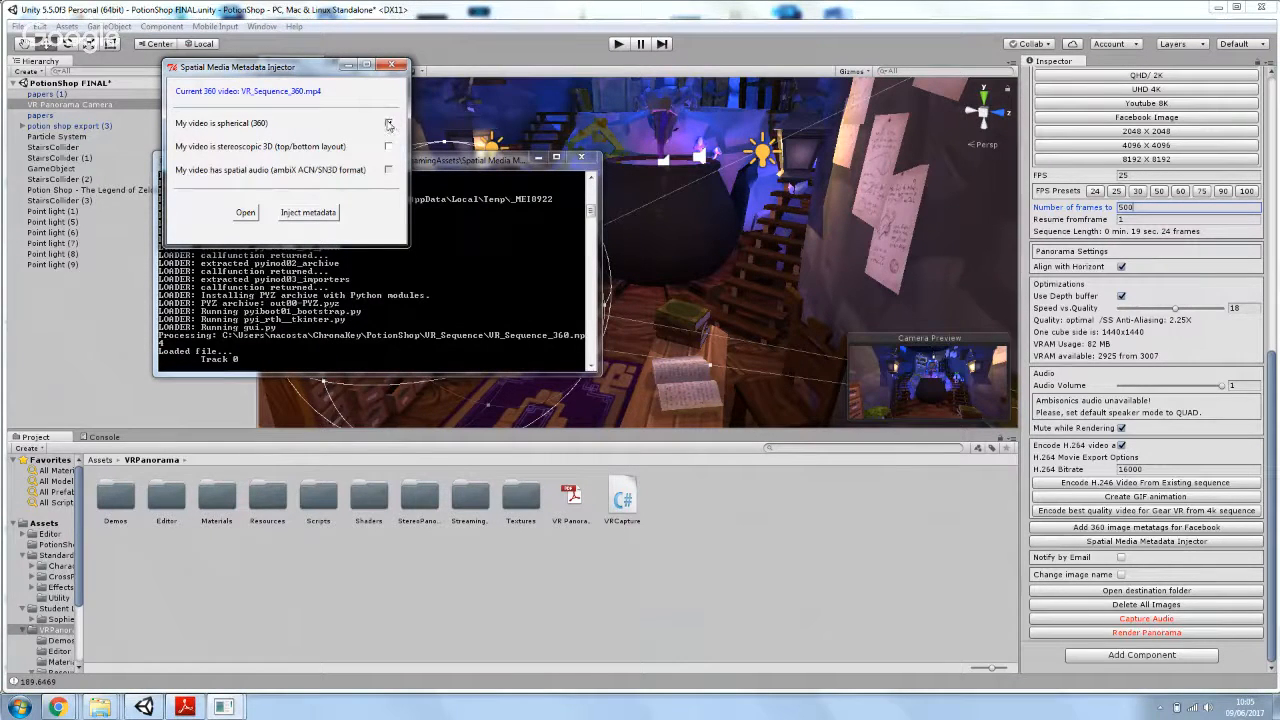
{"action": "left_click", "coordinate": [309, 213]}
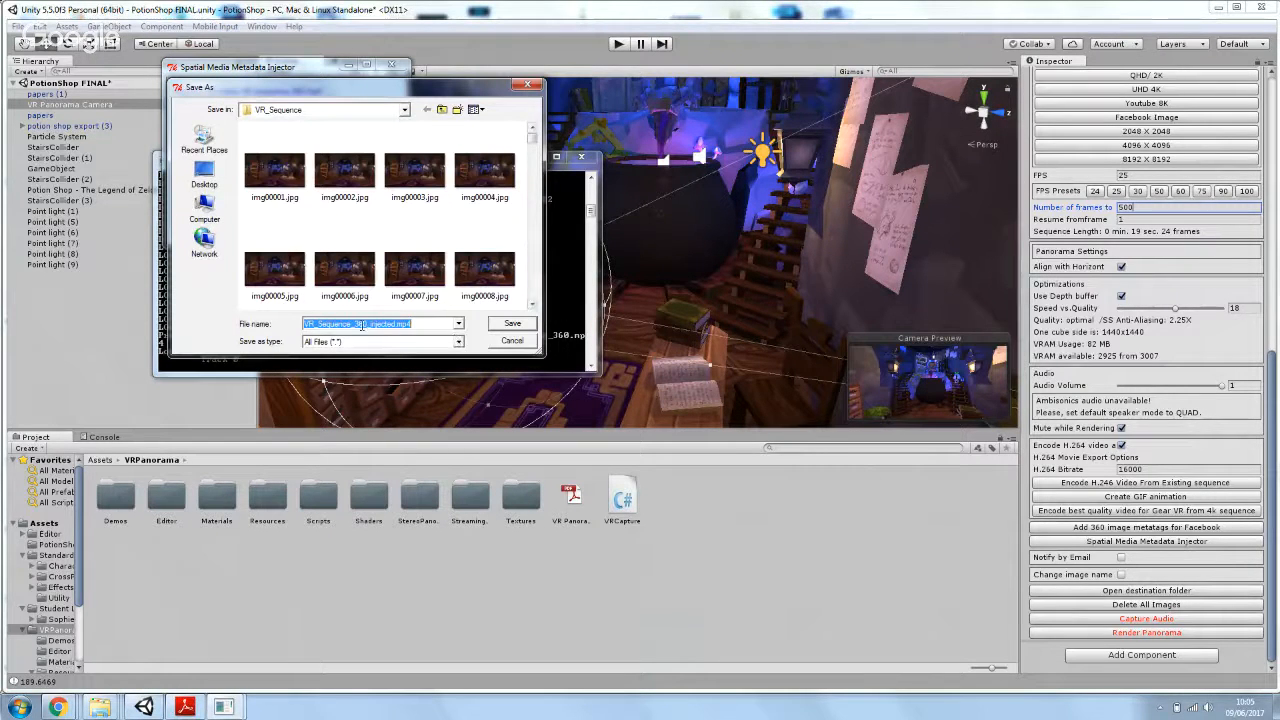
{"action": "left_click", "coordinate": [395, 324]}
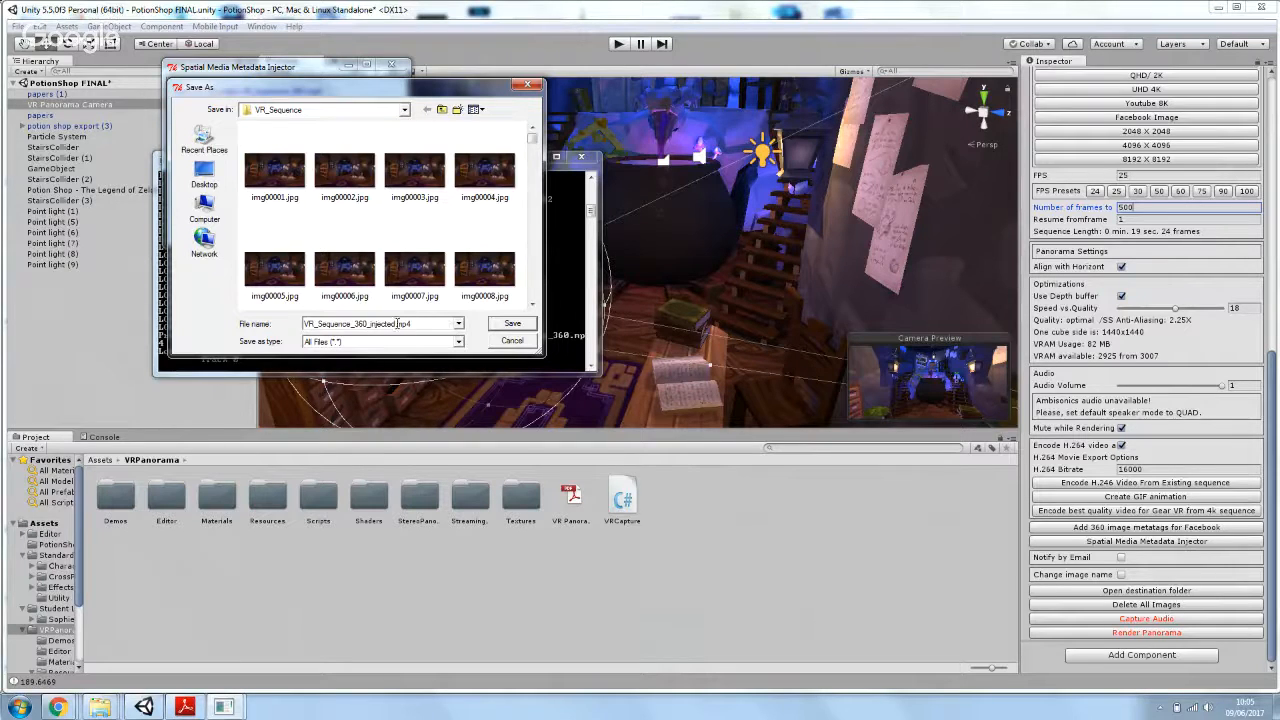
{"action": "left_click", "coordinate": [512, 325]}
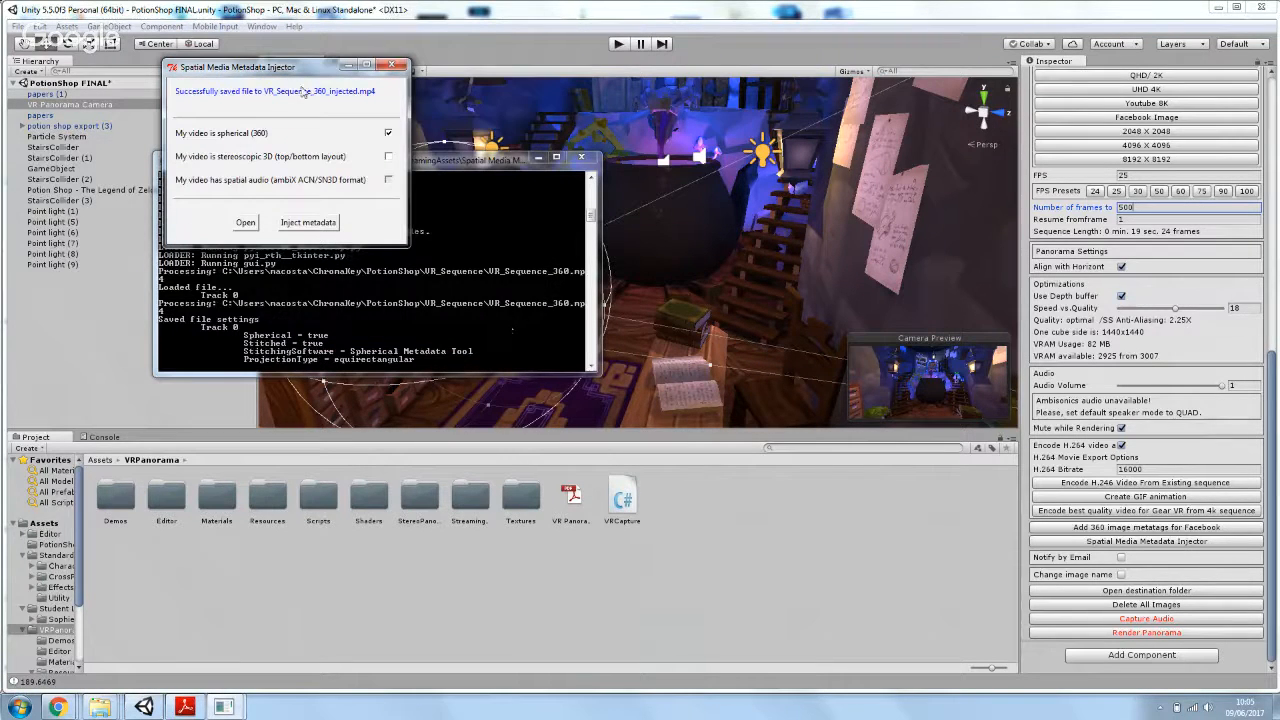
{"action": "left_click", "coordinate": [397, 67]}
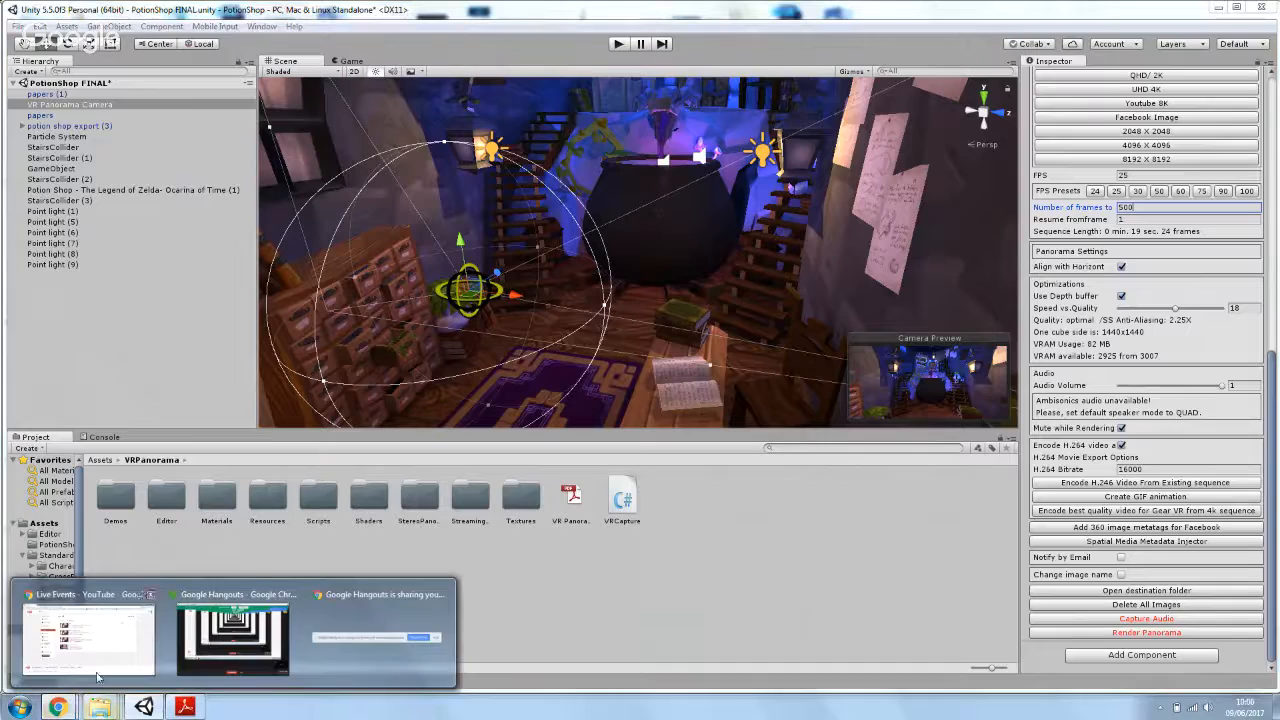
- Switch to YouTube in Chrome and open the uploaded VR Sequence 360 TEST video from the own channel page
{"action": "left_click", "coordinate": [112, 615]}
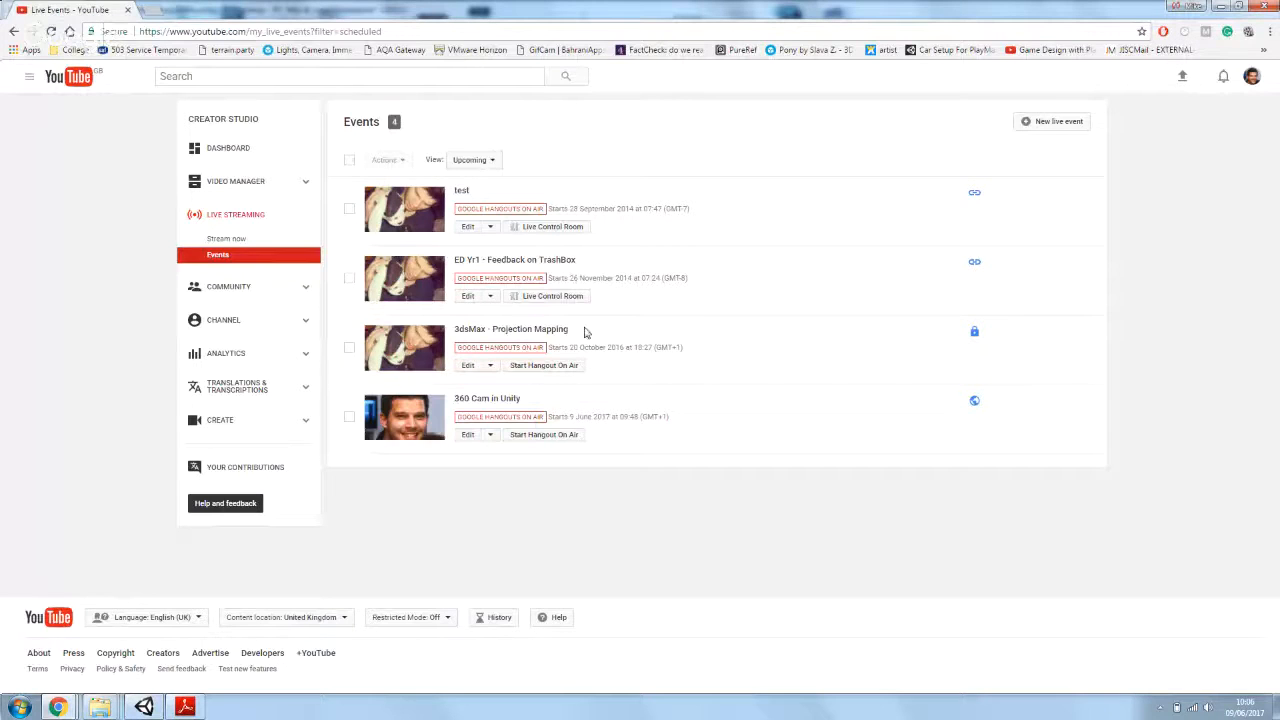
{"action": "left_click", "coordinate": [152, 11]}
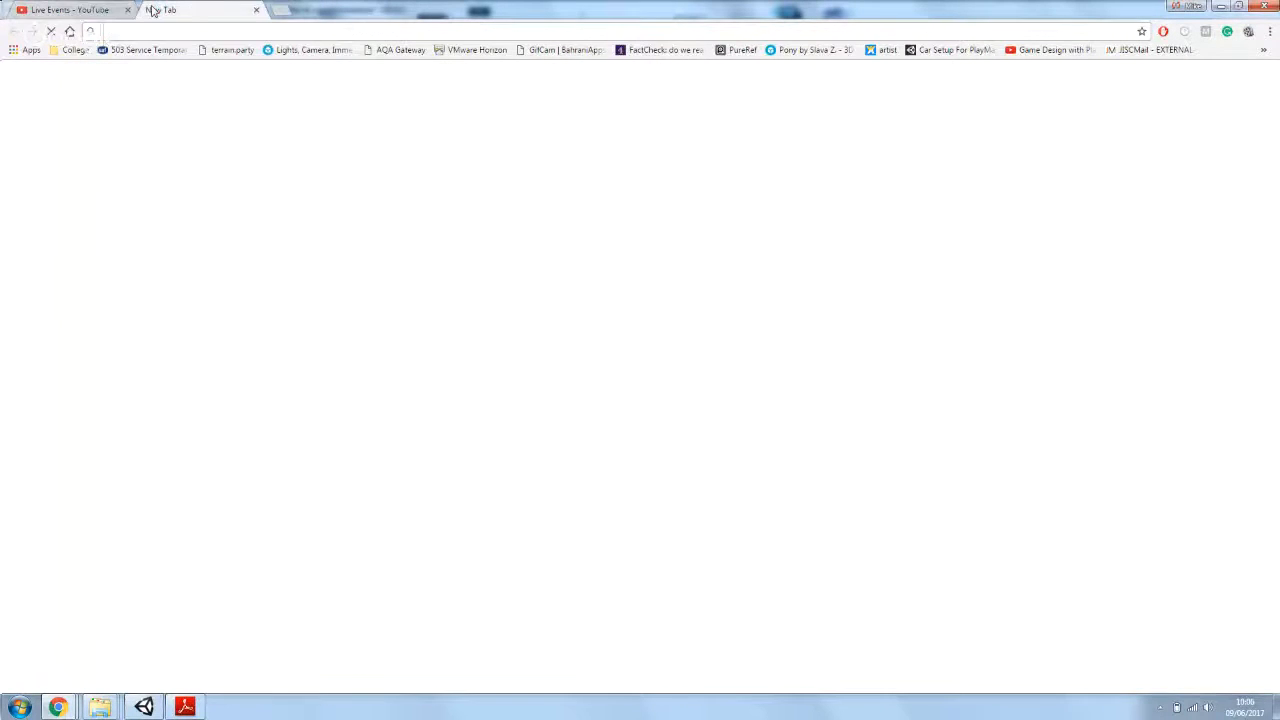
{"action": "left_click", "coordinate": [95, 10]}
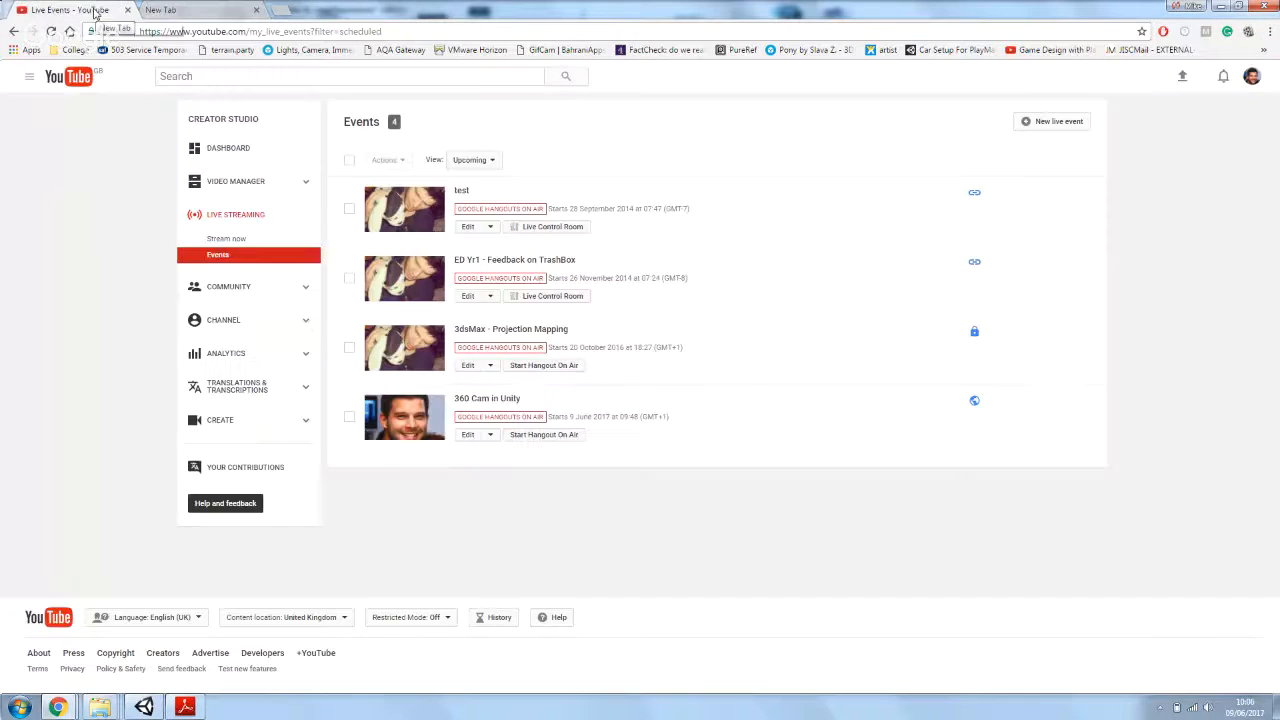
{"action": "left_click", "coordinate": [69, 81]}
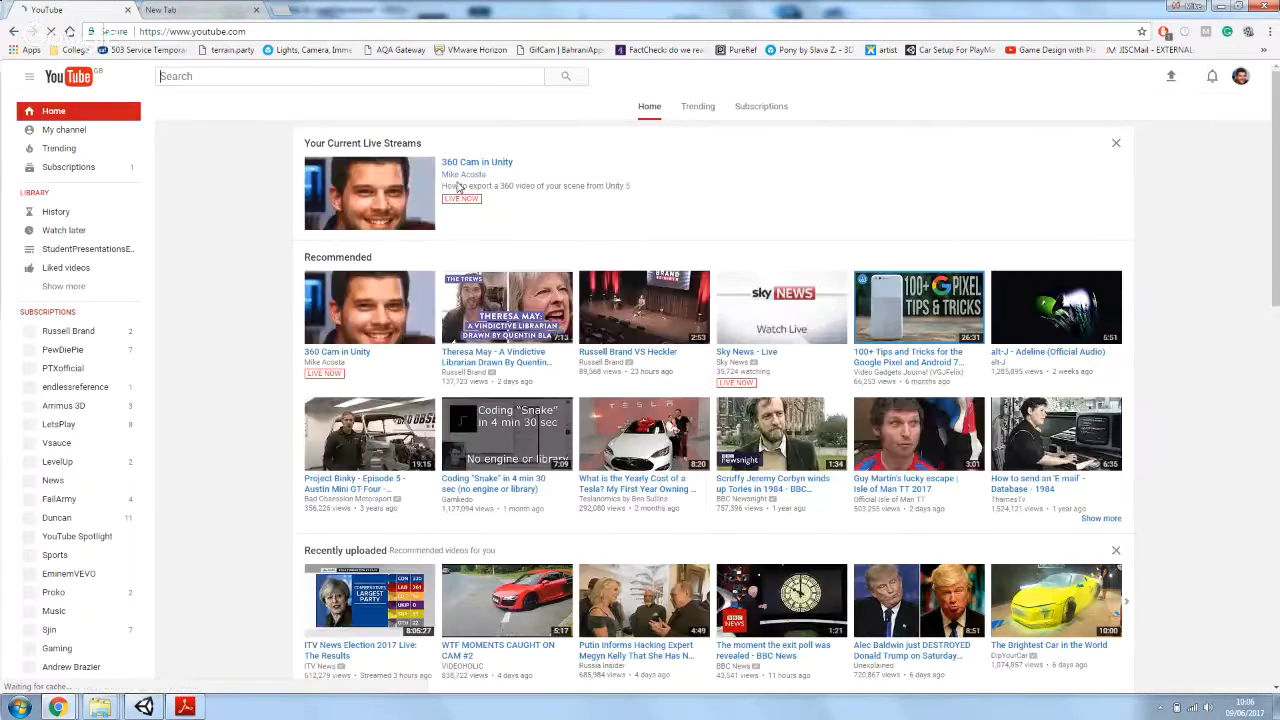
{"action": "left_click", "coordinate": [66, 130]}
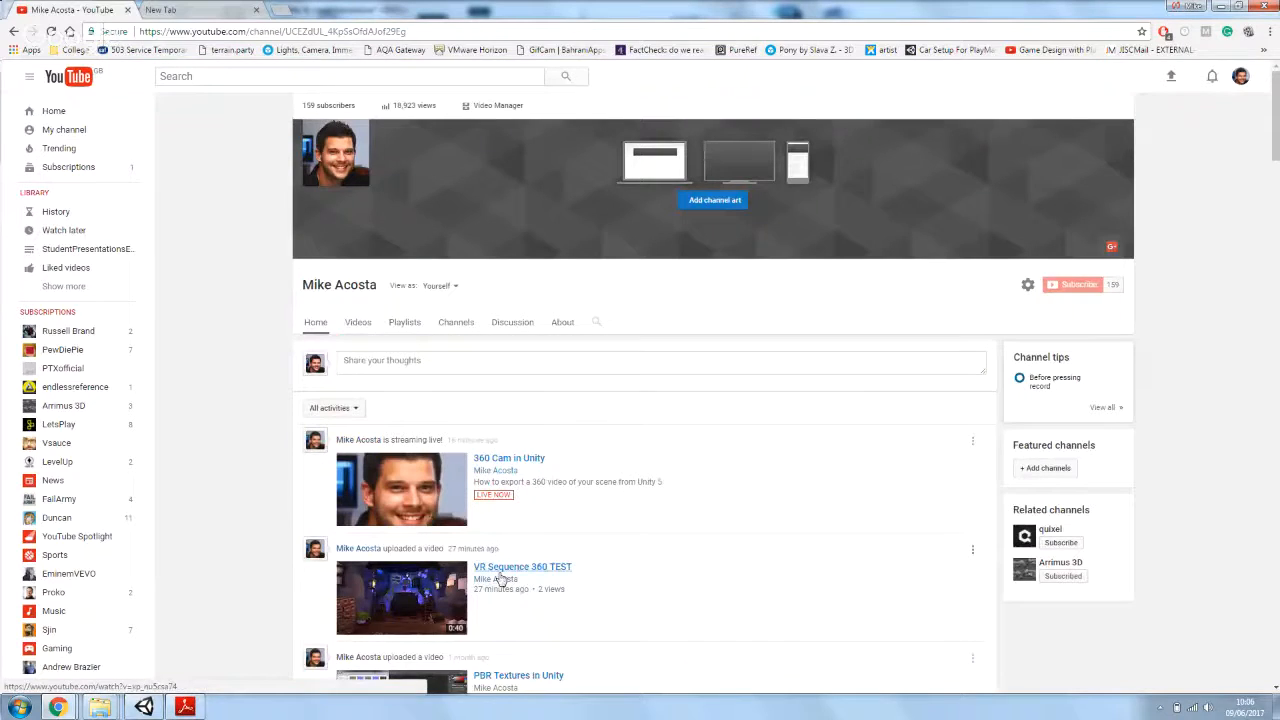
{"action": "left_click", "coordinate": [498, 574]}
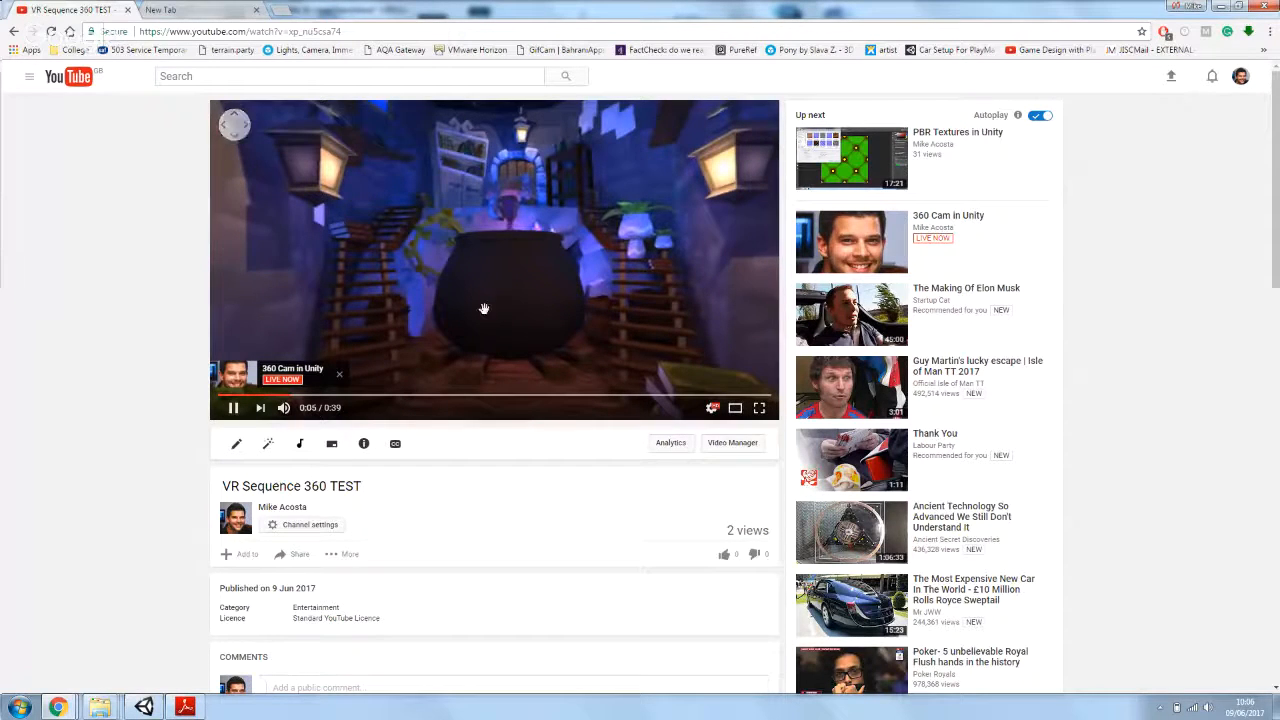
- Look all around the potion shop in the playing 360 video, from the cauldron past the door, bookshelf and drawers and back
{"action": "left_click_drag", "start_coordinate": [483, 308], "coordinate": [396, 222]}
{"action": "left_click_drag", "start_coordinate": [625, 300], "coordinate": [310, 340]}
{"action": "left_click_drag", "start_coordinate": [646, 226], "coordinate": [329, 249]}
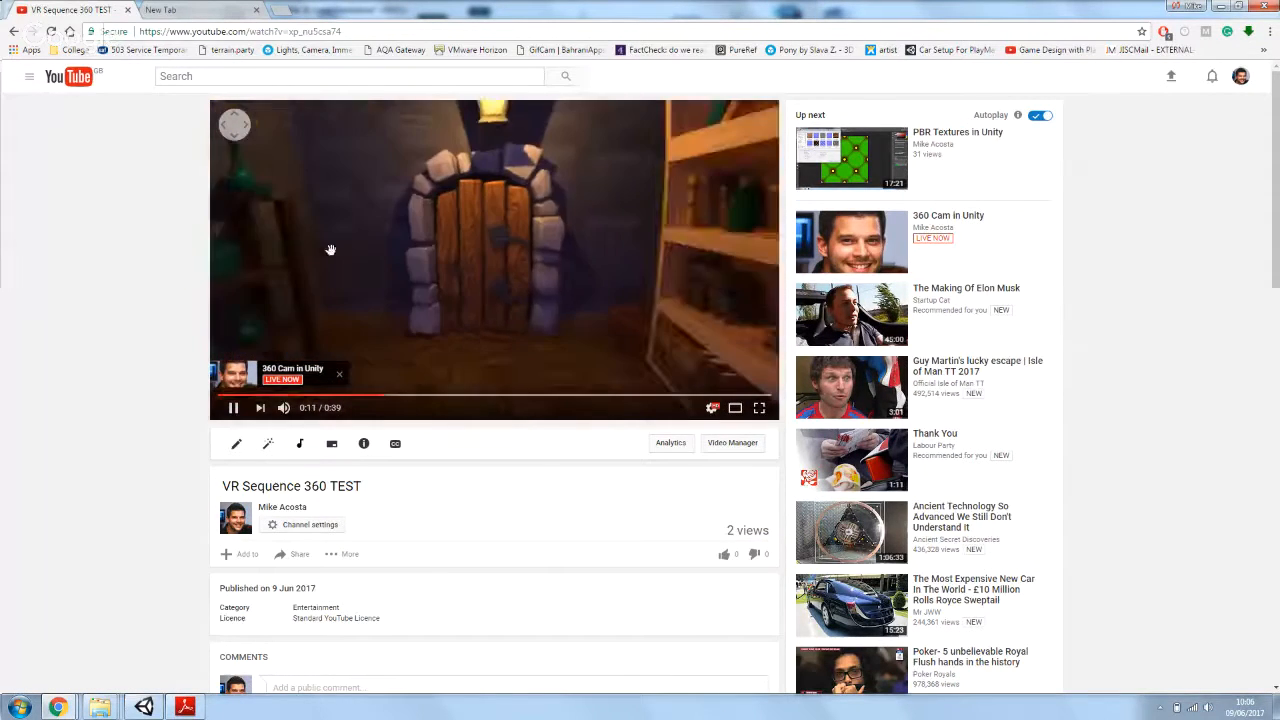
{"action": "left_click", "coordinate": [713, 409]}
{"action": "left_click", "coordinate": [746, 373]}
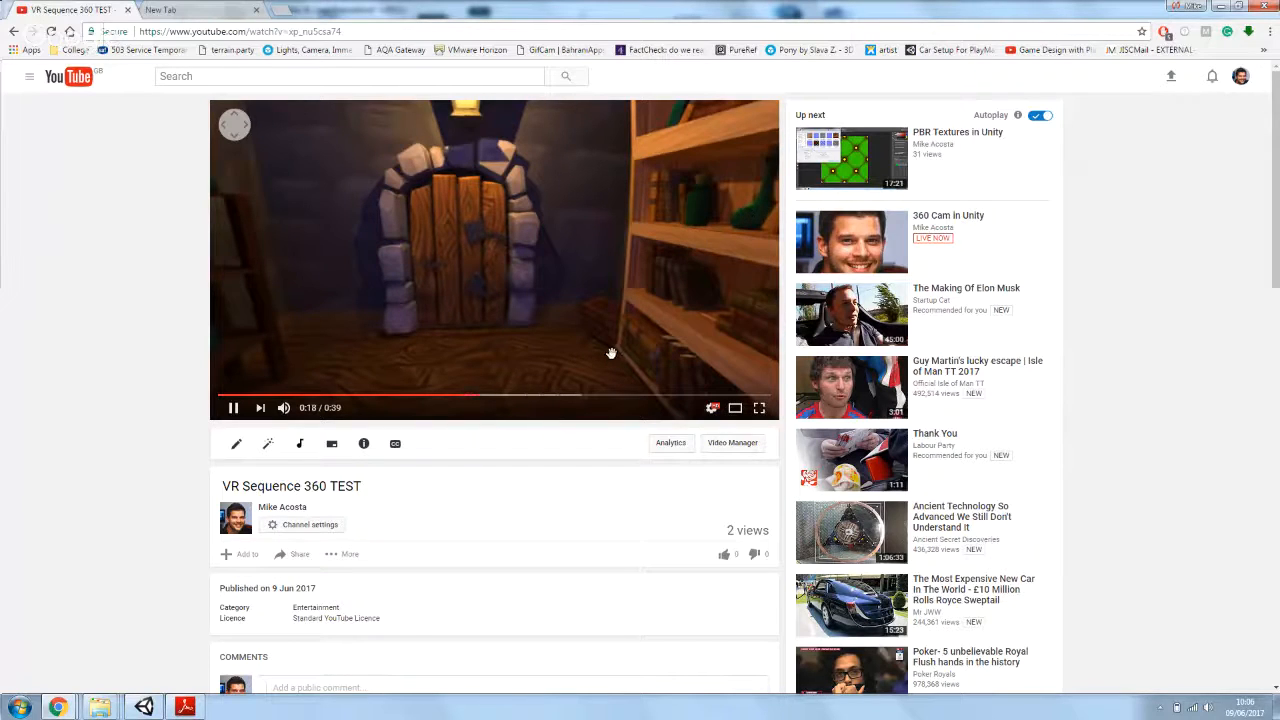
{"action": "left_click_drag", "start_coordinate": [503, 285], "coordinate": [435, 301]}
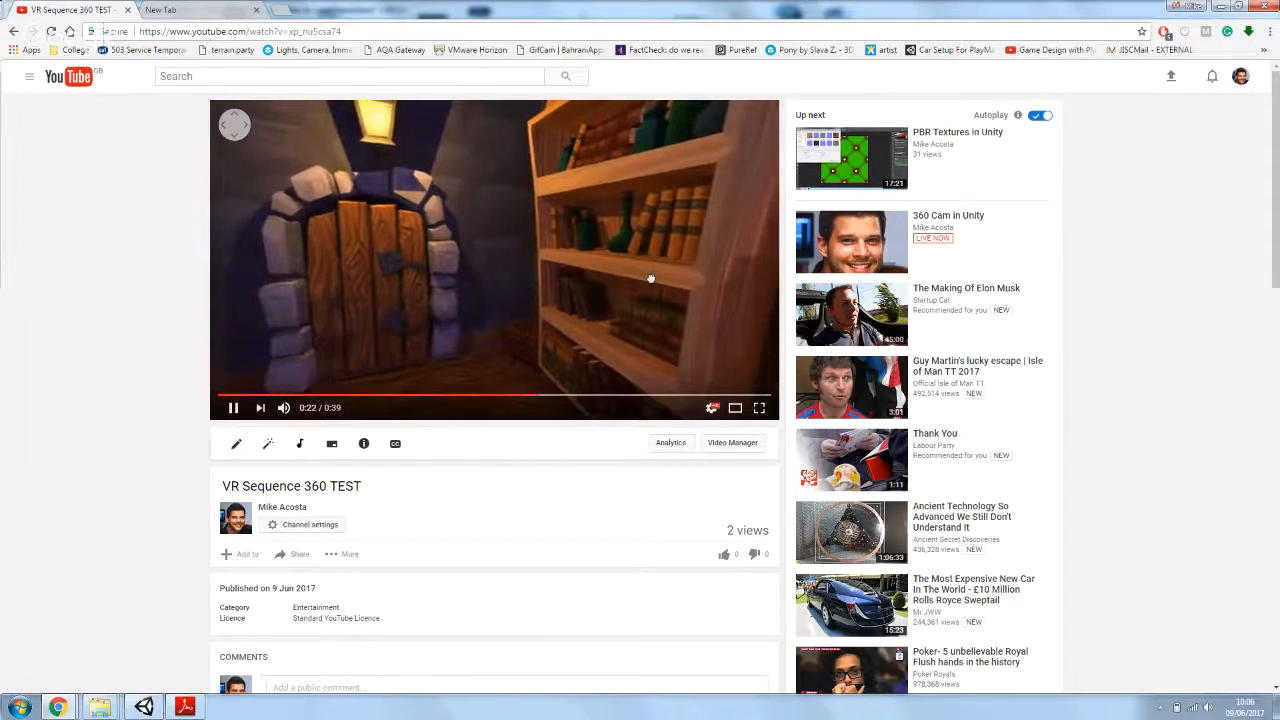
{"action": "left_click_drag", "start_coordinate": [651, 277], "coordinate": [409, 274]}
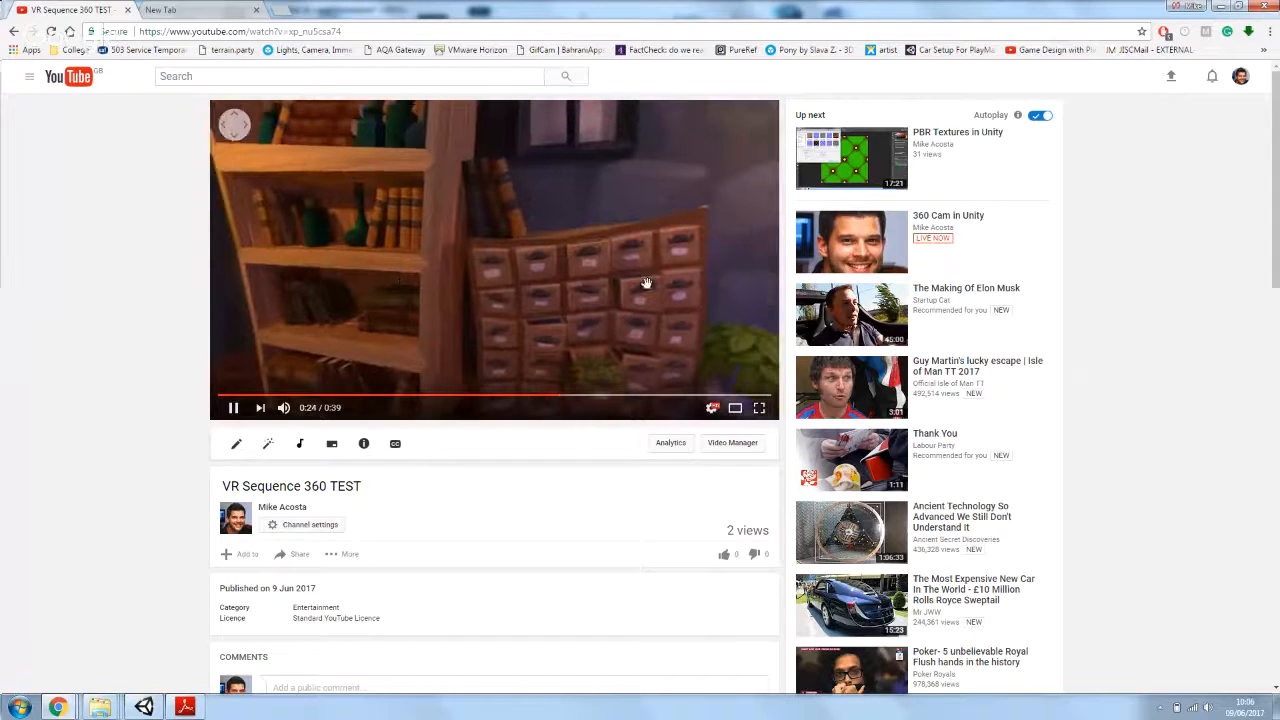
{"action": "left_click_drag", "start_coordinate": [666, 294], "coordinate": [457, 280]}
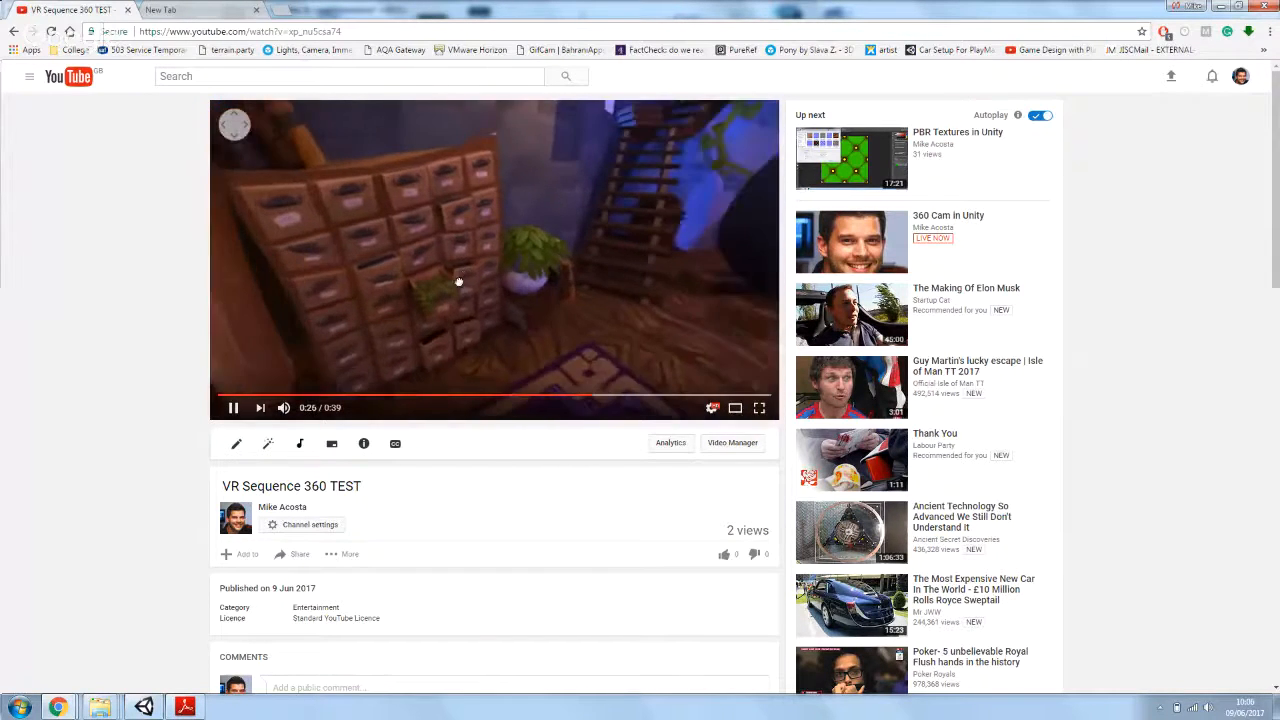
{"action": "left_click_drag", "start_coordinate": [660, 269], "coordinate": [461, 628]}
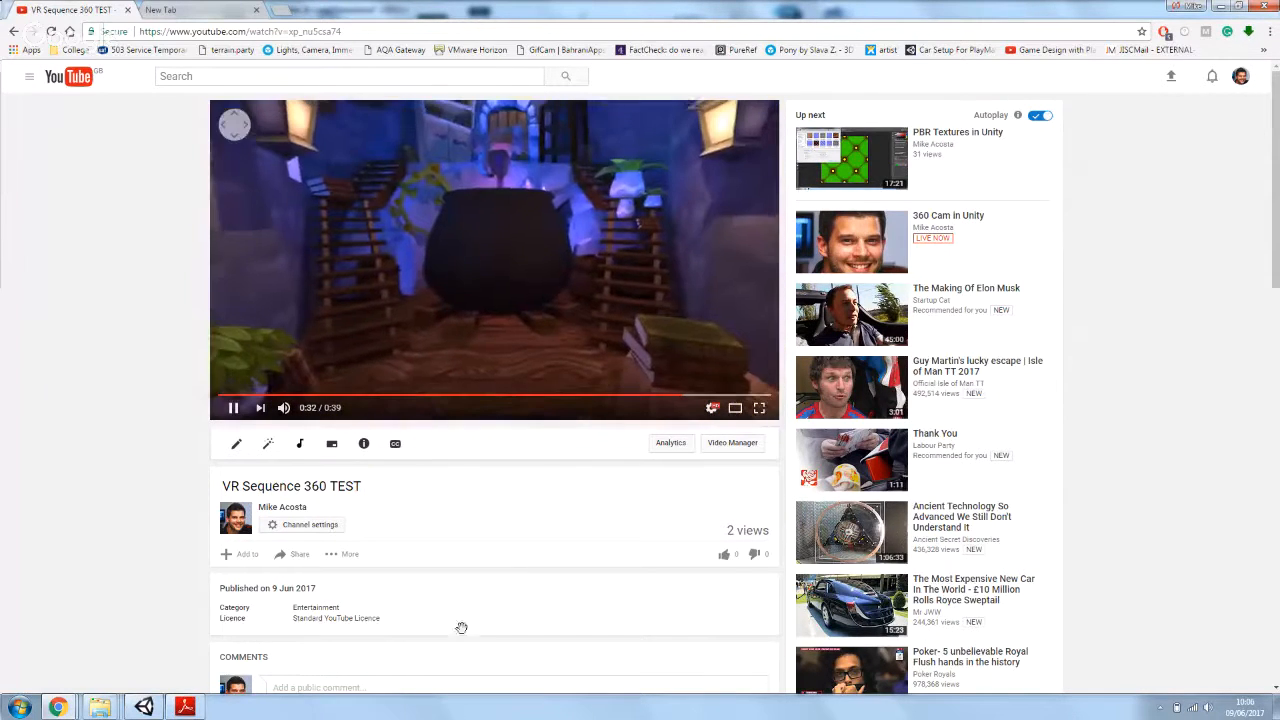
- Switch to the Google Hangouts window and stop the live broadcast of 360 Cam in Unity
{"action": "left_click", "coordinate": [190, 11]}
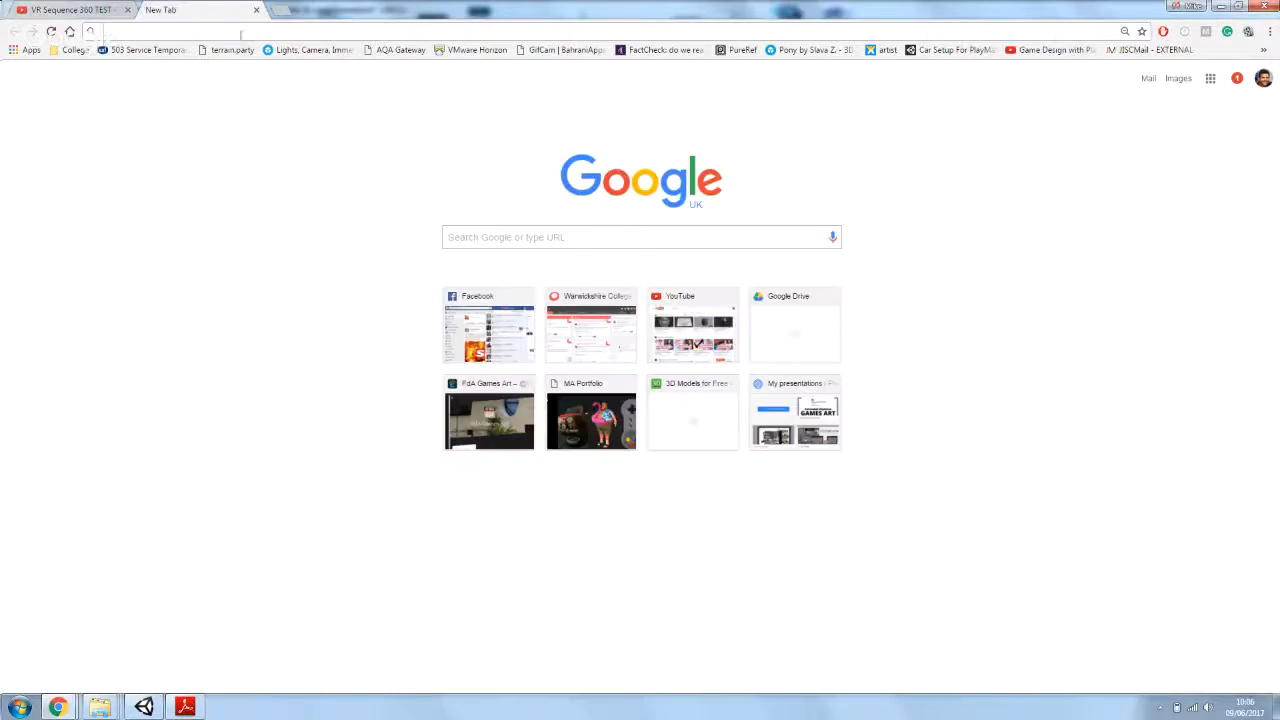
{"action": "left_click", "coordinate": [100, 10]}
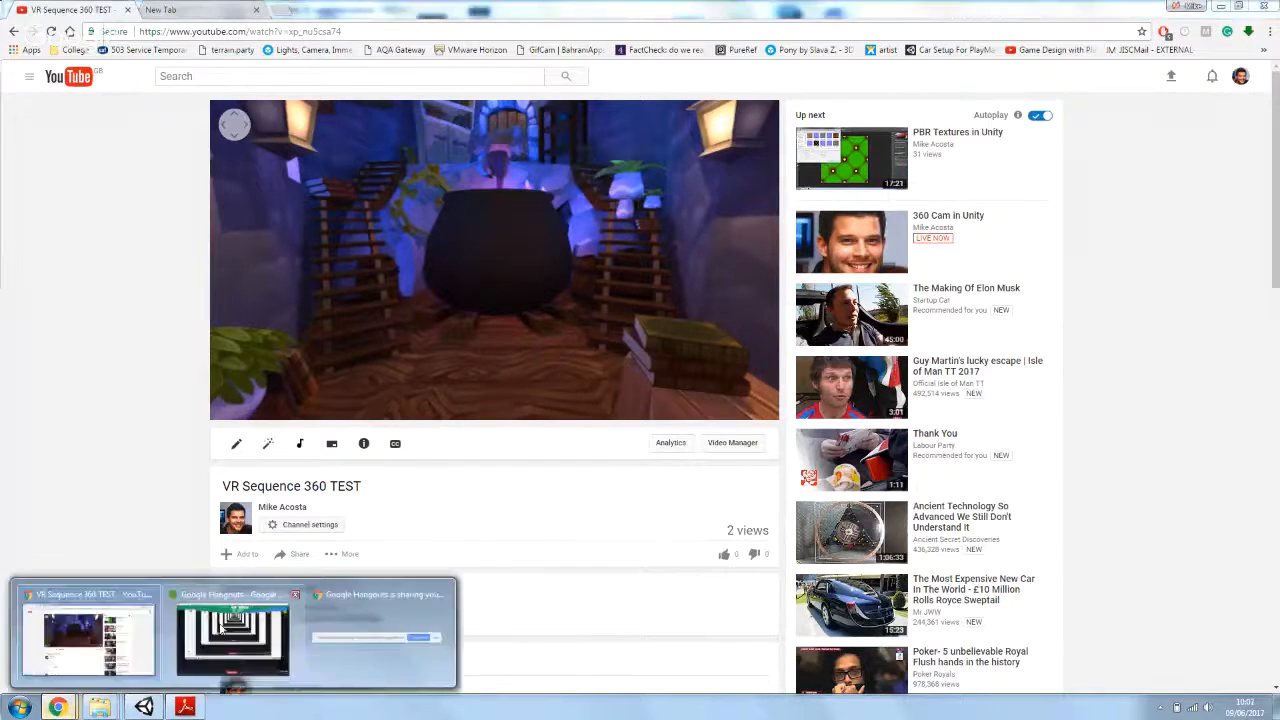
{"action": "left_click", "coordinate": [232, 635]}
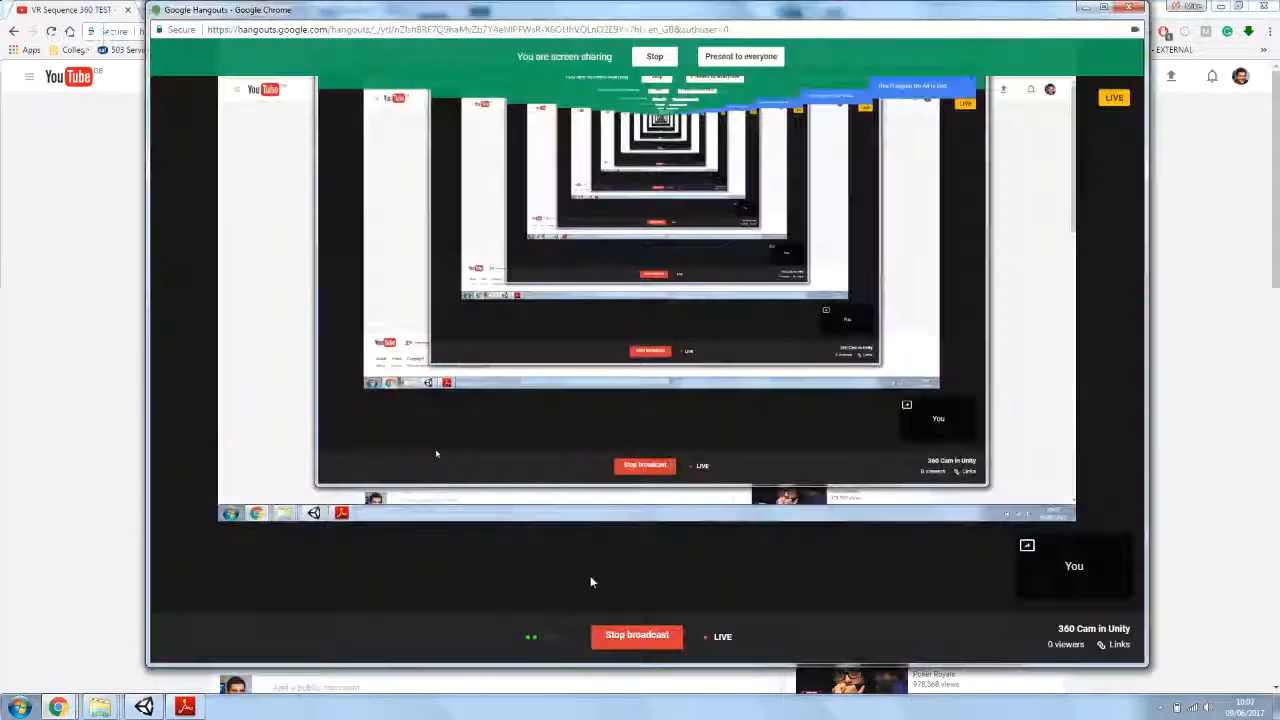
{"action": "left_click", "coordinate": [648, 637]}
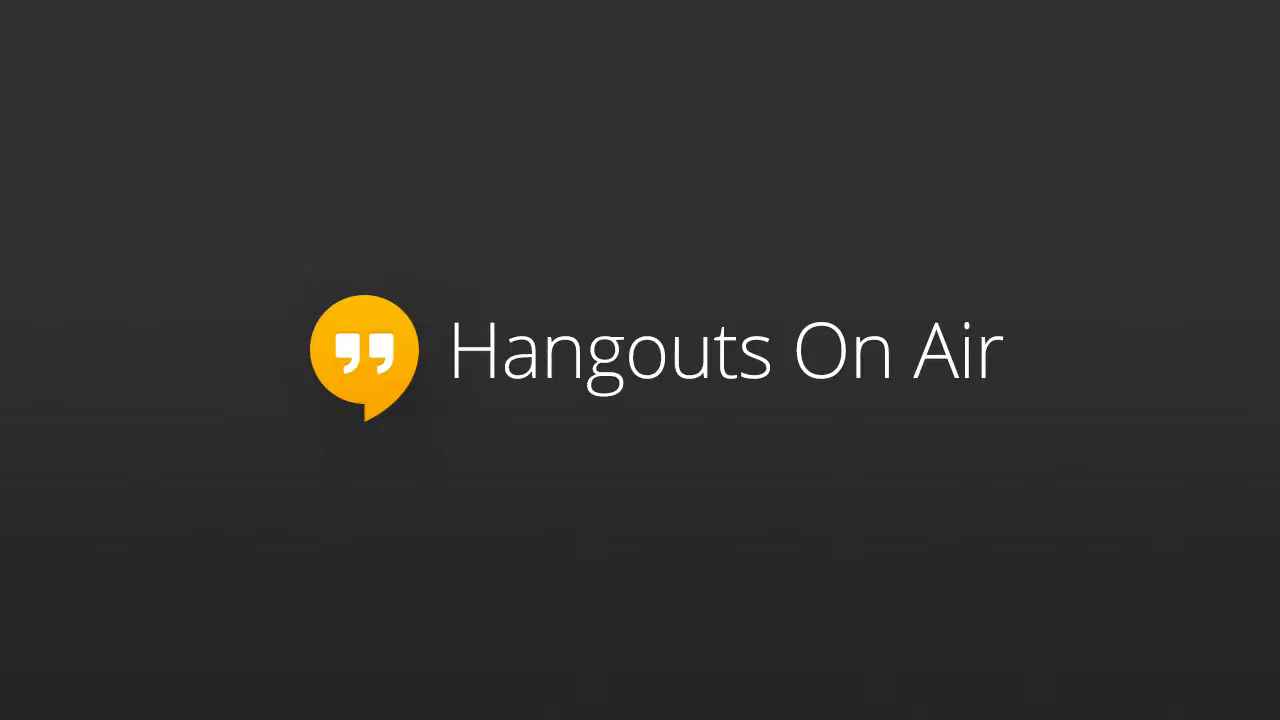